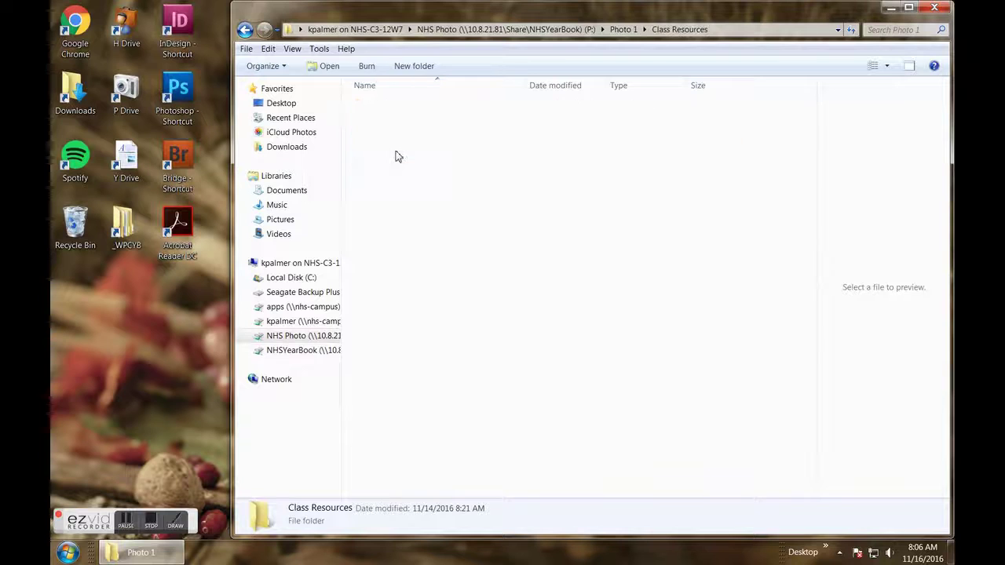
# - Open the #35 Freak of the Week Options folder and switch the view to Large Icons
pyautogui.doubleClick(396, 108)
pyautogui.doubleClick(397, 110)
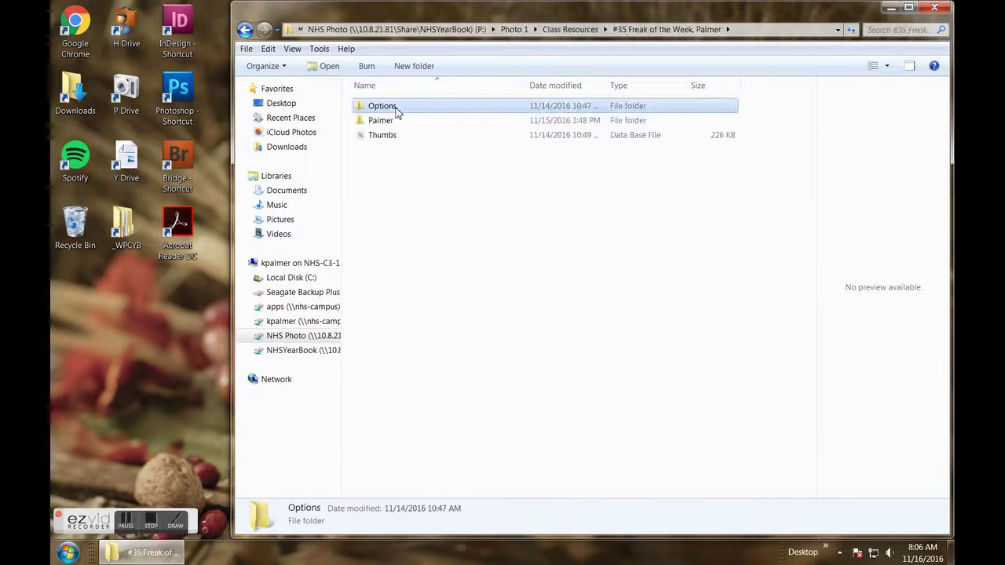
pyautogui.click(887, 67)
pyautogui.click(879, 41)
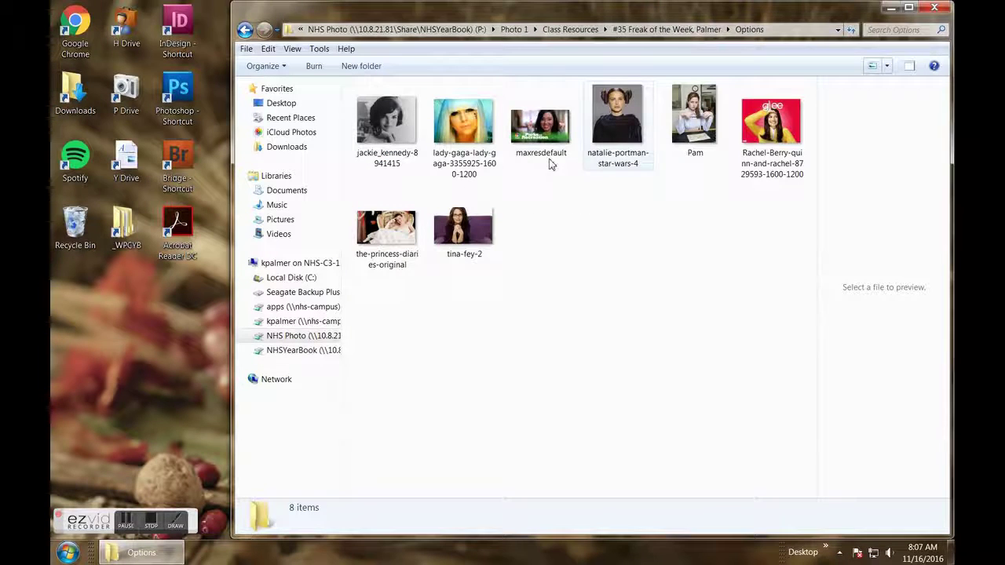
# - Open maxresdefault in Adobe Photoshop CS5, then go back to the assignment folder
pyautogui.click(541, 121)
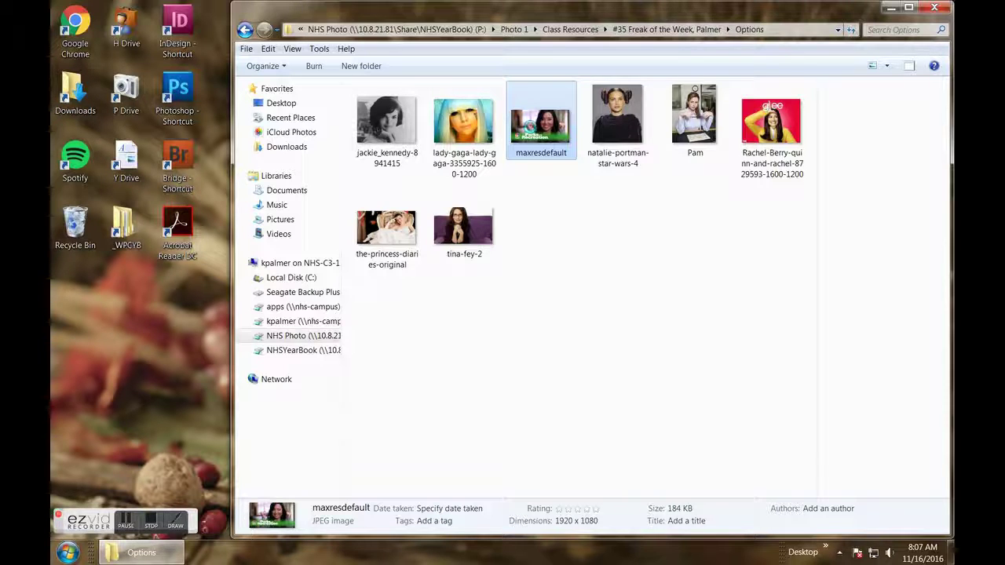
pyautogui.rightClick(528, 125)
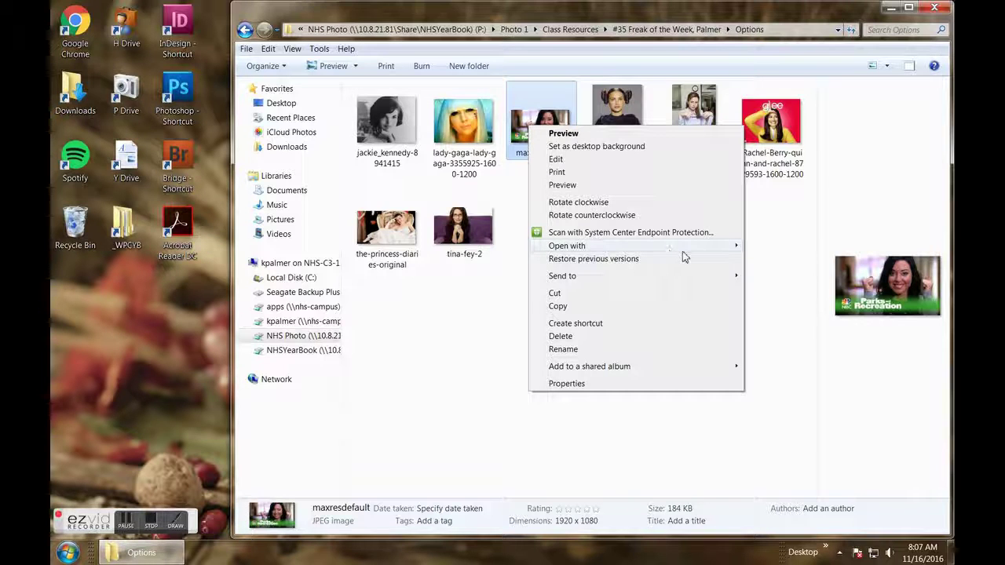
pyautogui.moveTo(684, 255)
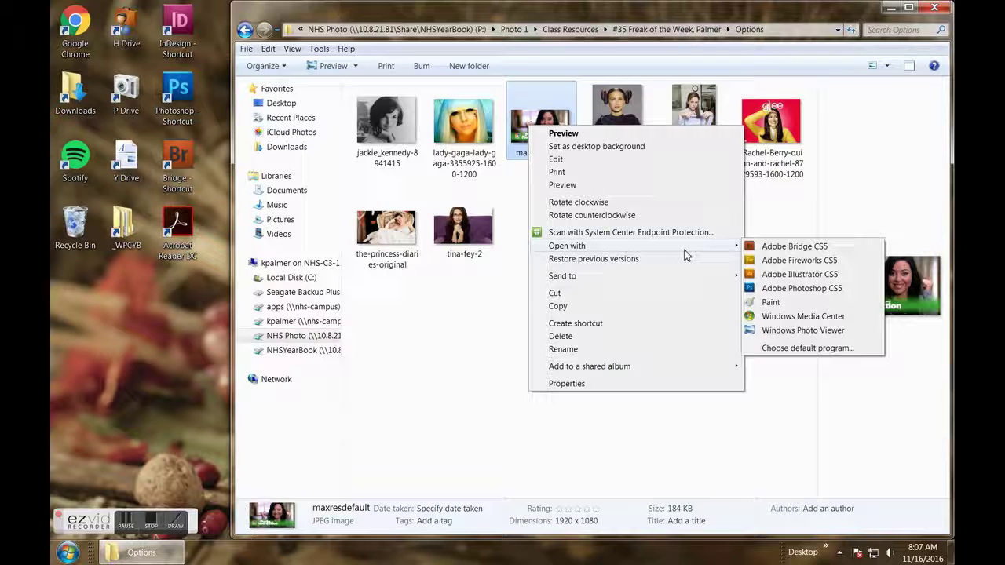
pyautogui.click(795, 288)
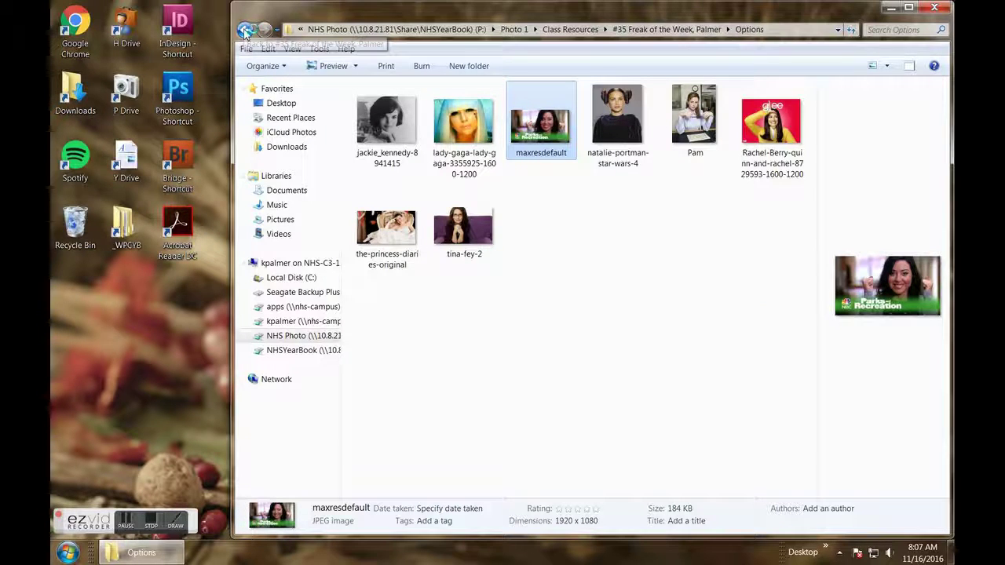
pyautogui.click(245, 32)
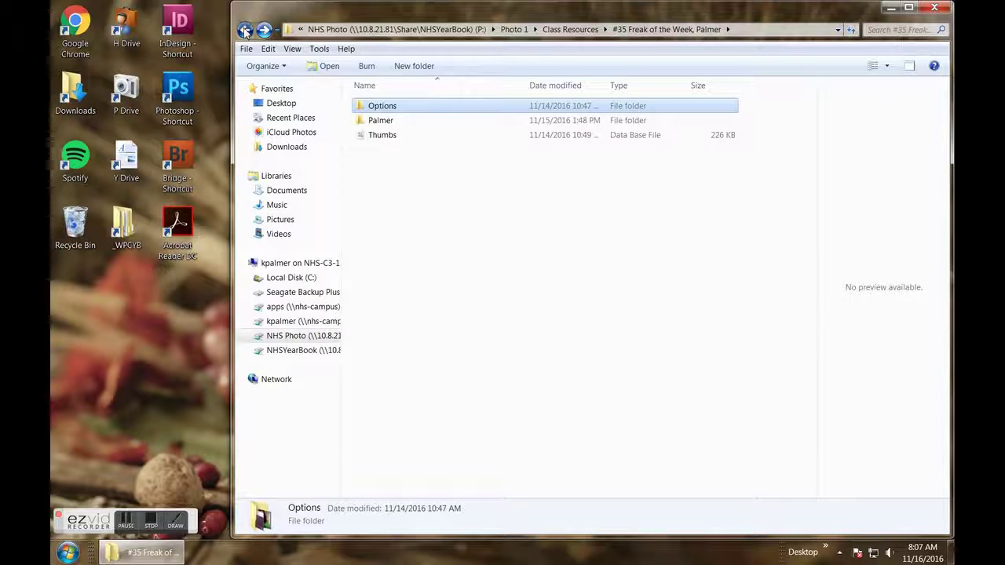
# - Open the DSC photos folder and open DSC_0259 with Adobe Photoshop CS5
pyautogui.doubleClick(388, 122)
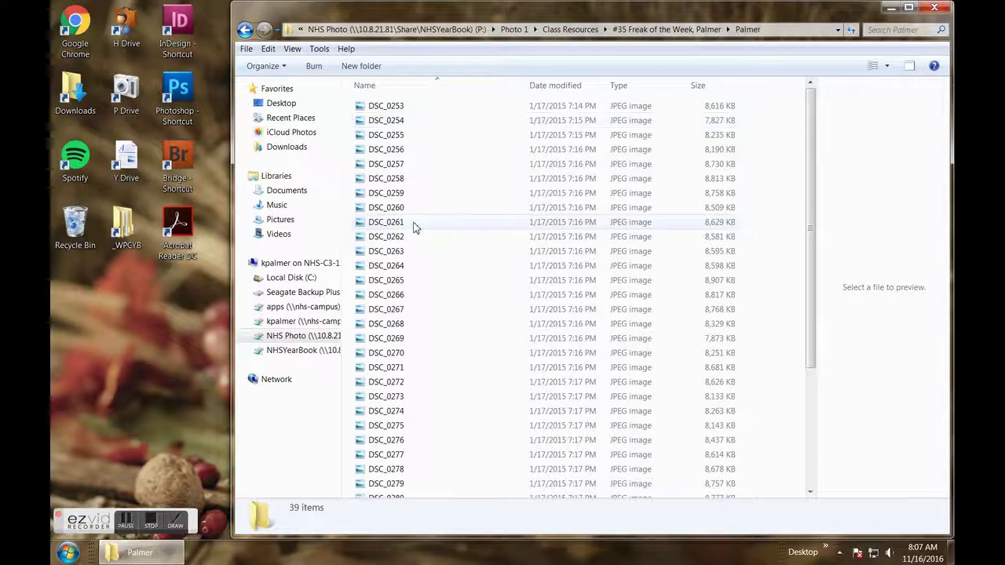
pyautogui.click(402, 195)
pyautogui.rightClick(403, 197)
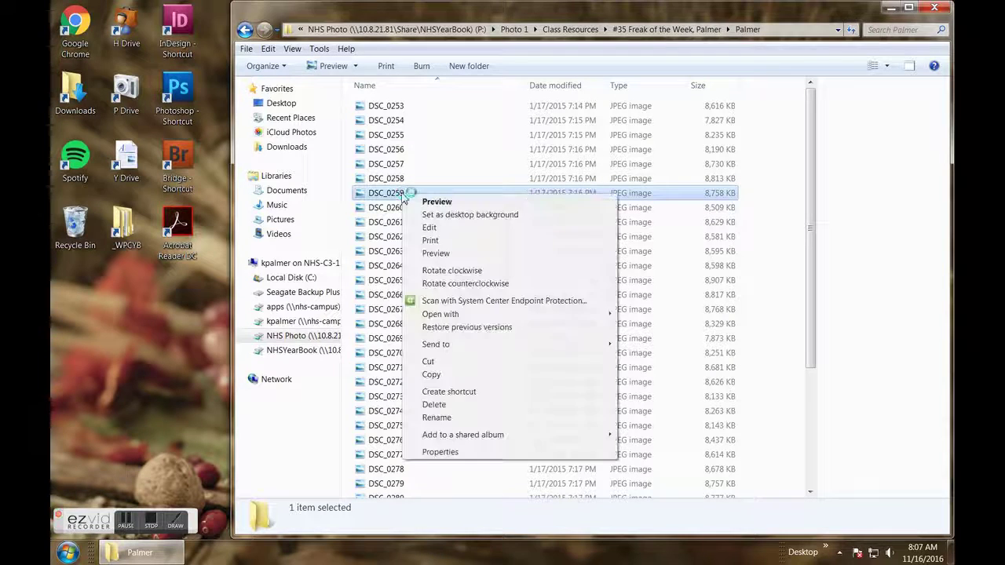
pyautogui.moveTo(481, 318)
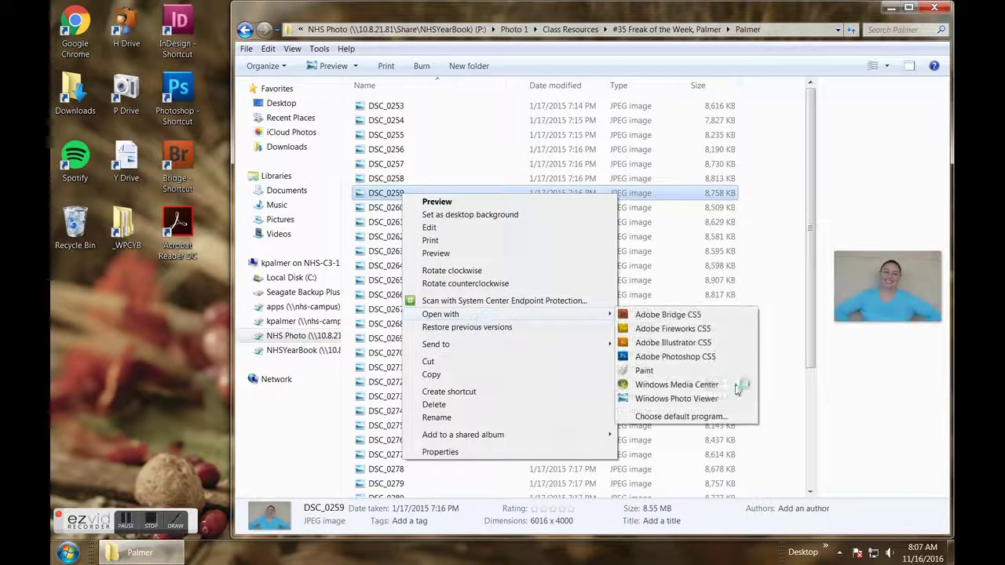
pyautogui.click(716, 358)
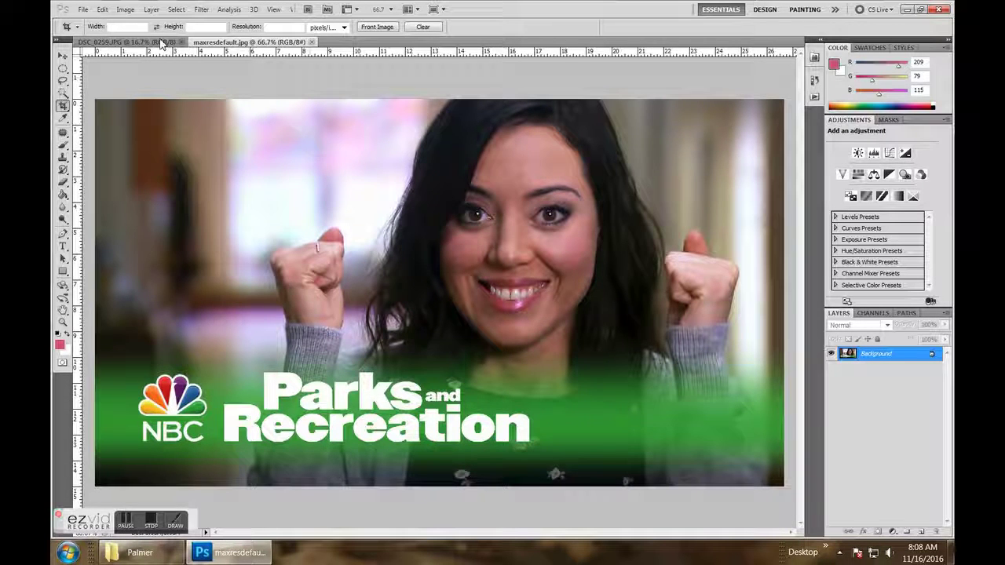
# - In DSC_0259, select the woman's face and neck with the Quick Selection Tool
pyautogui.click(161, 42)
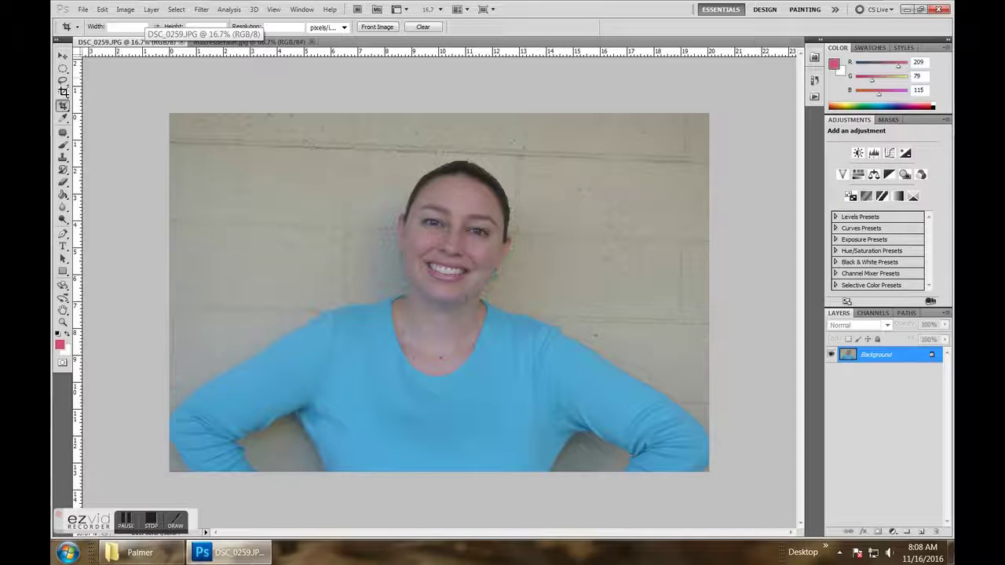
pyautogui.click(64, 93)
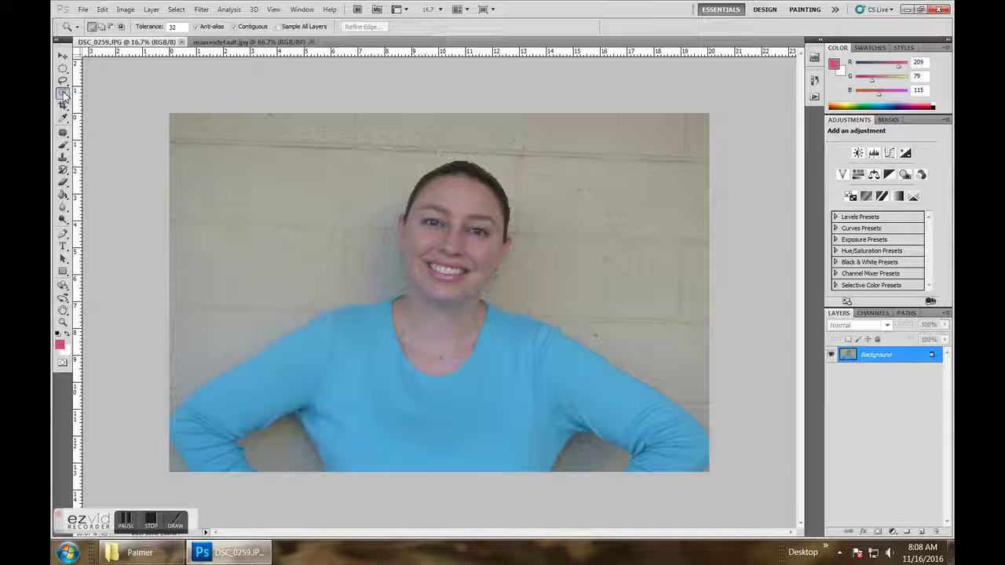
pyautogui.rightClick(64, 93)
pyautogui.click(109, 94)
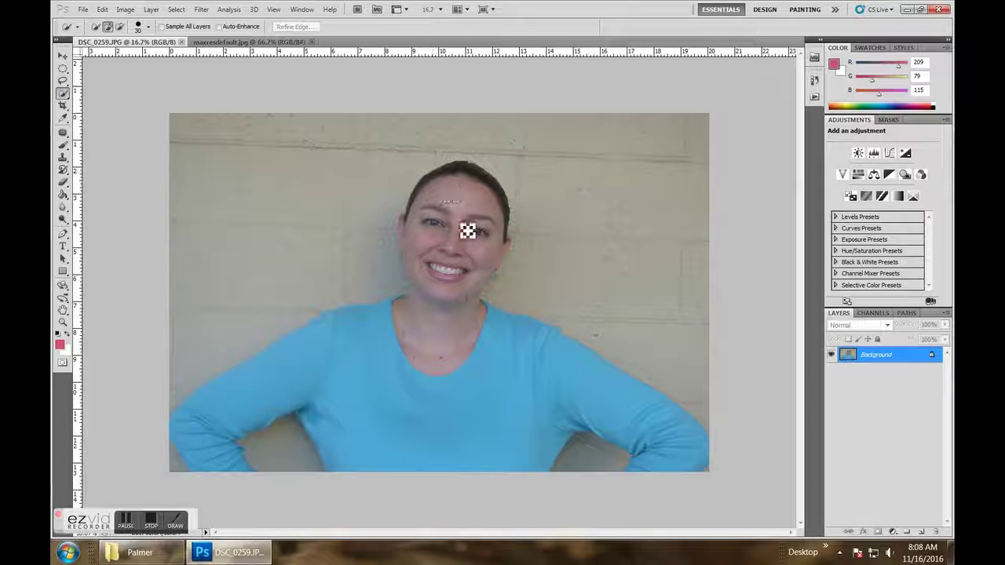
pyautogui.moveTo(479, 265)
pyautogui.mouseDown()
pyautogui.moveTo(477, 308)
pyautogui.moveTo(461, 336)
pyautogui.mouseUp()
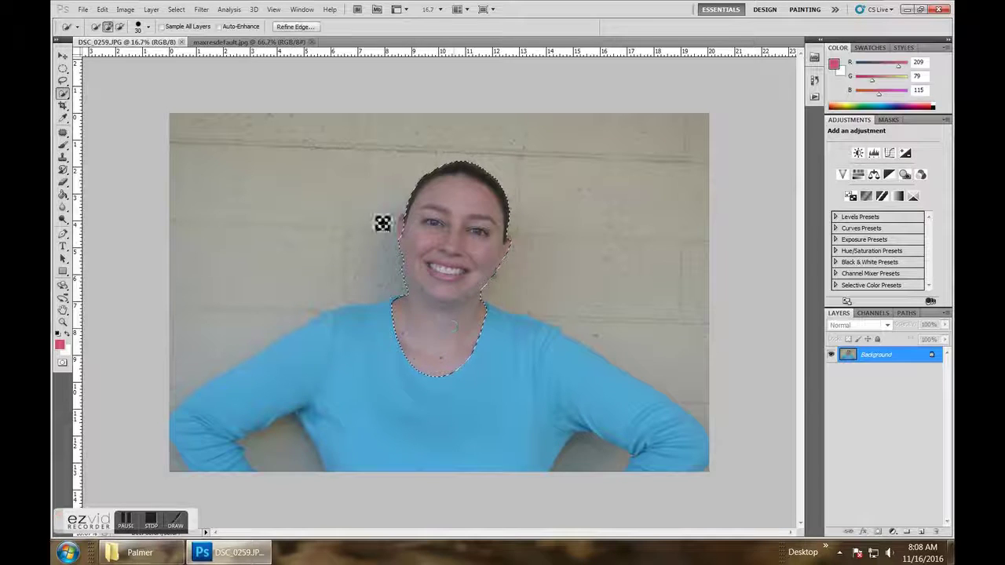
# - Copy the selected face and switch back to the maxresdefault image
pyautogui.click(102, 10)
pyautogui.click(151, 100)
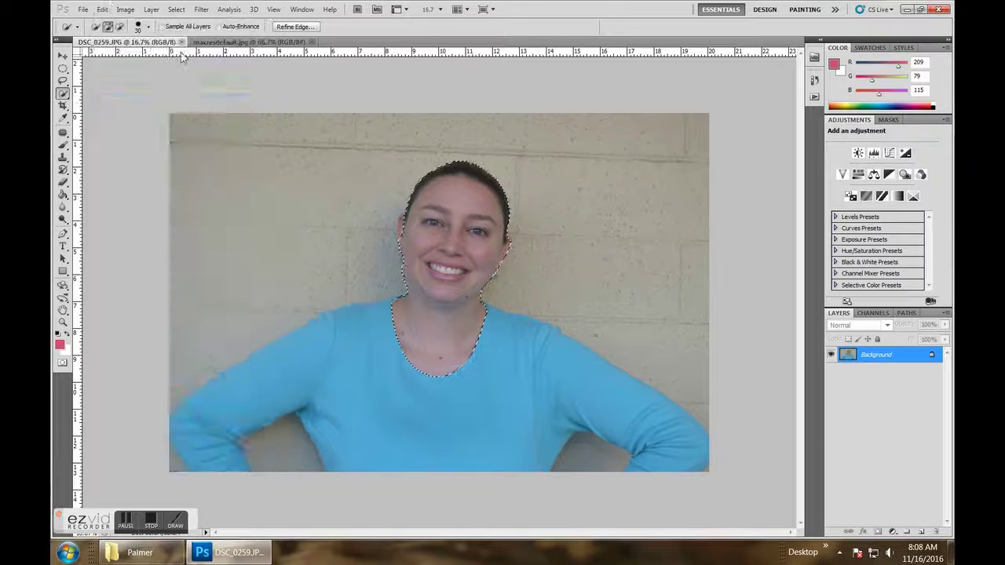
pyautogui.click(235, 42)
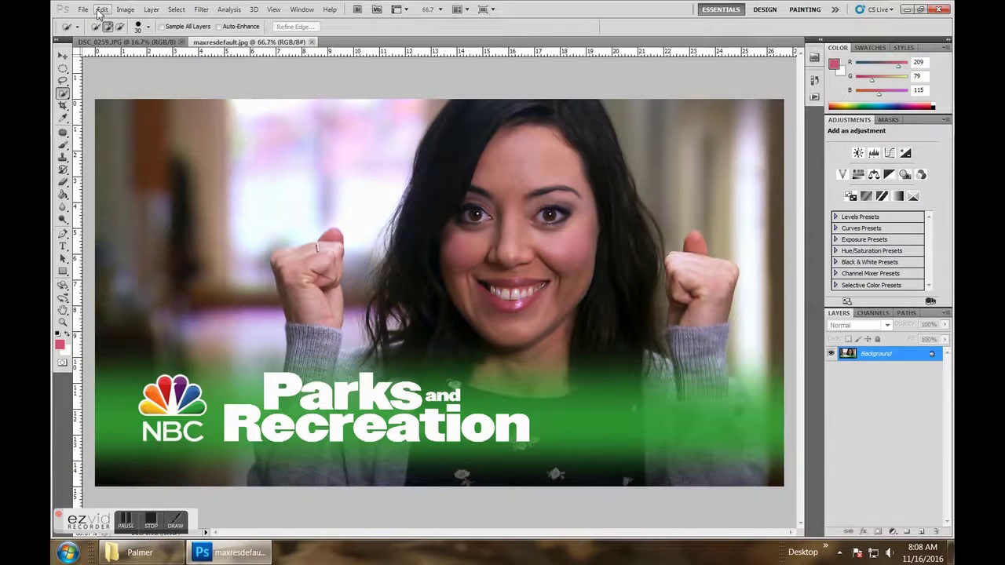
pyautogui.click(102, 9)
# - Paste the face as Layer 1 and Free Transform it to 65.50% over the actress's face
pyautogui.click(149, 127)
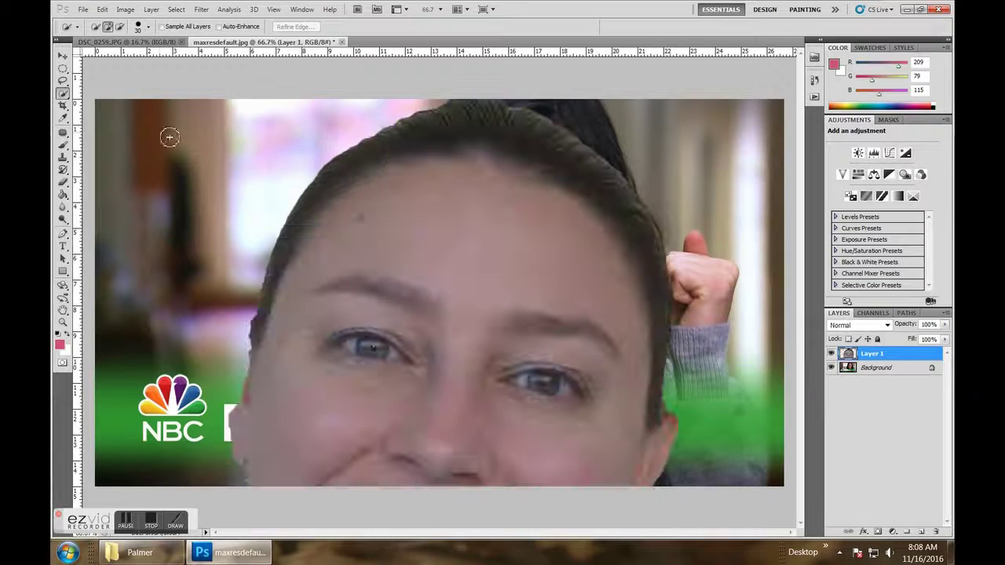
pyautogui.click(102, 10)
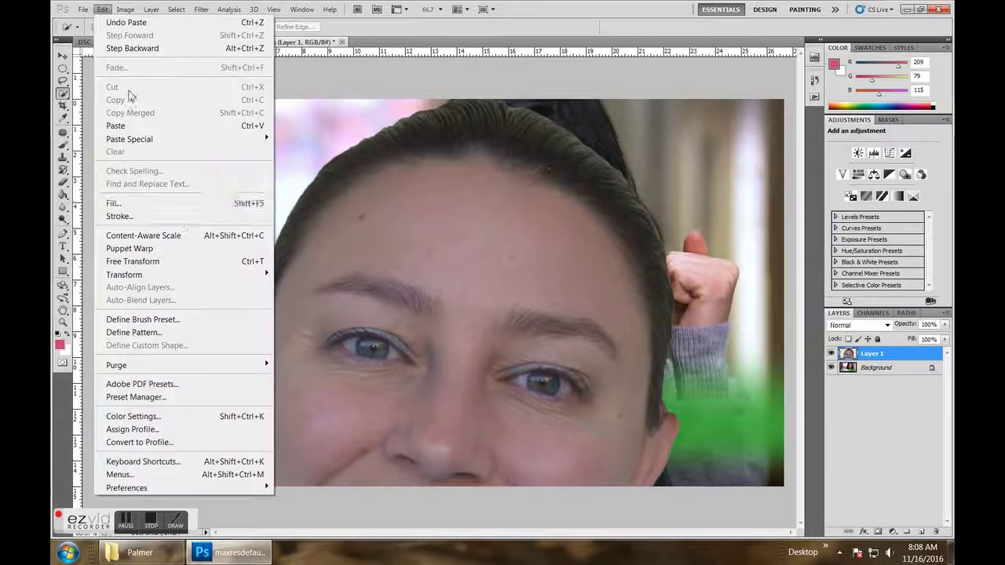
pyautogui.click(194, 262)
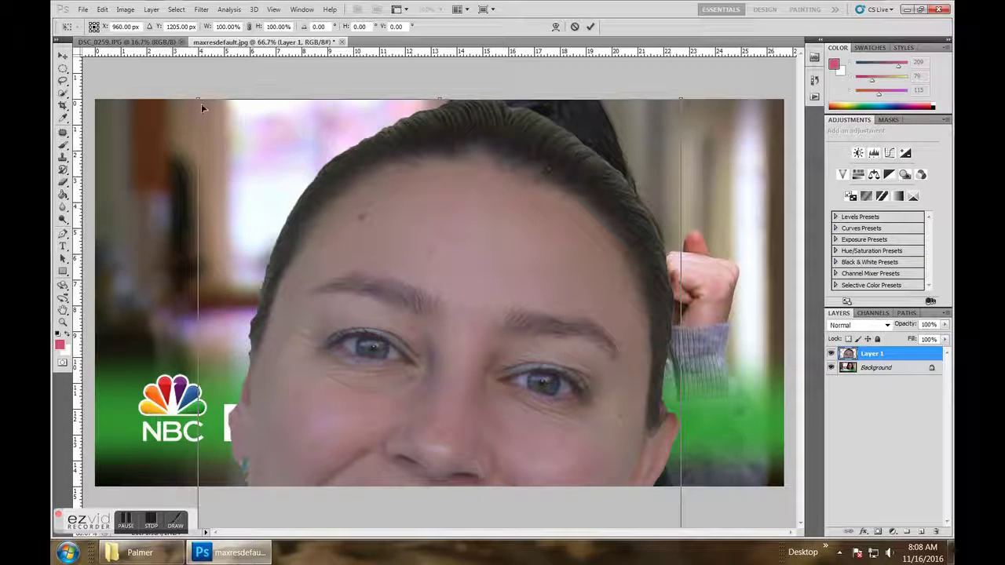
pyautogui.moveTo(198, 99); pyautogui.dragTo(495, 375)
pyautogui.moveTo(522, 437); pyautogui.dragTo(443, 158)
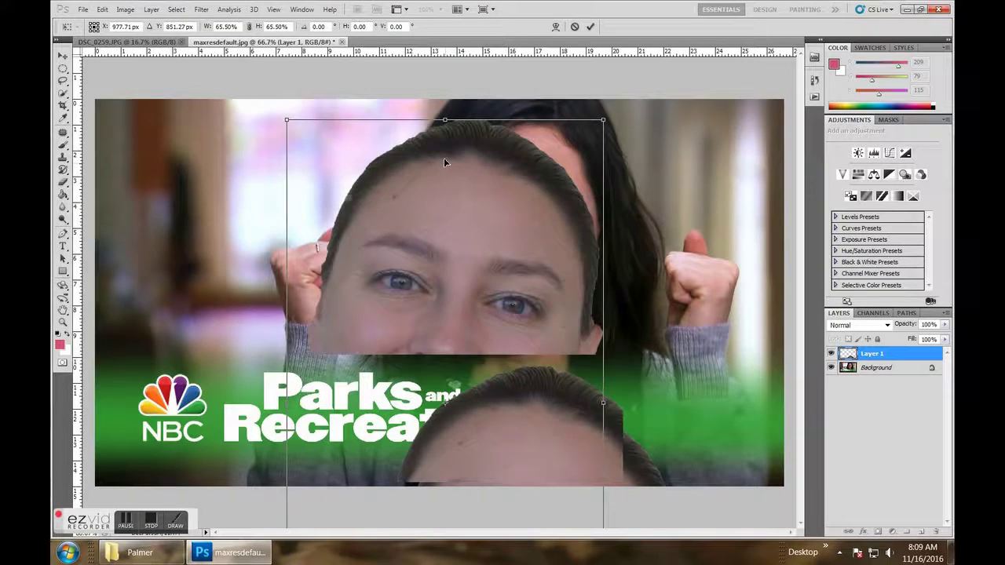
pyautogui.click(177, 525)
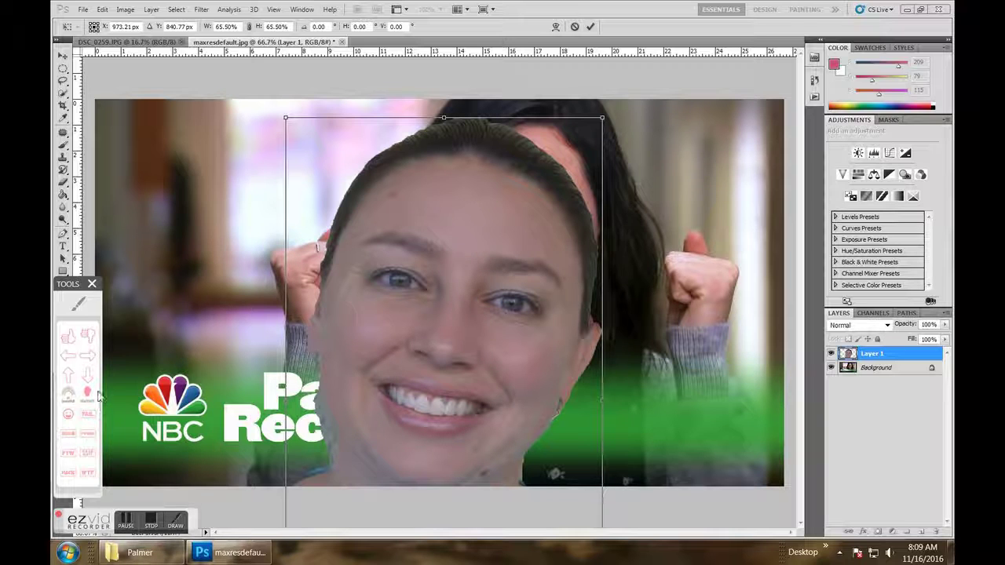
pyautogui.click(80, 304)
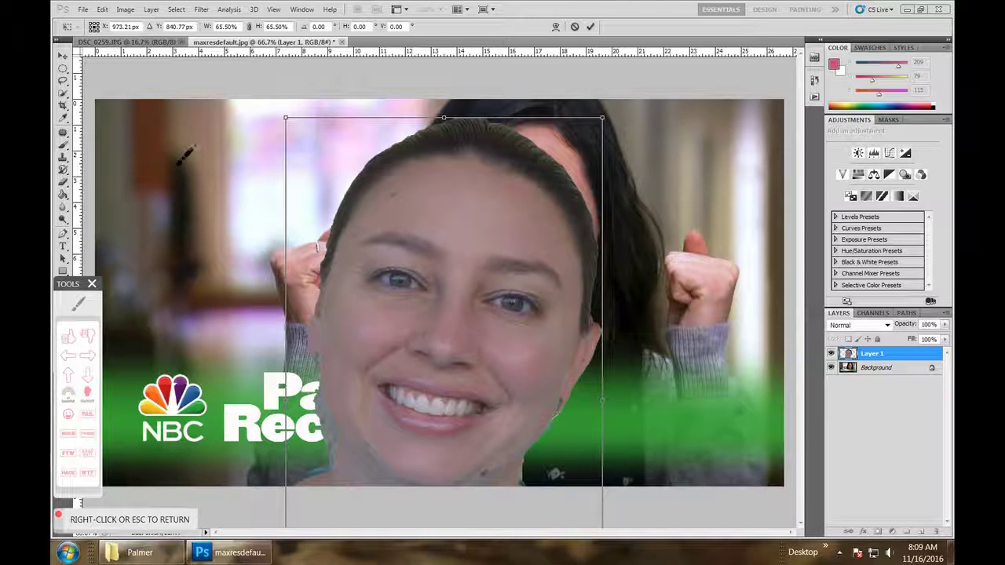
pyautogui.moveTo(142, 147)
pyautogui.mouseDown()
pyautogui.moveTo(186, 232)
pyautogui.moveTo(189, 206)
pyautogui.mouseUp()
pyautogui.moveTo(211, 248)
pyautogui.mouseDown()
pyautogui.moveTo(210, 211)
pyautogui.moveTo(229, 241)
pyautogui.moveTo(212, 198)
pyautogui.moveTo(235, 179)
pyautogui.mouseUp()
pyautogui.moveTo(267, 245)
pyautogui.mouseDown()
pyautogui.moveTo(282, 206)
pyautogui.moveTo(274, 240)
pyautogui.moveTo(266, 170)
pyautogui.moveTo(297, 235)
pyautogui.mouseUp()
pyautogui.moveTo(179, 257)
pyautogui.mouseDown()
pyautogui.moveTo(147, 267)
pyautogui.moveTo(167, 318)
pyautogui.mouseUp()
pyautogui.moveTo(187, 251)
pyautogui.mouseDown()
pyautogui.moveTo(200, 307)
pyautogui.moveTo(197, 270)
pyautogui.moveTo(227, 299)
pyautogui.moveTo(231, 270)
pyautogui.moveTo(245, 302)
pyautogui.mouseUp()
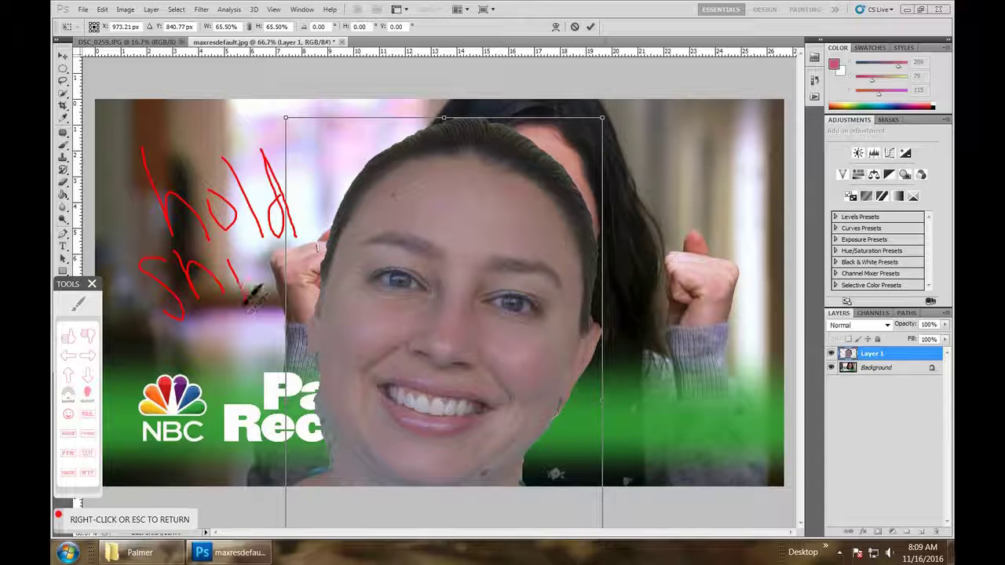
pyautogui.moveTo(264, 257)
pyautogui.mouseDown()
pyautogui.moveTo(278, 310)
pyautogui.moveTo(258, 291)
pyautogui.moveTo(274, 255)
pyautogui.moveTo(292, 293)
pyautogui.moveTo(278, 279)
pyautogui.moveTo(295, 253)
pyautogui.mouseUp()
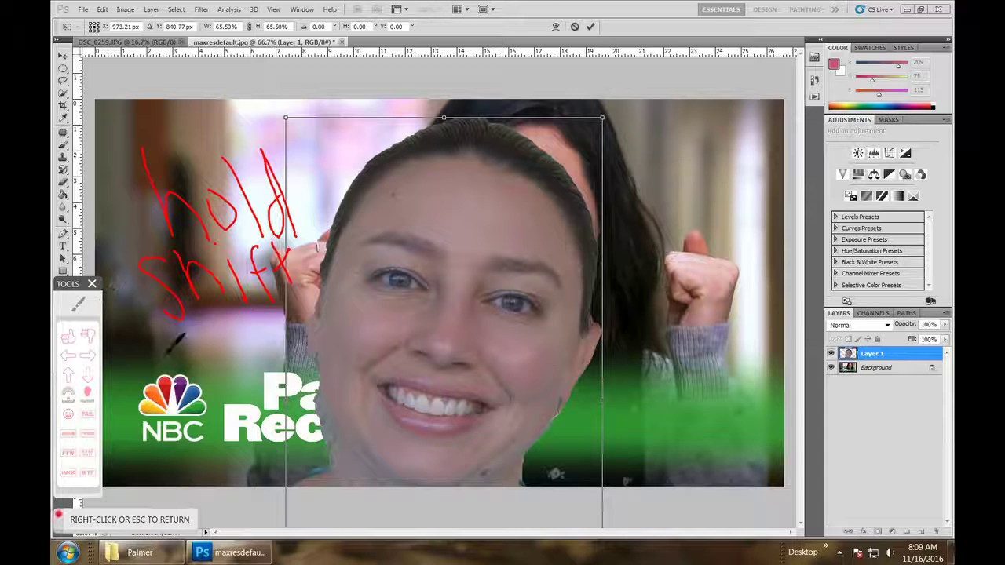
pyautogui.rightClick(369, 169)
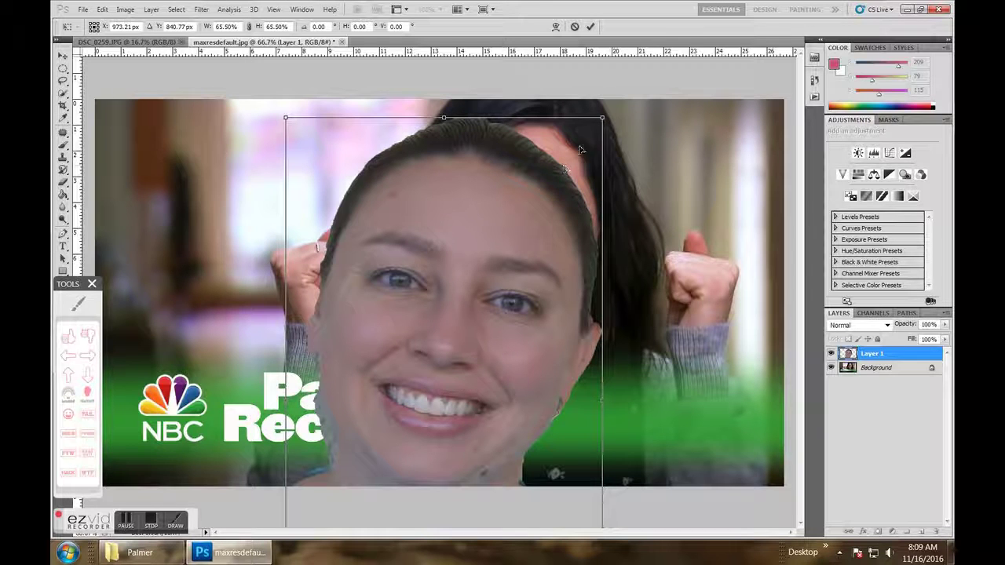
# - Scale the face to about 35.56%, rotate it -6.20° over the actress's face, and commit
pyautogui.moveTo(604, 117); pyautogui.dragTo(468, 359)
pyautogui.moveTo(397, 415); pyautogui.dragTo(516, 186)
pyautogui.moveTo(584, 129); pyautogui.dragTo(566, 154)
pyautogui.moveTo(516, 248); pyautogui.dragTo(549, 218)
pyautogui.moveTo(605, 120); pyautogui.dragTo(539, 189)
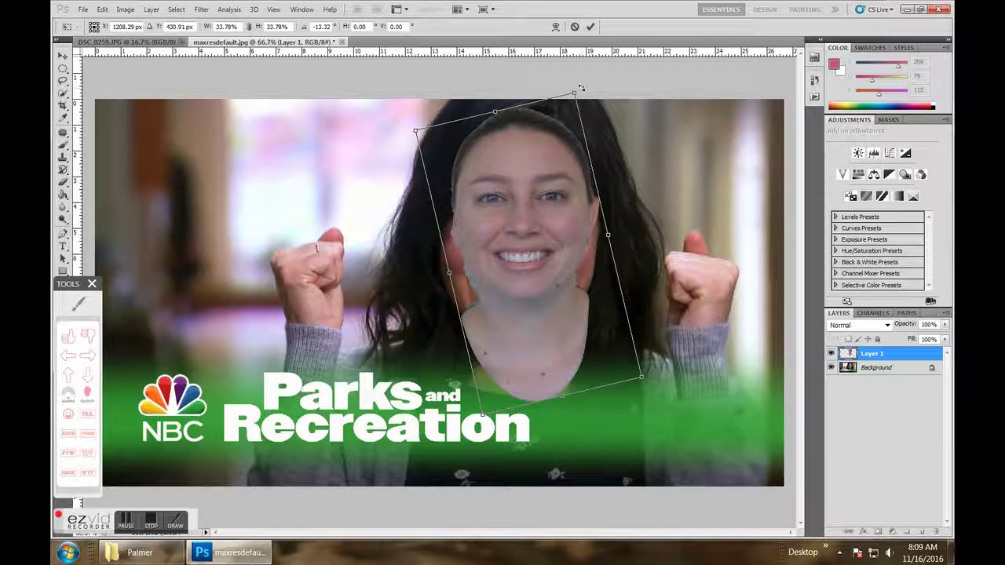
pyautogui.moveTo(583, 88); pyautogui.dragTo(603, 96)
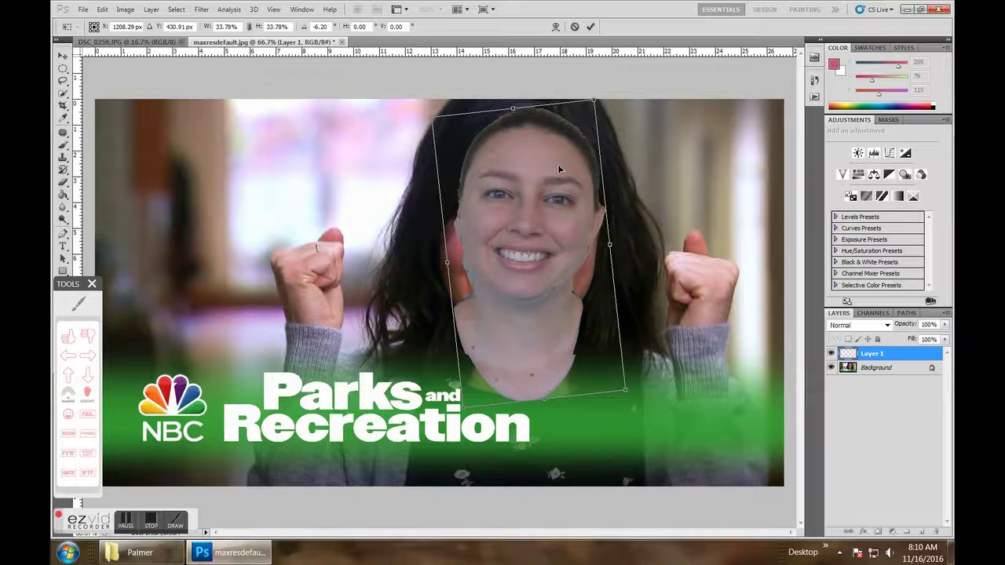
pyautogui.moveTo(558, 164); pyautogui.dragTo(559, 169)
pyautogui.moveTo(428, 122); pyautogui.dragTo(416, 106)
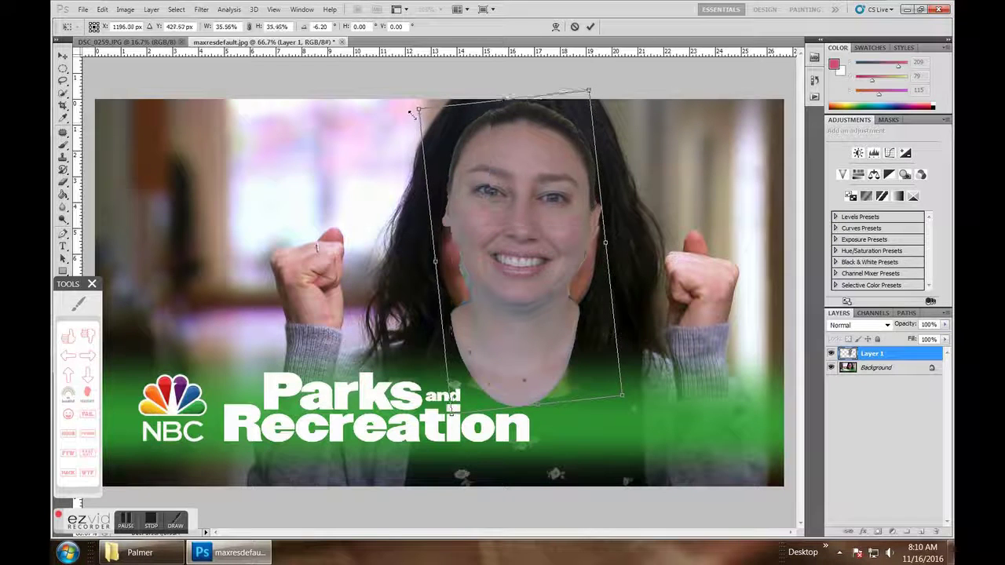
pyautogui.moveTo(523, 184); pyautogui.dragTo(530, 198)
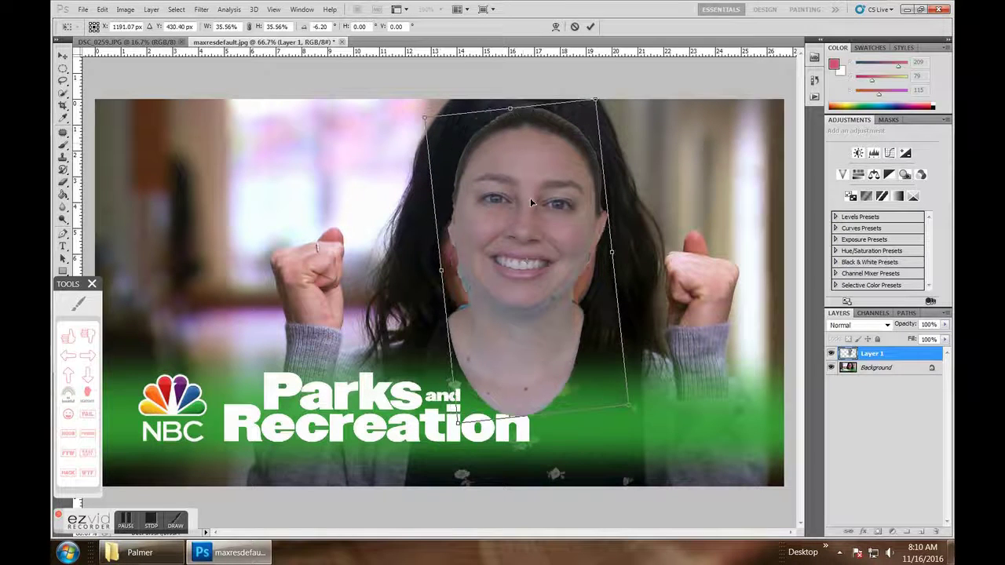
pyautogui.click(592, 27)
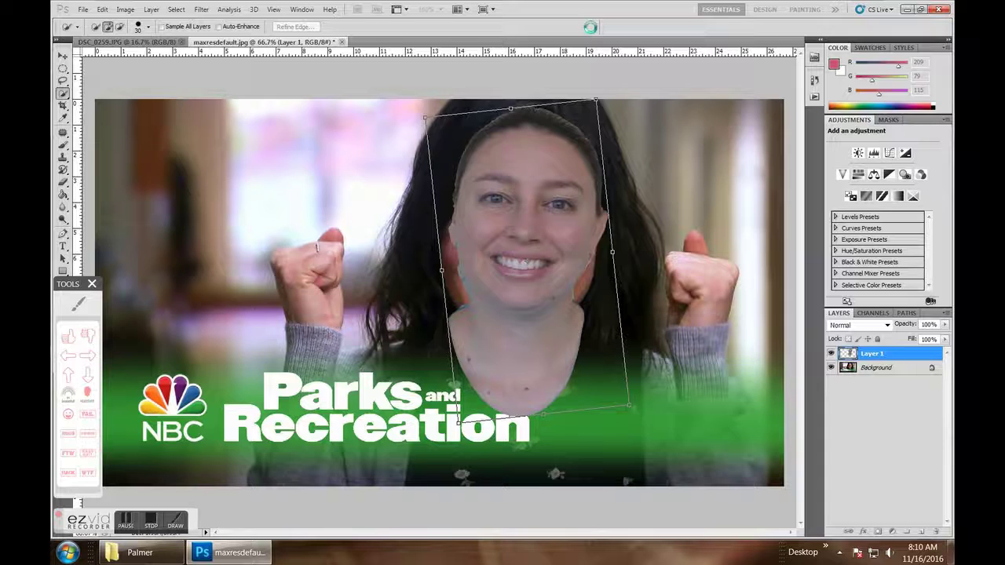
# - Hide the Background layer and erase part of the lower neck with the Eraser
pyautogui.click(831, 368)
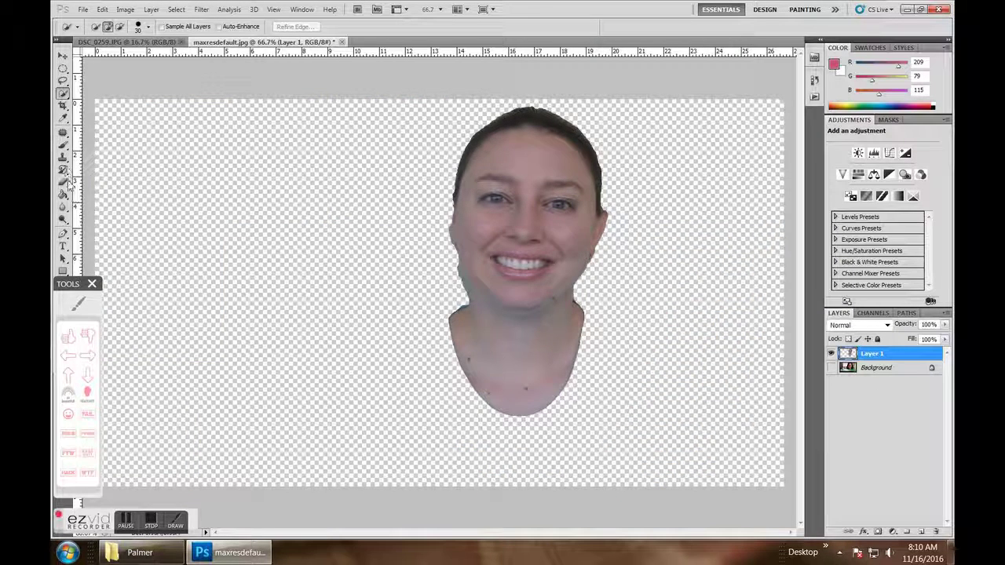
pyautogui.click(63, 182)
pyautogui.moveTo(456, 395)
pyautogui.mouseDown()
pyautogui.moveTo(480, 402)
pyautogui.moveTo(490, 383)
pyautogui.moveTo(397, 376)
pyautogui.moveTo(503, 357)
pyautogui.mouseUp()
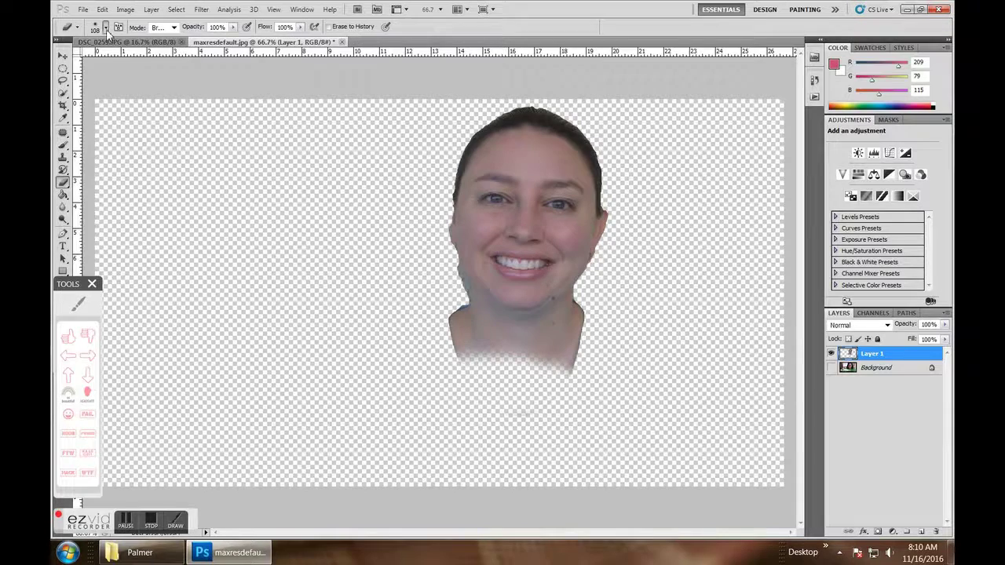
# - Adjust the eraser brush size, erase the remaining neck bottom, and zoom to 100%
pyautogui.click(105, 28)
pyautogui.click(463, 404)
pyautogui.moveTo(471, 365)
pyautogui.mouseDown()
pyautogui.moveTo(464, 339)
pyautogui.moveTo(509, 345)
pyautogui.mouseUp()
pyautogui.hotkey('ctrl', '+')
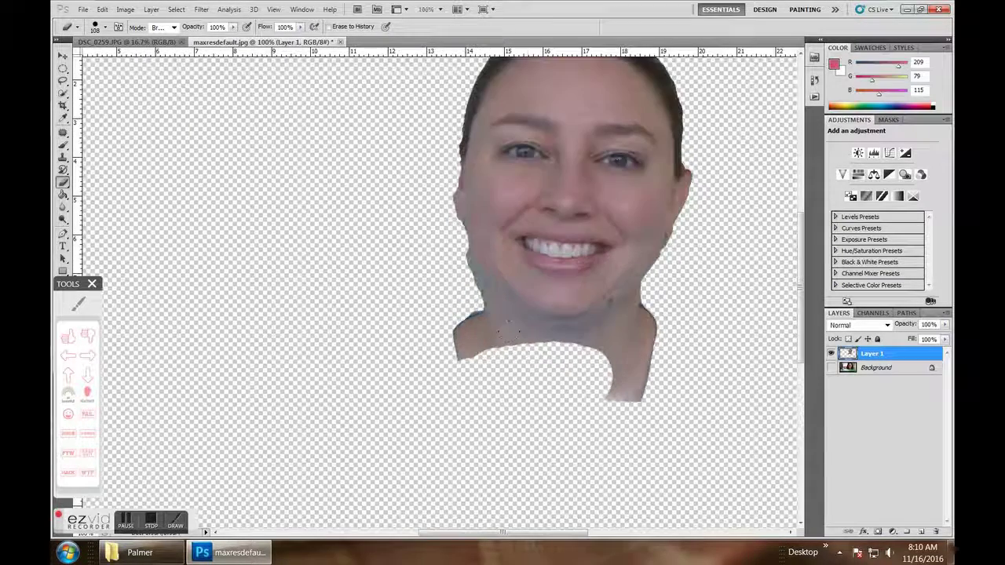
pyautogui.click(77, 306)
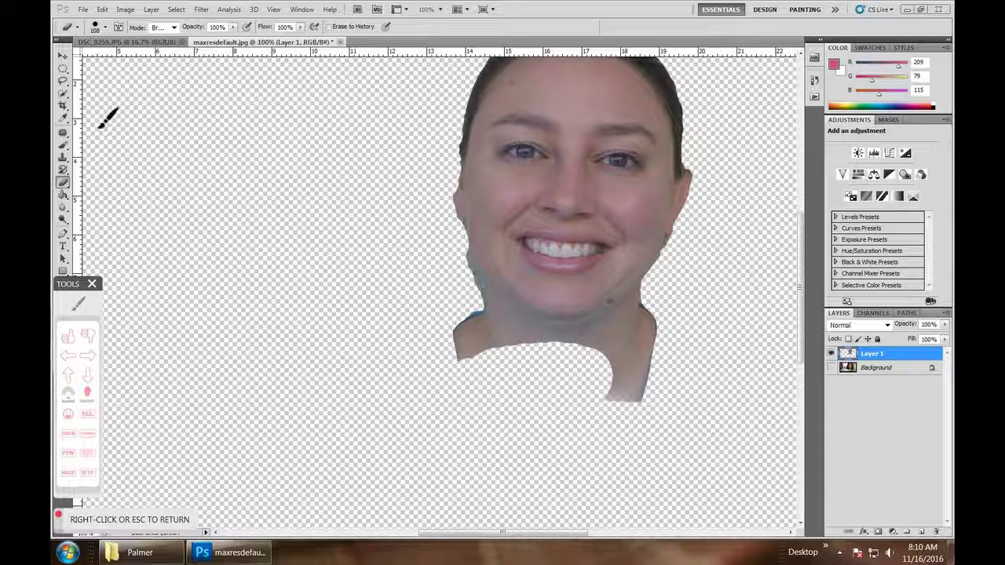
# - Erase rough edges and the lower-right neck area of the face
pyautogui.moveTo(100, 117)
pyautogui.mouseDown()
pyautogui.moveTo(108, 168)
pyautogui.moveTo(135, 173)
pyautogui.mouseUp()
pyautogui.moveTo(95, 138)
pyautogui.mouseDown()
pyautogui.moveTo(181, 166)
pyautogui.moveTo(151, 150)
pyautogui.moveTo(174, 148)
pyautogui.moveTo(205, 175)
pyautogui.moveTo(193, 144)
pyautogui.moveTo(181, 145)
pyautogui.moveTo(206, 145)
pyautogui.moveTo(225, 170)
pyautogui.moveTo(212, 129)
pyautogui.moveTo(251, 159)
pyautogui.mouseUp()
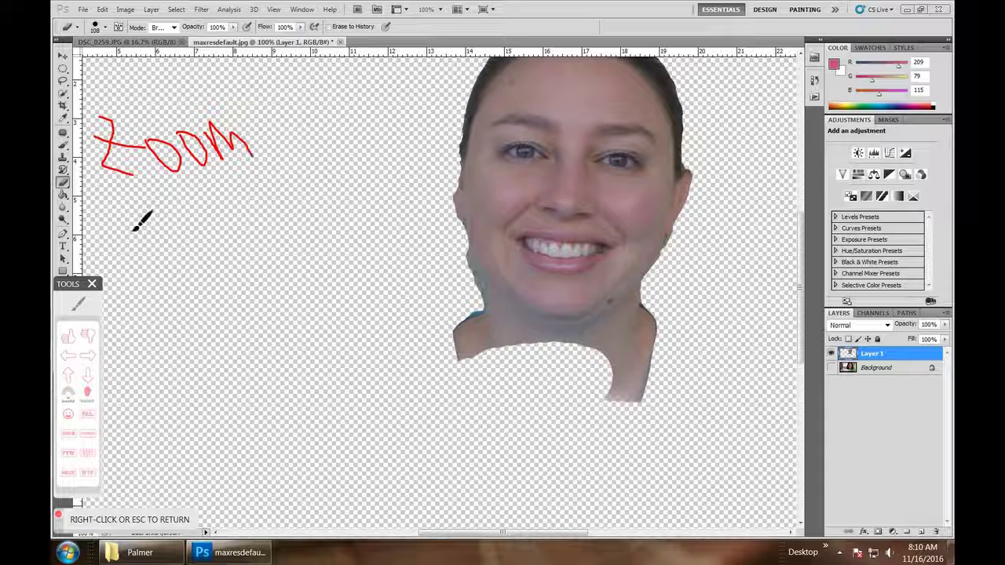
pyautogui.moveTo(130, 213); pyautogui.dragTo(140, 256)
pyautogui.moveTo(155, 205)
pyautogui.mouseDown()
pyautogui.moveTo(154, 250)
pyautogui.moveTo(175, 208)
pyautogui.moveTo(181, 235)
pyautogui.mouseUp()
pyautogui.moveTo(218, 177)
pyautogui.mouseDown()
pyautogui.moveTo(243, 223)
pyautogui.moveTo(216, 206)
pyautogui.moveTo(243, 183)
pyautogui.mouseUp()
pyautogui.moveTo(171, 277)
pyautogui.mouseDown()
pyautogui.moveTo(164, 280)
pyautogui.moveTo(225, 259)
pyautogui.mouseUp()
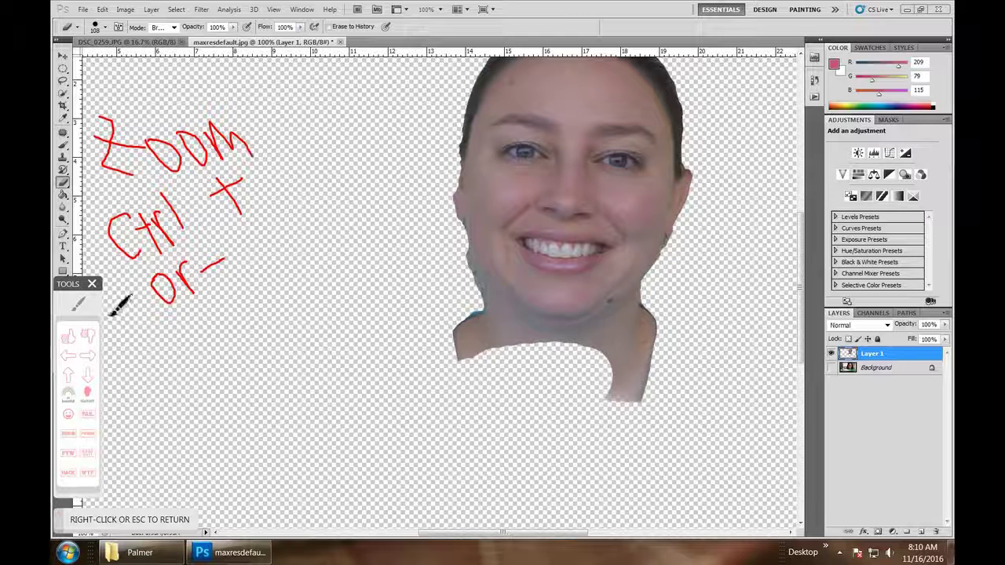
pyautogui.press('Escape')
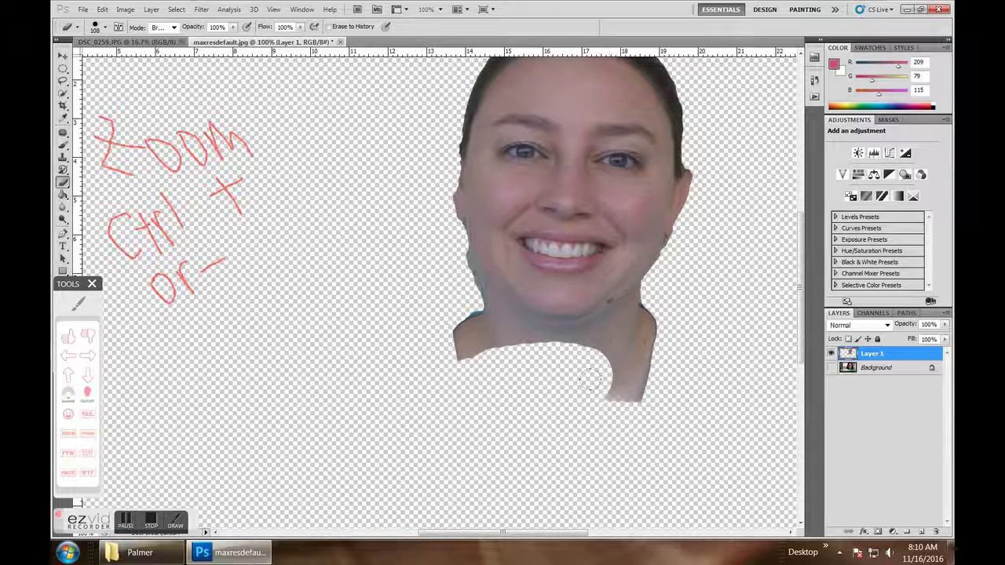
pyautogui.moveTo(608, 377)
pyautogui.mouseDown()
pyautogui.moveTo(628, 389)
pyautogui.moveTo(621, 349)
pyautogui.mouseUp()
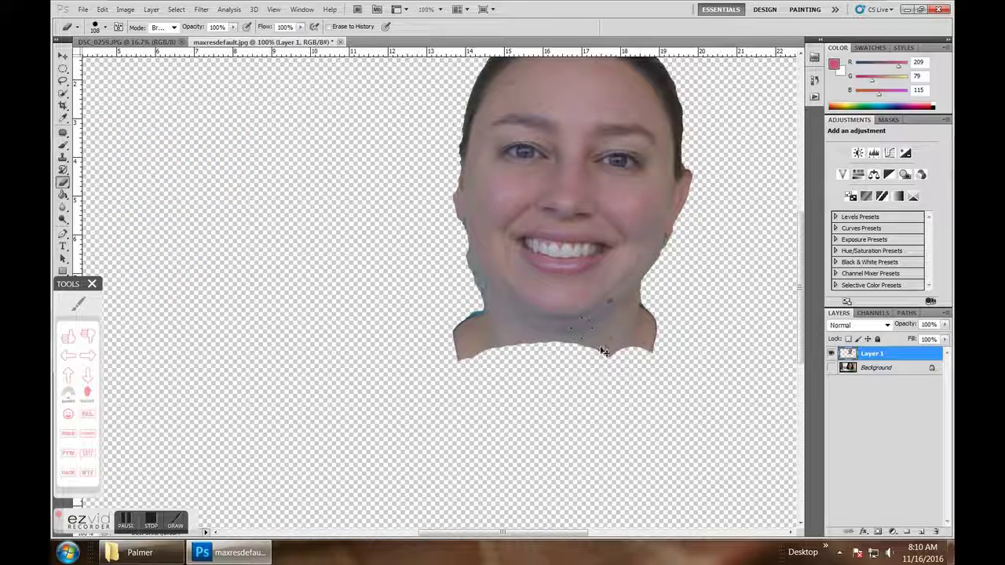
# - Zoom to 200%, set the eraser to 43 px, and erase the left jaw and chin edges
pyautogui.hotkey('ctrl', '+')
pyautogui.moveTo(455, 369)
pyautogui.mouseDown()
pyautogui.moveTo(263, 369)
pyautogui.moveTo(260, 381)
pyautogui.moveTo(251, 357)
pyautogui.mouseUp()
pyautogui.click(105, 28)
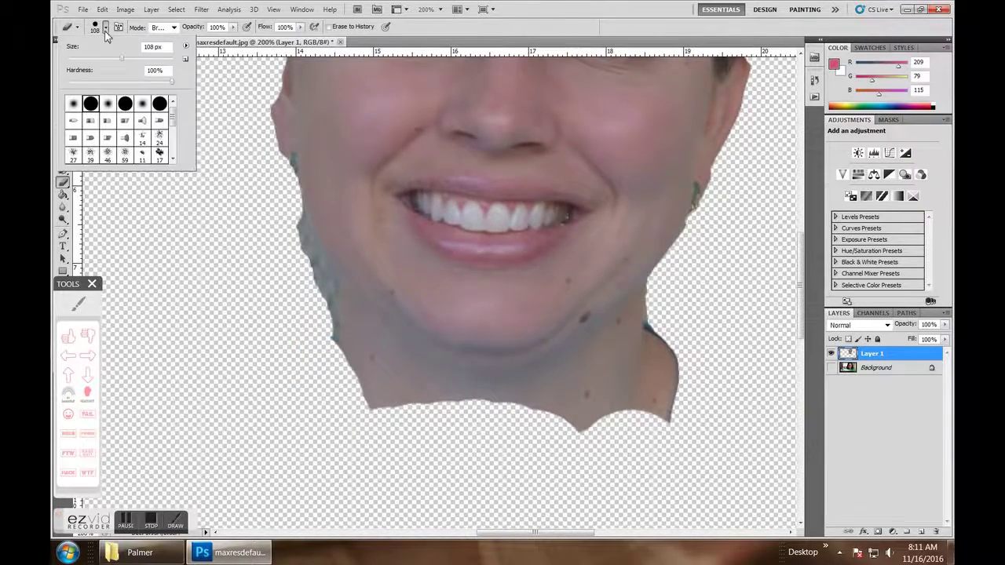
pyautogui.click(92, 61)
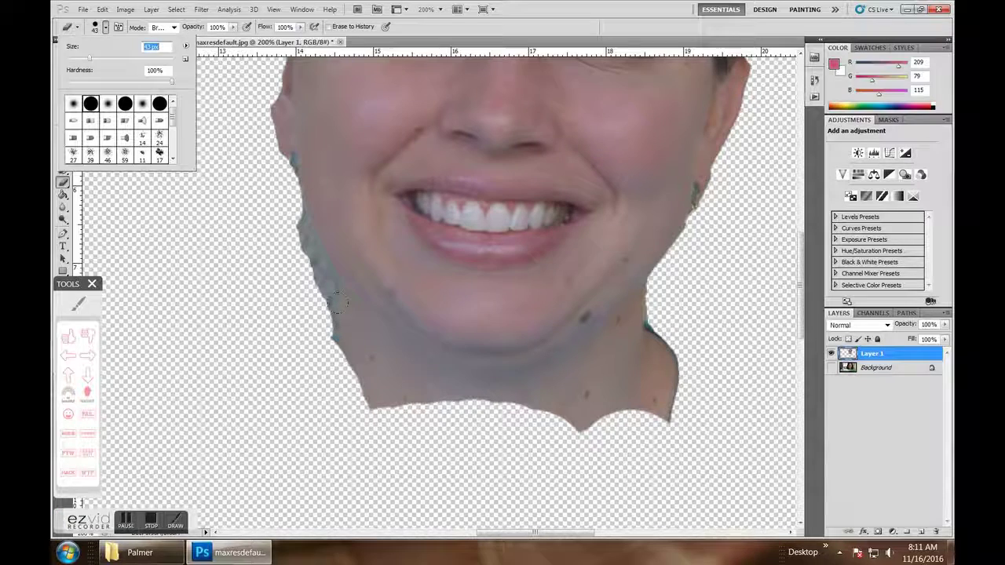
pyautogui.moveTo(338, 303); pyautogui.dragTo(402, 371)
pyautogui.moveTo(463, 379)
pyautogui.mouseDown()
pyautogui.moveTo(521, 382)
pyautogui.moveTo(567, 370)
pyautogui.moveTo(589, 329)
pyautogui.moveTo(600, 336)
pyautogui.moveTo(649, 280)
pyautogui.moveTo(687, 318)
pyautogui.moveTo(671, 283)
pyautogui.moveTo(588, 370)
pyautogui.moveTo(632, 372)
pyautogui.moveTo(677, 422)
pyautogui.moveTo(427, 393)
pyautogui.moveTo(308, 323)
pyautogui.mouseUp()
# - Zoom back to 100% and erase the ear, right edge, and hair above the forehead
pyautogui.scroll(5, 339, 359)
pyautogui.hscroll(3, 339, 360)
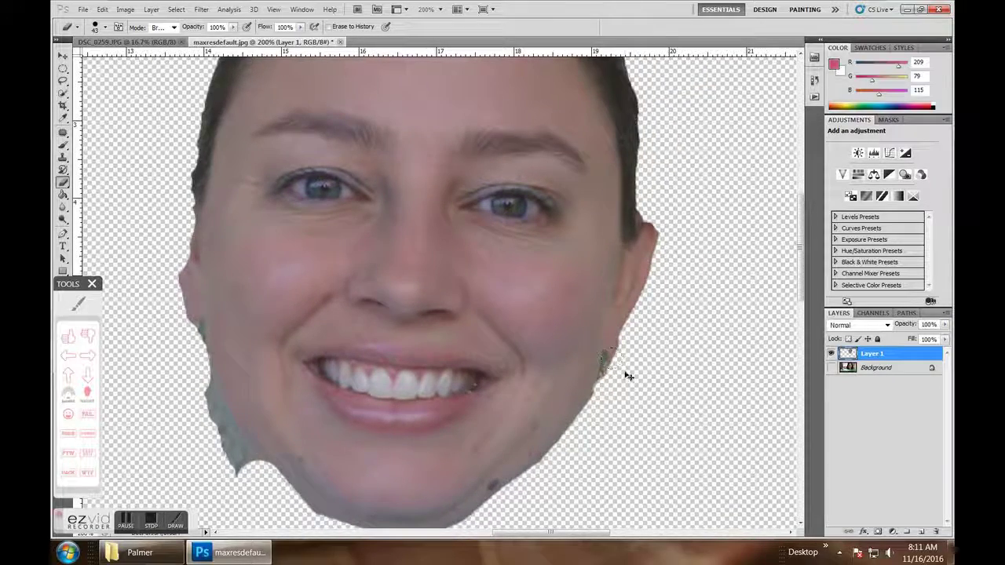
pyautogui.hotkey('ctrl', '-')
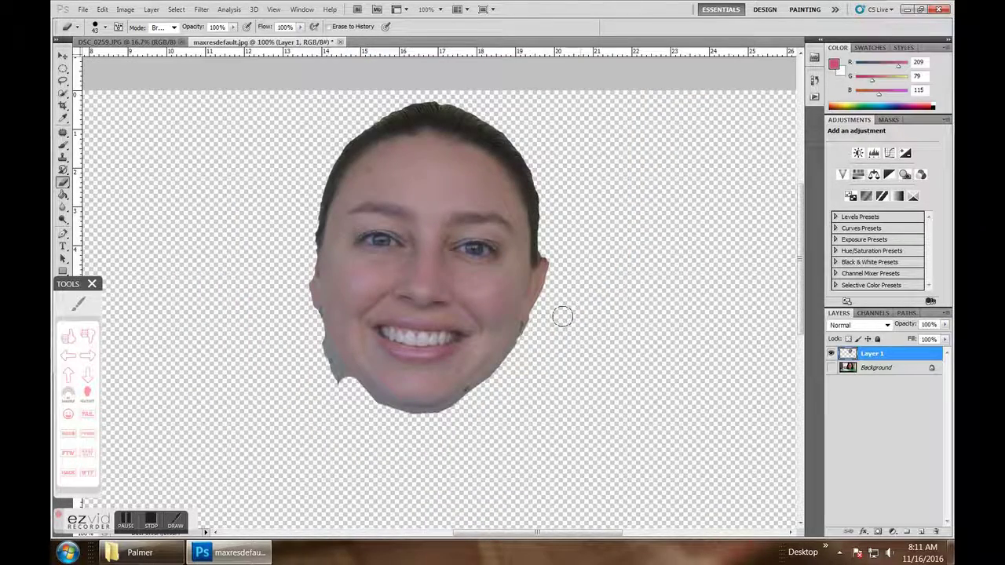
pyautogui.moveTo(543, 259)
pyautogui.mouseDown()
pyautogui.moveTo(546, 210)
pyautogui.moveTo(531, 175)
pyautogui.moveTo(492, 139)
pyautogui.moveTo(416, 116)
pyautogui.moveTo(349, 132)
pyautogui.moveTo(313, 179)
pyautogui.moveTo(306, 235)
pyautogui.moveTo(315, 343)
pyautogui.moveTo(351, 396)
pyautogui.mouseUp()
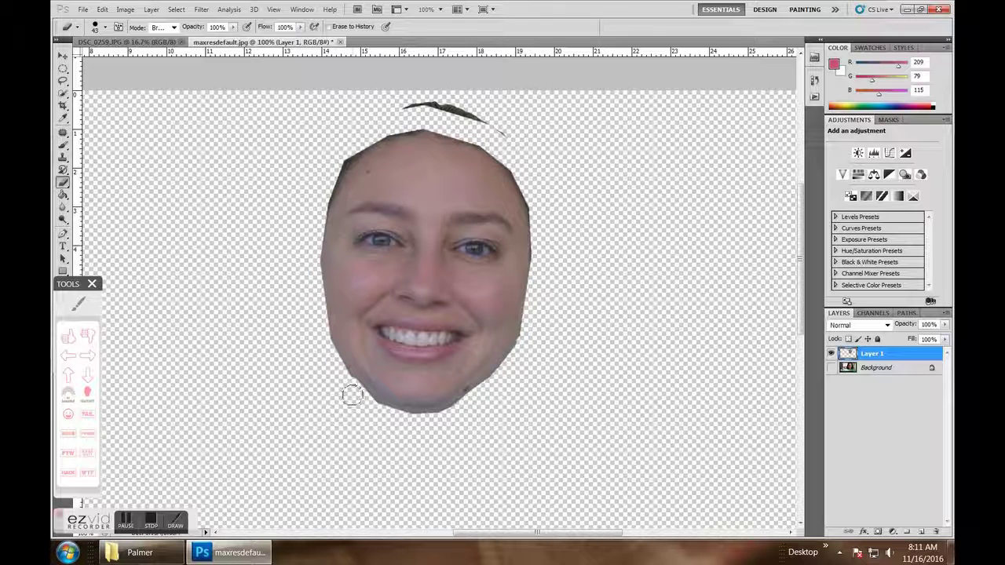
pyautogui.moveTo(399, 95); pyautogui.dragTo(507, 131)
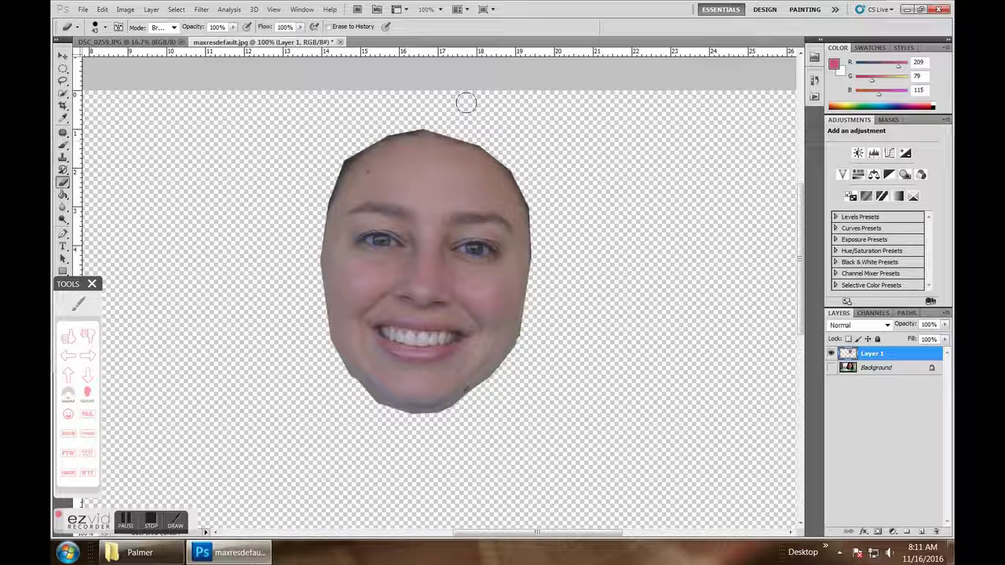
# - Show the Background layer, start Free Transform, and lower the face layer to 64% opacity
pyautogui.click(832, 367)
pyautogui.click(102, 9)
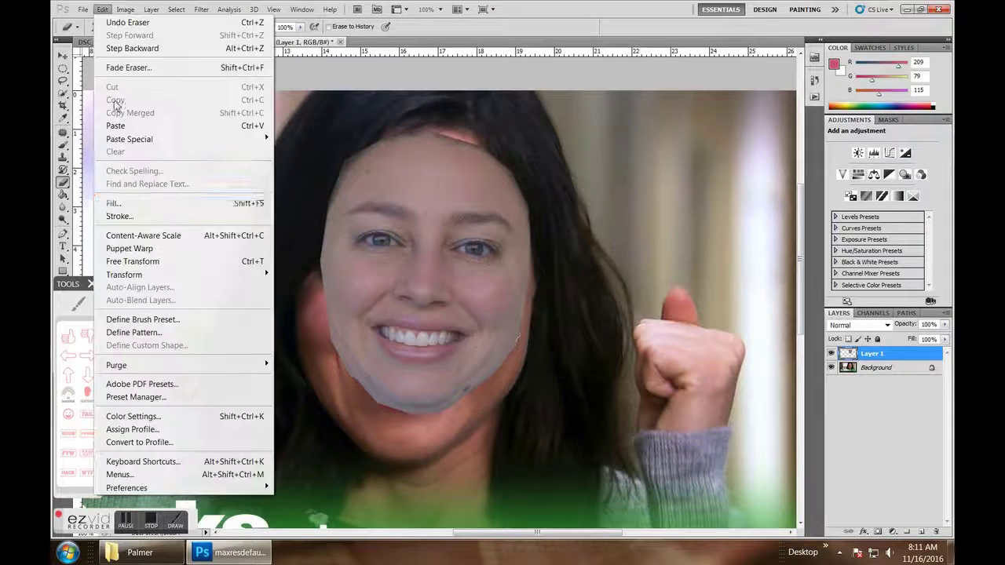
pyautogui.click(155, 262)
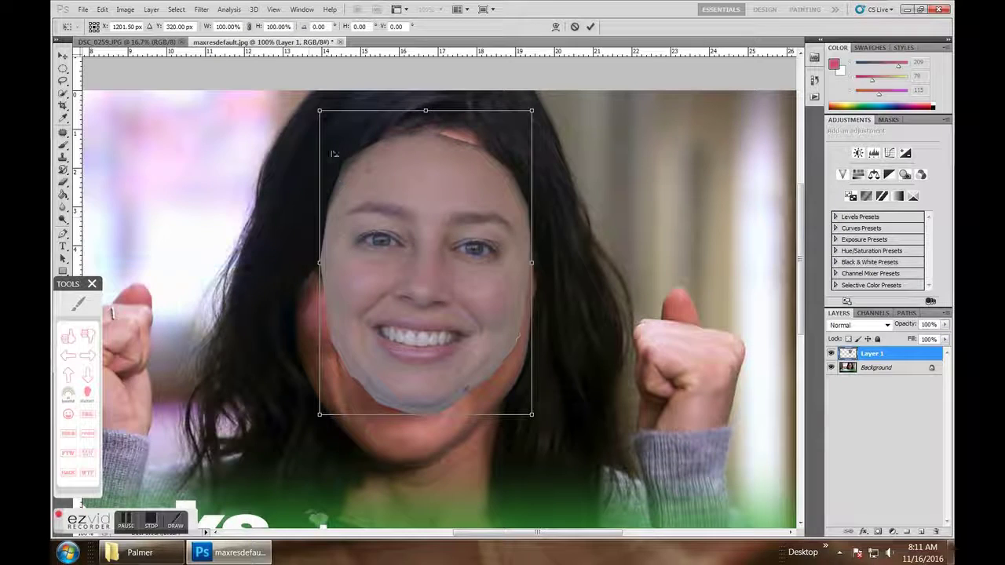
pyautogui.moveTo(416, 218); pyautogui.dragTo(401, 248)
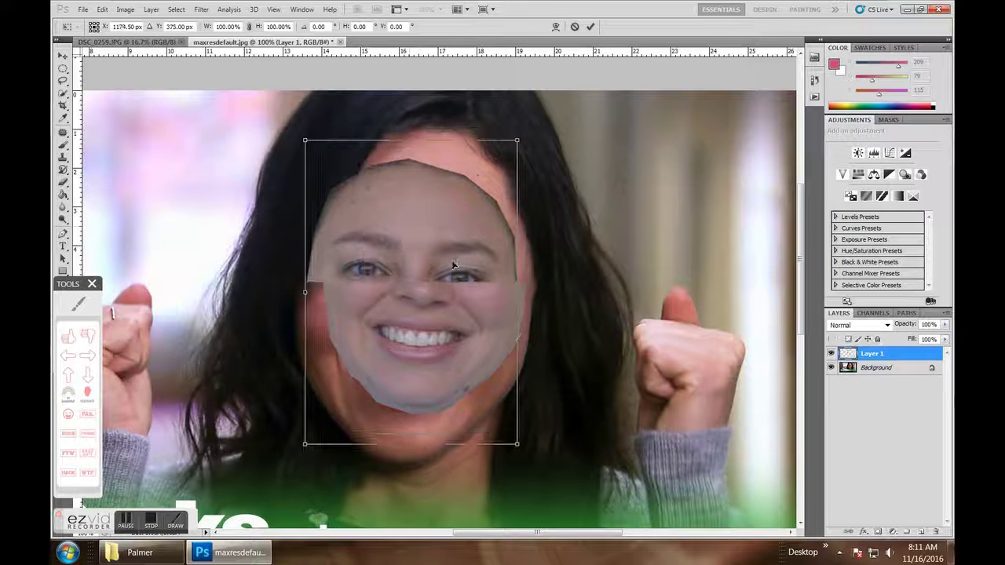
pyautogui.click(945, 325)
pyautogui.moveTo(934, 337); pyautogui.dragTo(926, 339)
# - Enlarge the face to about 112%, tilt it -3.51°, commit, and restore 100% opacity
pyautogui.moveTo(486, 292); pyautogui.dragTo(432, 289)
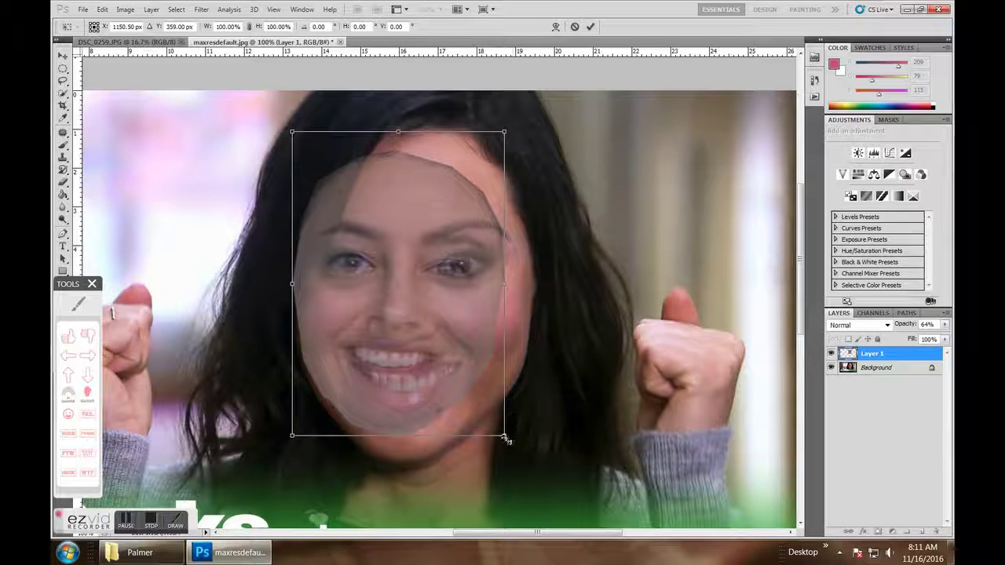
pyautogui.moveTo(509, 435); pyautogui.dragTo(530, 471)
pyautogui.moveTo(474, 337); pyautogui.dragTo(469, 320)
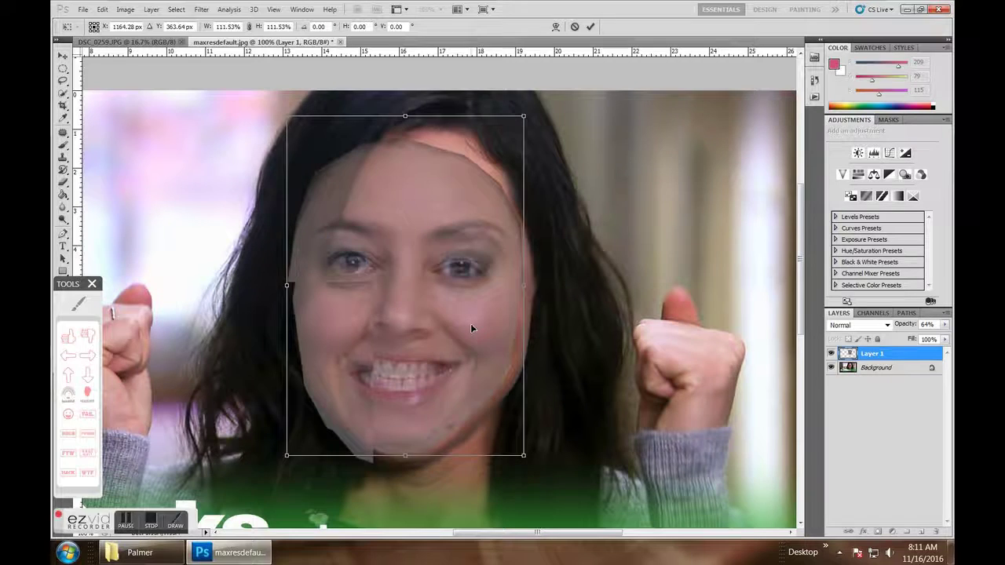
pyautogui.moveTo(549, 104); pyautogui.dragTo(524, 112)
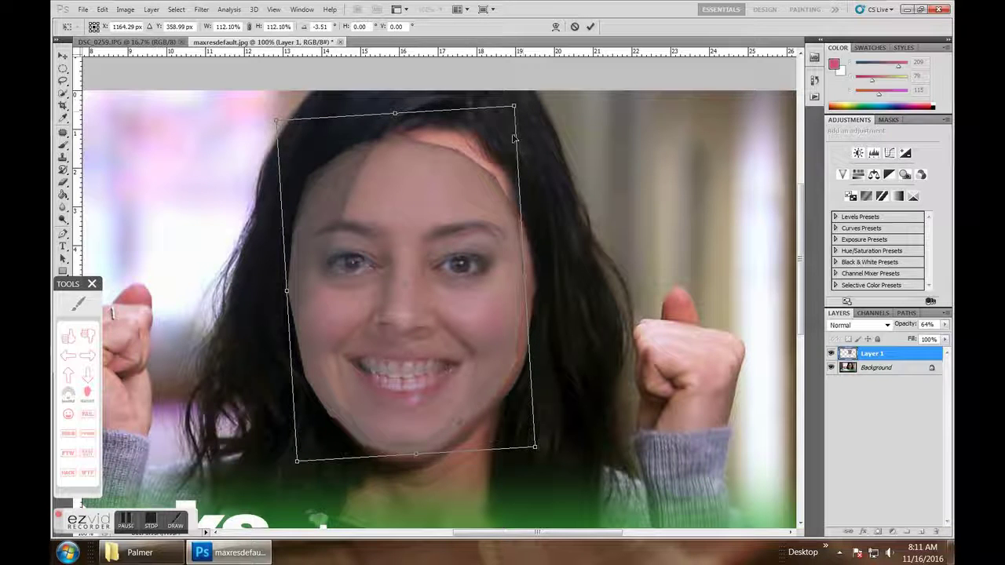
pyautogui.moveTo(474, 268); pyautogui.dragTo(471, 263)
pyautogui.click(591, 26)
pyautogui.click(945, 324)
pyautogui.moveTo(929, 338); pyautogui.dragTo(948, 338)
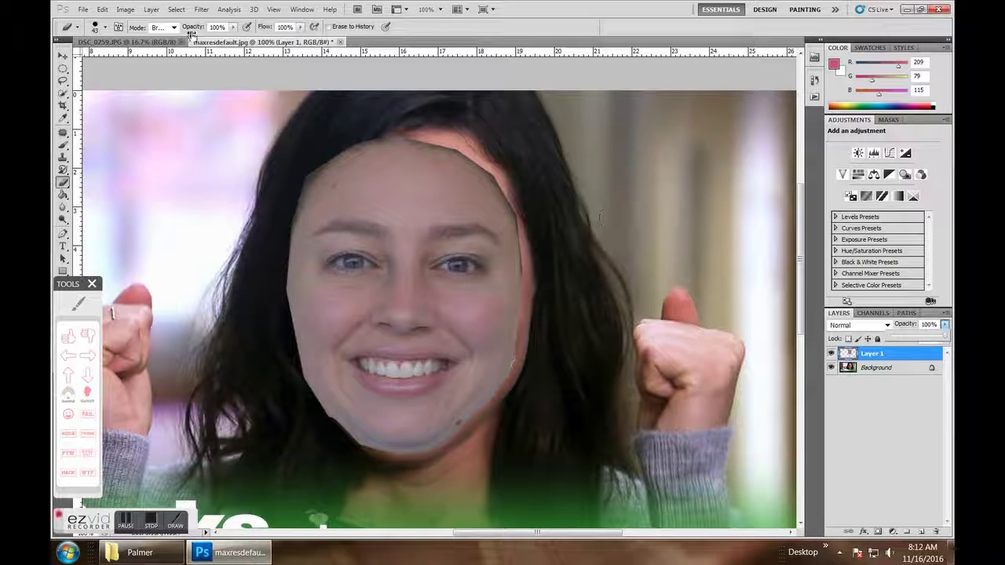
# - Preview a Brightness/Contrast change of about 36 on the face, then close it unapplied
pyautogui.click(124, 9)
pyautogui.moveTo(149, 41)
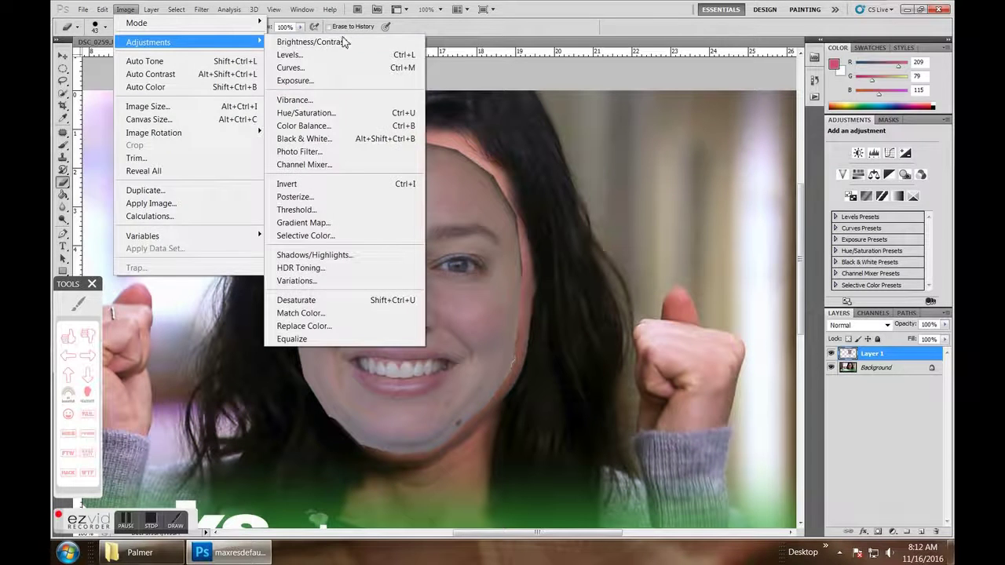
pyautogui.click(343, 41)
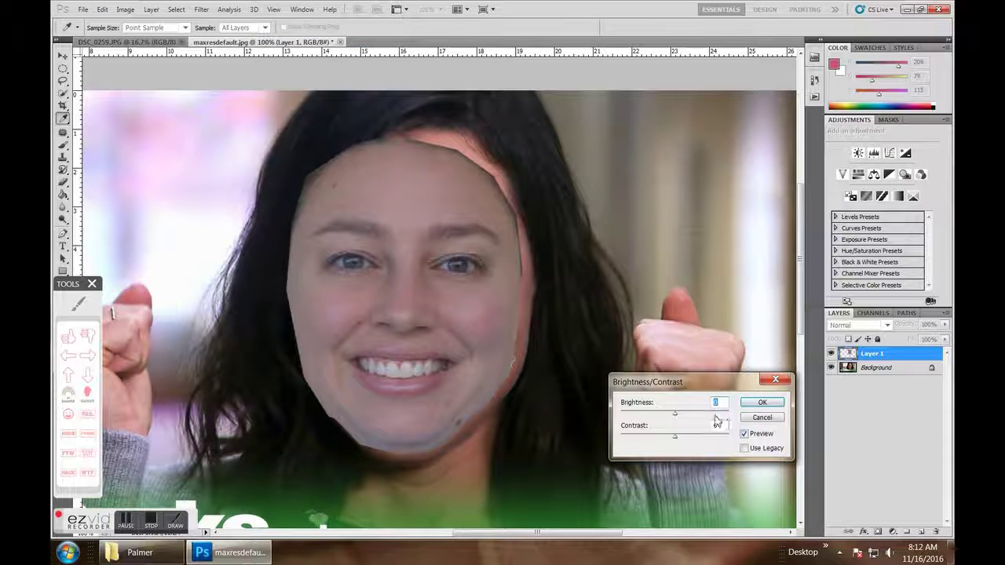
pyautogui.click(698, 414)
pyautogui.moveTo(693, 416); pyautogui.dragTo(702, 438)
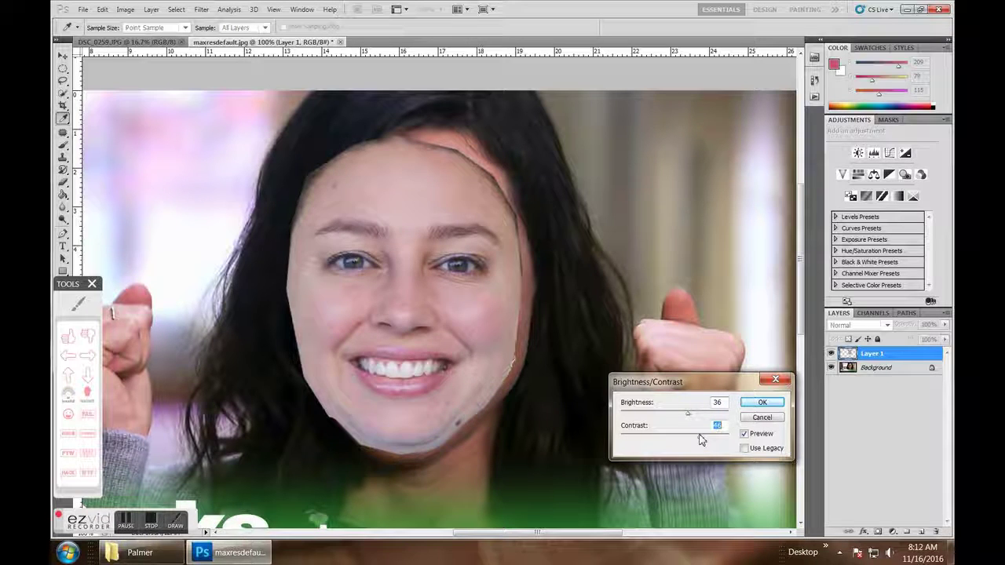
pyautogui.click(746, 434)
pyautogui.click(746, 434)
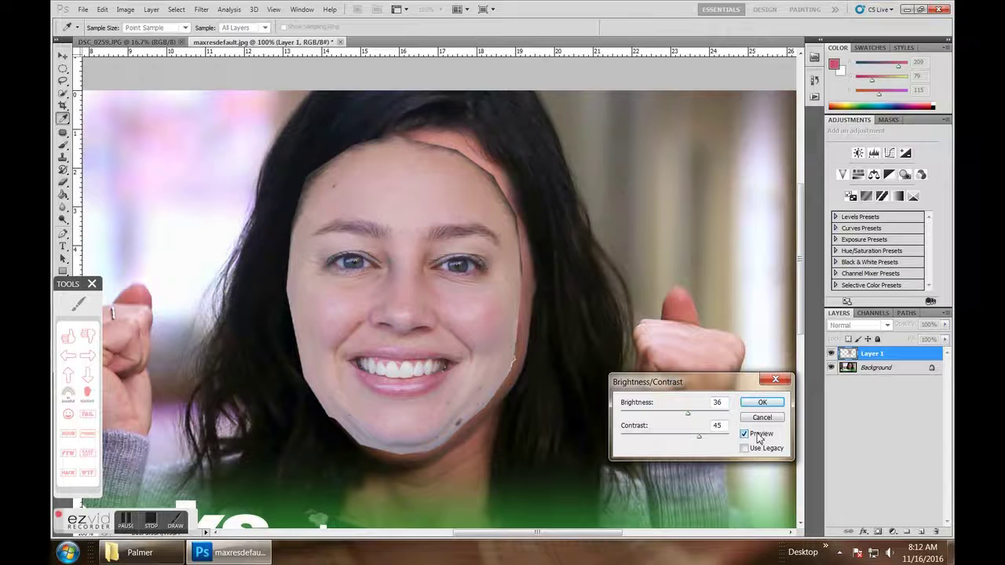
pyautogui.click(776, 380)
# - Apply Hue/Saturation to the face with Saturation +23 and Hue reset to 0
pyautogui.click(124, 10)
pyautogui.moveTo(131, 41)
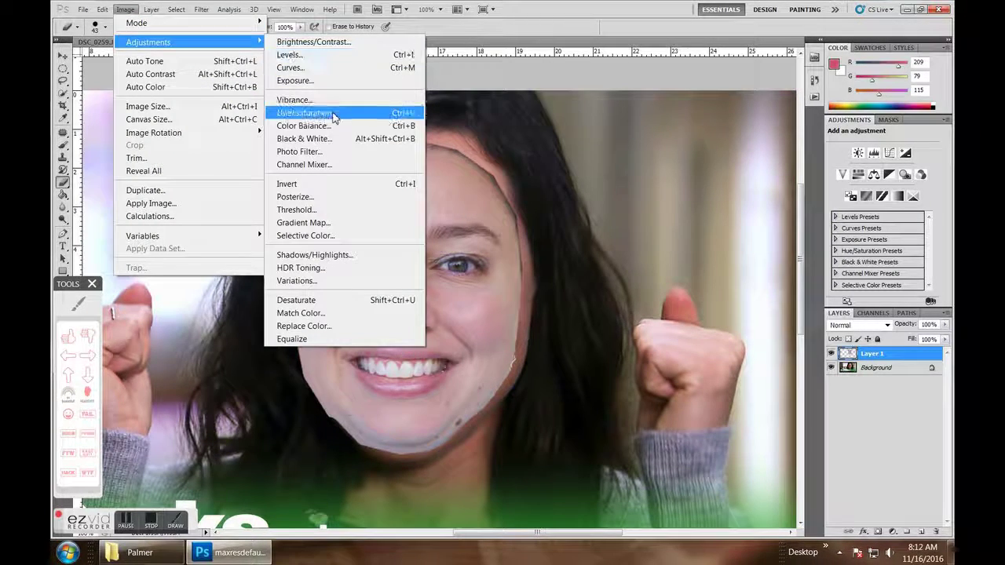
pyautogui.click(333, 117)
pyautogui.moveTo(590, 284); pyautogui.dragTo(582, 312)
pyautogui.moveTo(591, 251); pyautogui.dragTo(594, 252)
pyautogui.write('0')
pyautogui.click(691, 341)
pyautogui.click(691, 341)
pyautogui.click(692, 194)
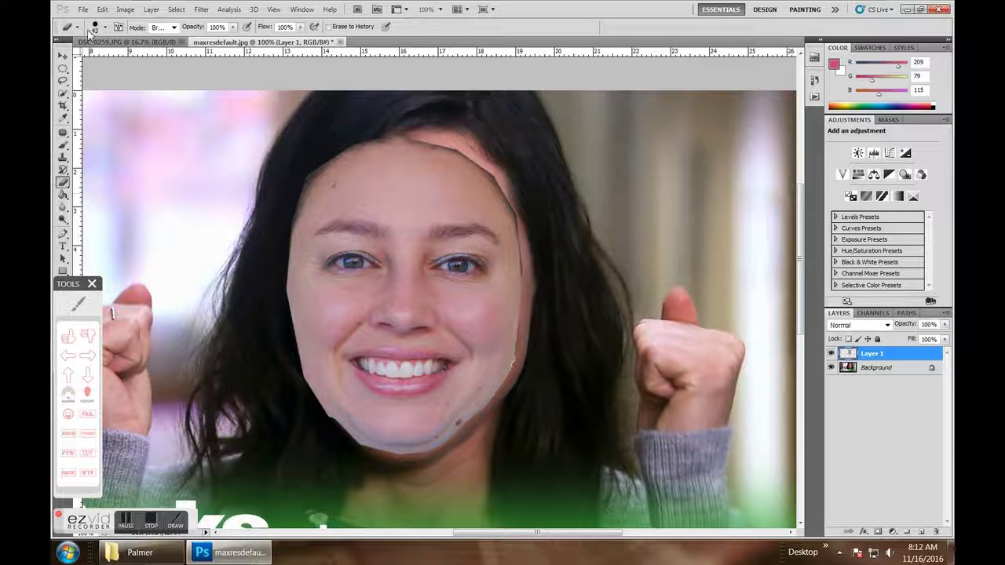
# - Apply Color Balance to the face midtones with Cyan-Red +26 and Yellow-Blue -36
pyautogui.click(125, 9)
pyautogui.moveTo(142, 42)
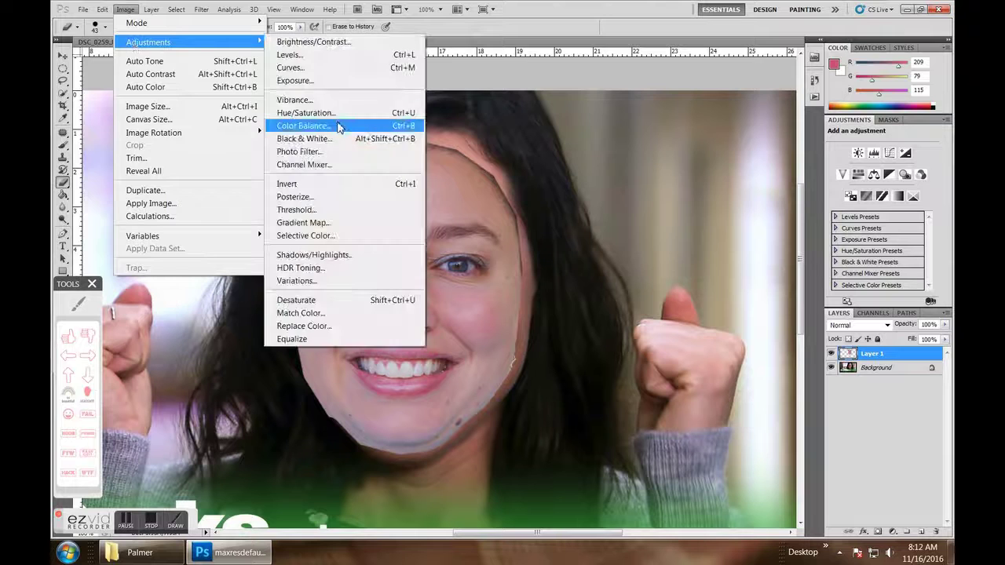
pyautogui.click(334, 126)
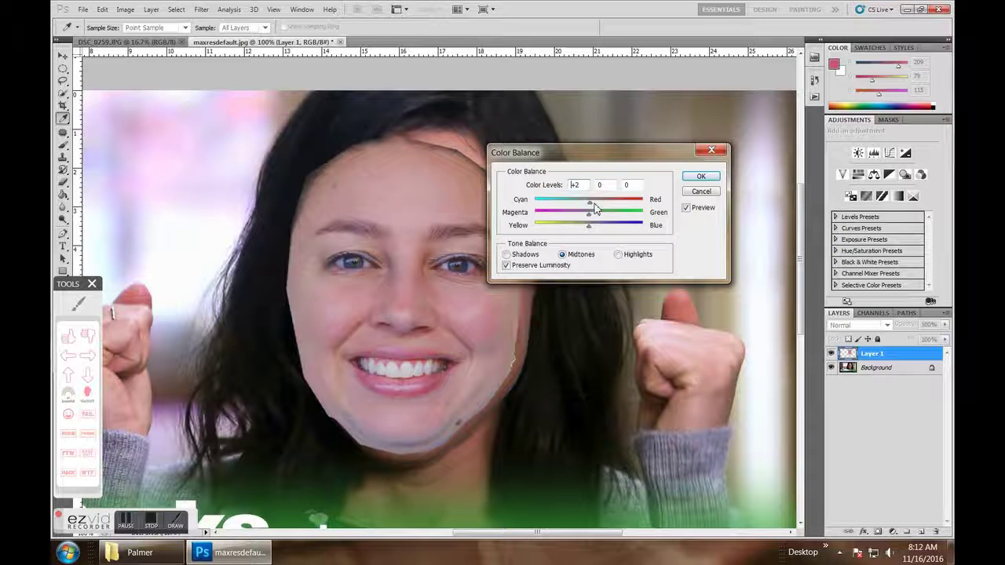
pyautogui.moveTo(598, 203); pyautogui.dragTo(602, 205)
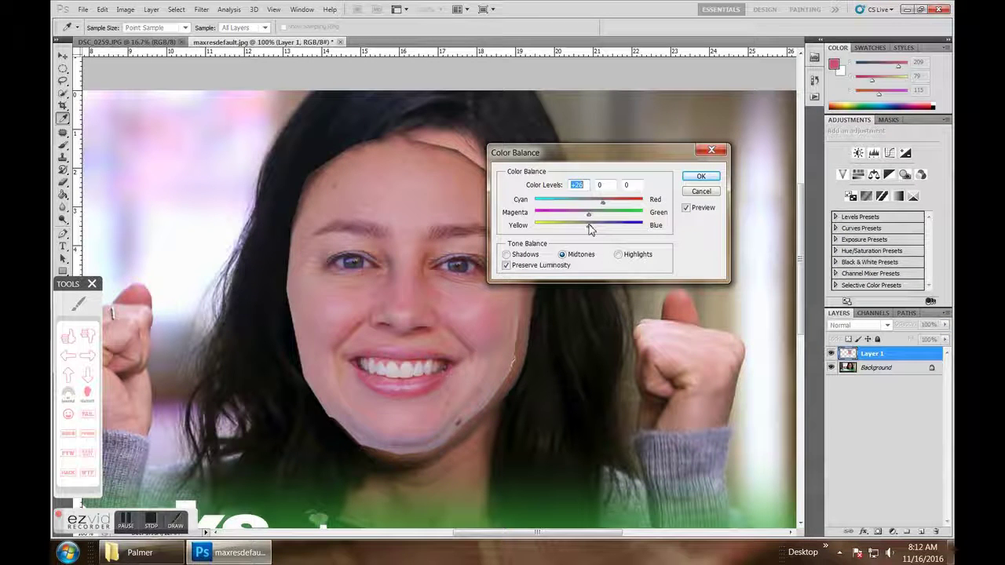
pyautogui.moveTo(589, 229); pyautogui.dragTo(575, 228)
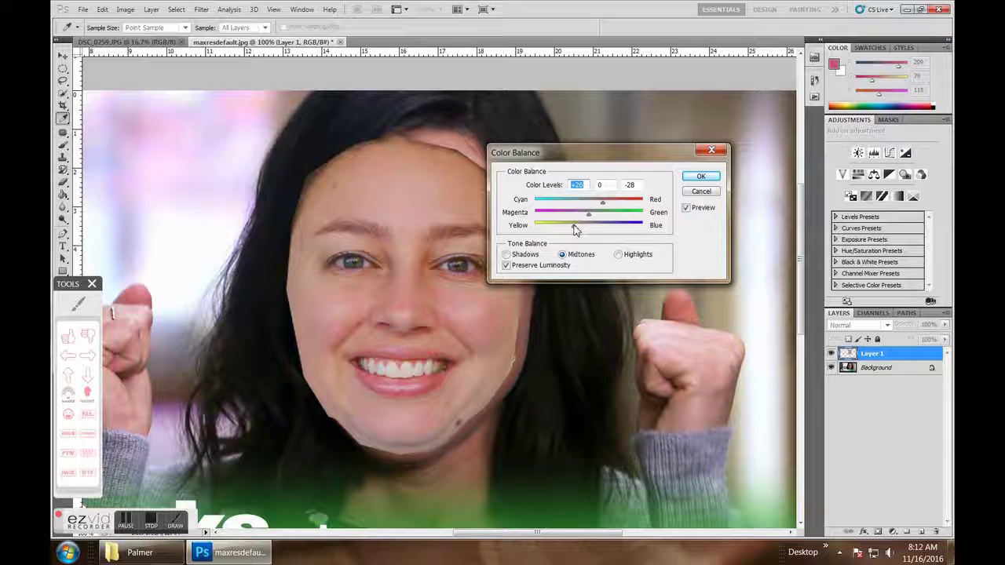
pyautogui.click(571, 226)
pyautogui.click(687, 208)
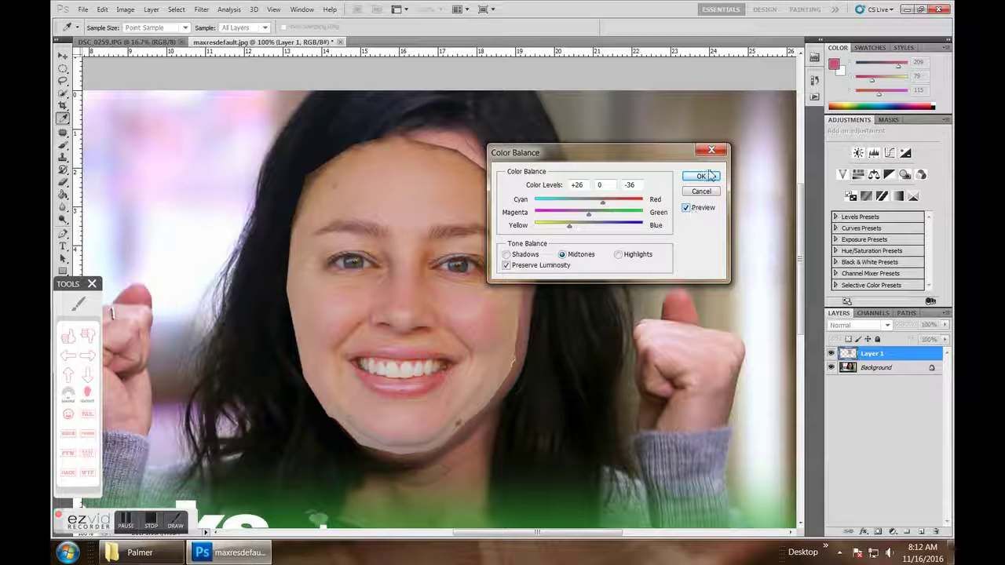
pyautogui.click(702, 176)
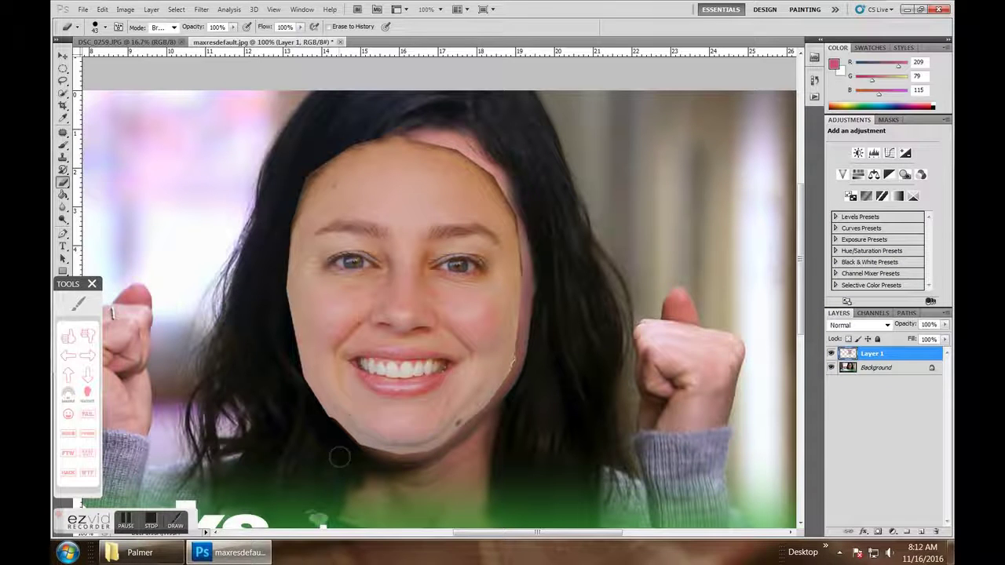
# - Drop Layer 1 to 68% opacity, erase the face's upper-left edge along the hairline, then restore 100%
pyautogui.click(944, 326)
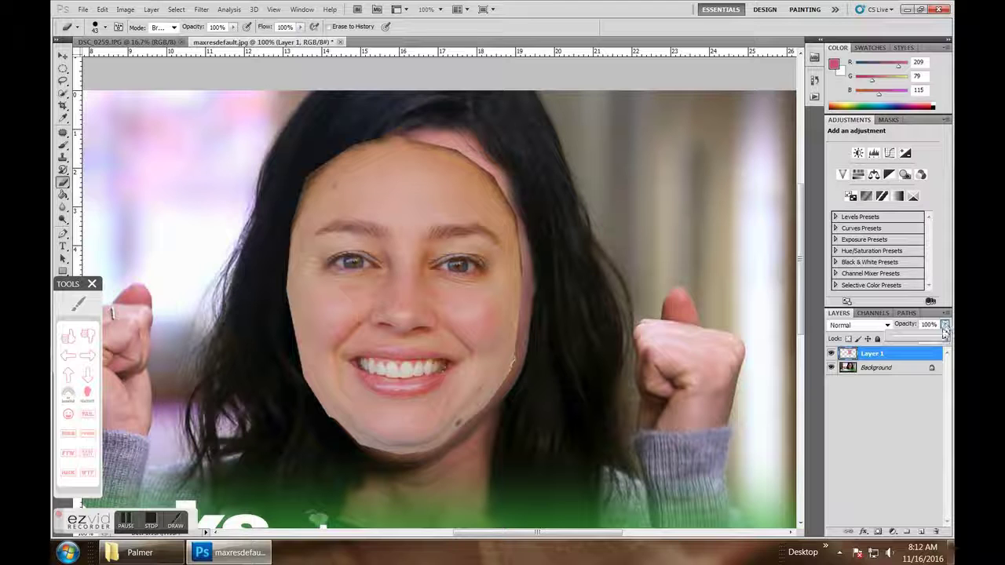
pyautogui.moveTo(945, 337); pyautogui.dragTo(926, 336)
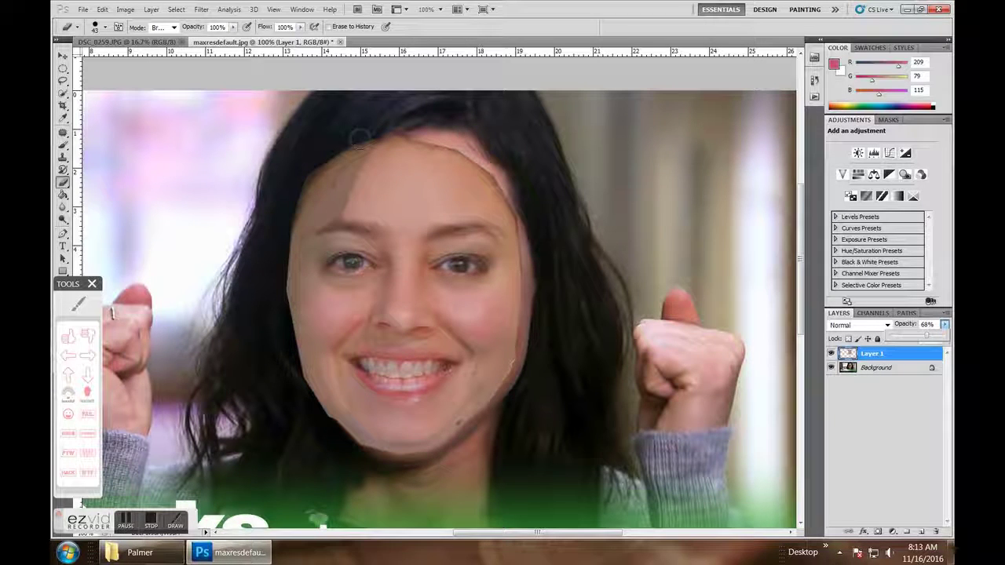
pyautogui.rightClick(64, 183)
pyautogui.click(118, 178)
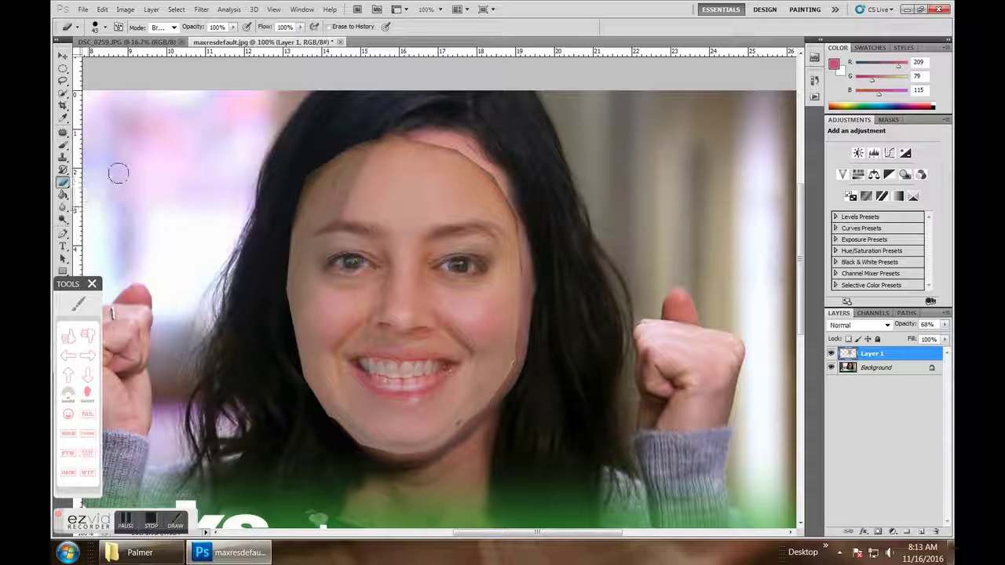
pyautogui.moveTo(360, 137)
pyautogui.mouseDown()
pyautogui.moveTo(311, 253)
pyautogui.moveTo(278, 293)
pyautogui.moveTo(314, 167)
pyautogui.moveTo(324, 250)
pyautogui.mouseUp()
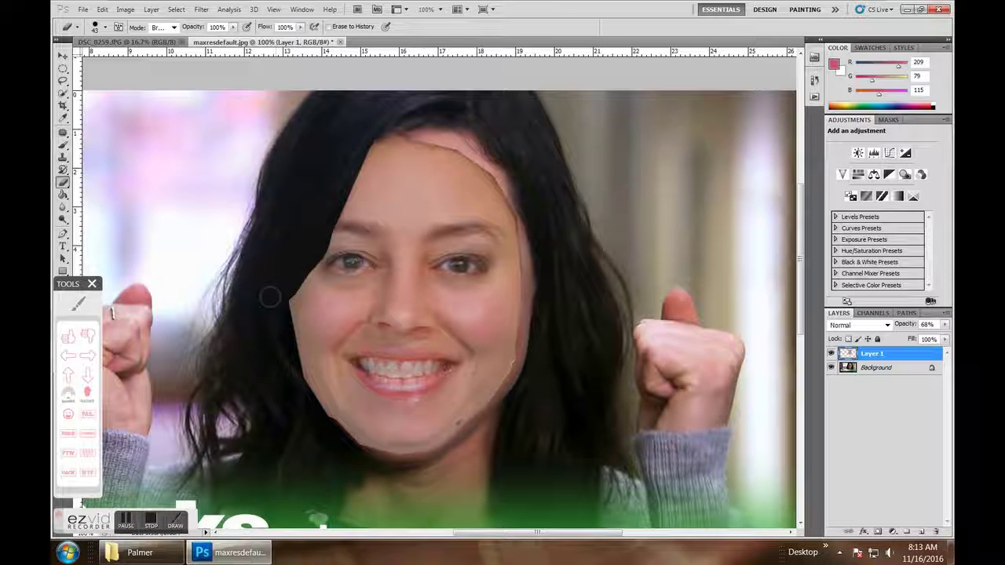
pyautogui.moveTo(270, 296)
pyautogui.mouseDown()
pyautogui.moveTo(288, 297)
pyautogui.moveTo(278, 314)
pyautogui.mouseUp()
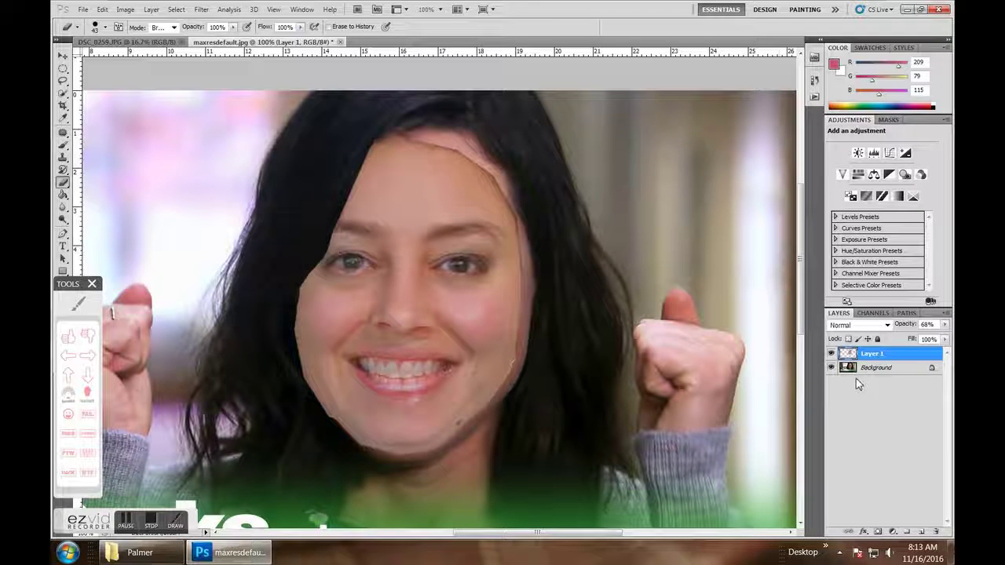
pyautogui.click(946, 328)
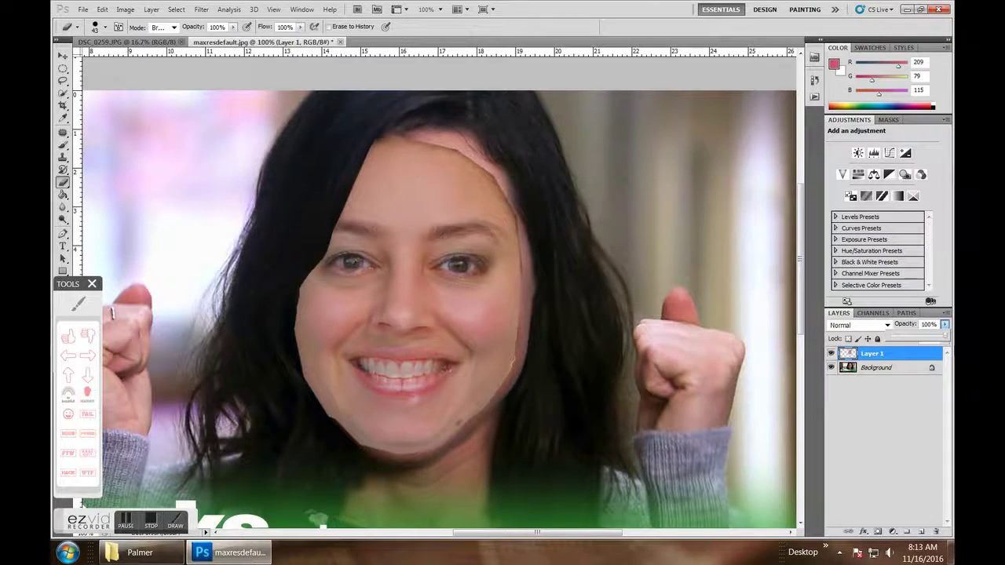
pyautogui.moveTo(930, 336); pyautogui.dragTo(945, 336)
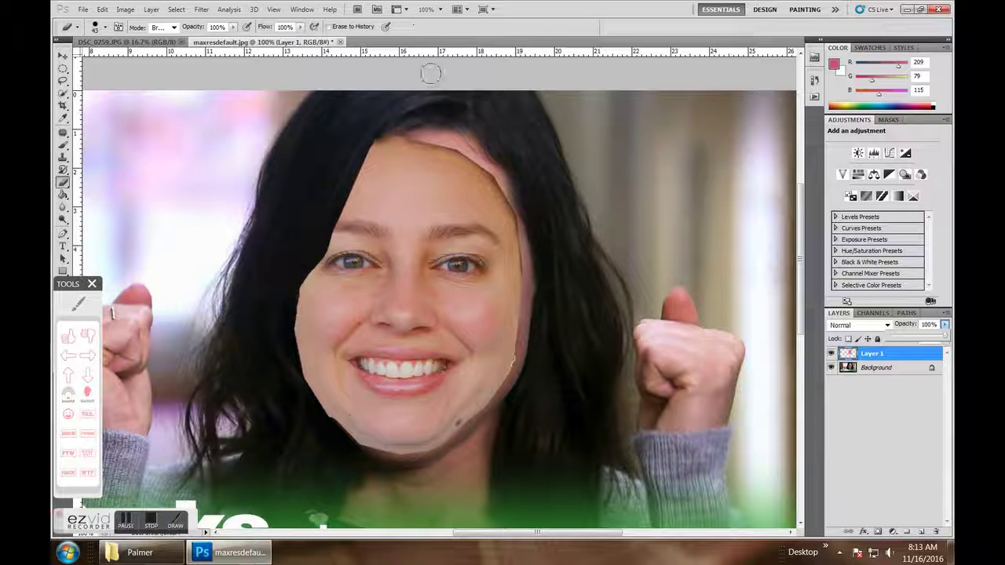
pyautogui.click(102, 9)
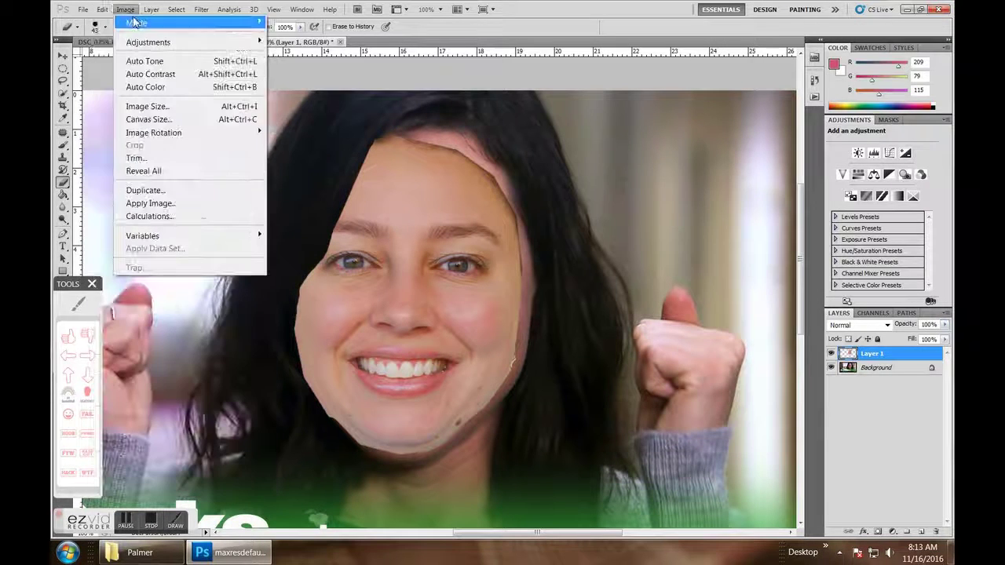
# - Start a Puppet Warp on the face layer, pinning and stretching its top and chin
pyautogui.click(119, 9)
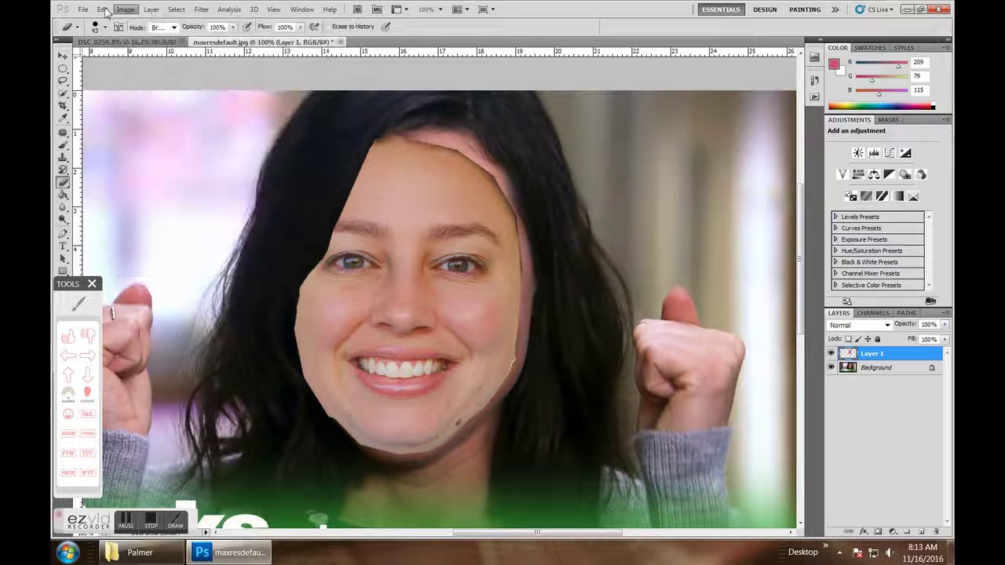
pyautogui.click(102, 10)
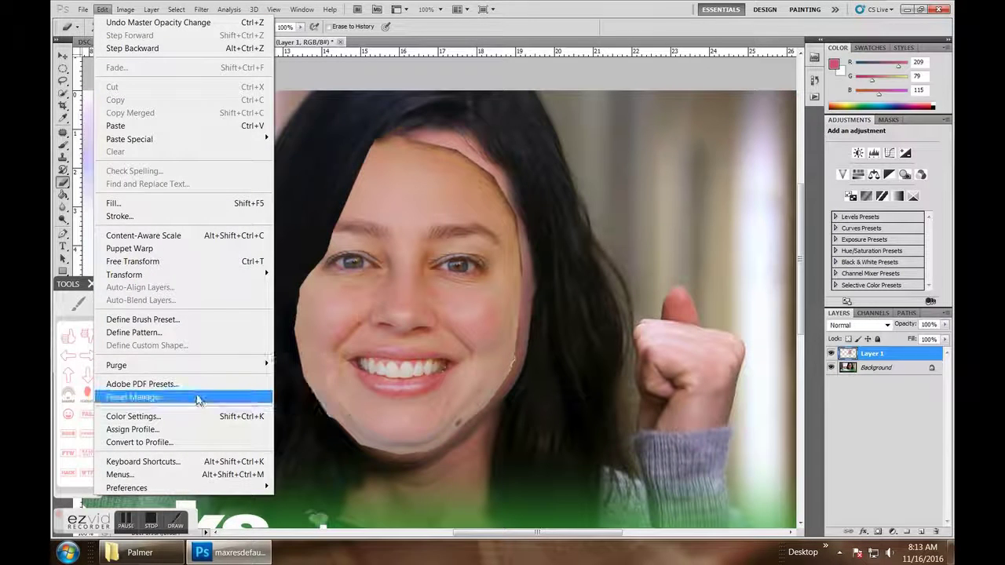
pyautogui.click(172, 249)
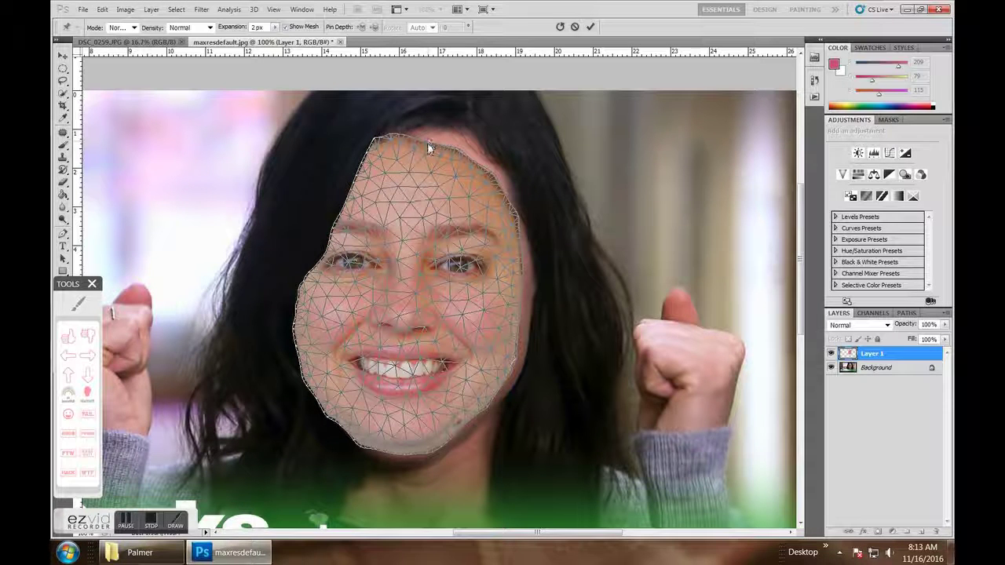
pyautogui.click(431, 143)
pyautogui.moveTo(434, 142); pyautogui.dragTo(437, 133)
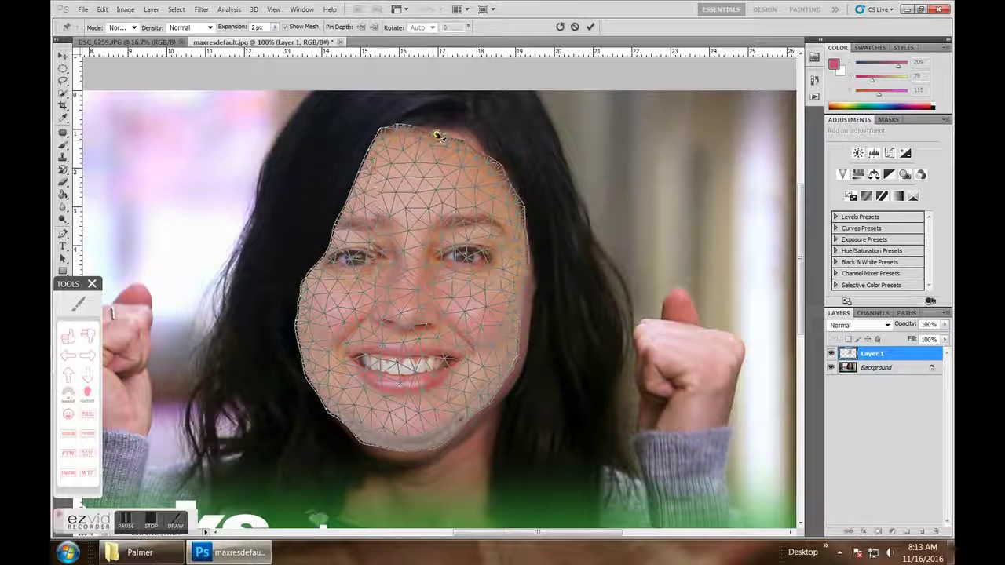
pyautogui.click(353, 421)
pyautogui.moveTo(351, 428); pyautogui.dragTo(346, 430)
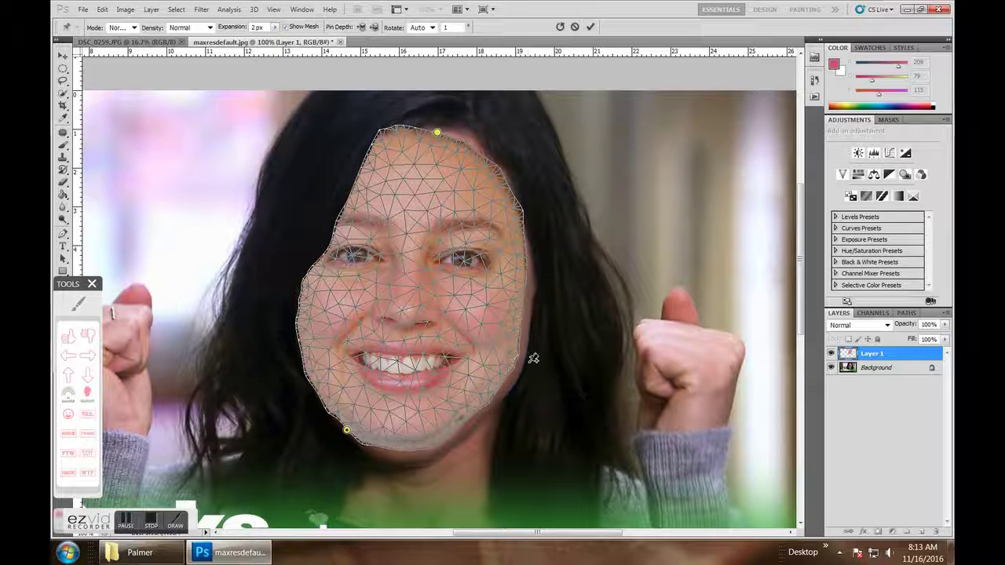
# - Pin the face's right edge and forehead, undoing a misplaced forehead pin
pyautogui.moveTo(523, 357); pyautogui.dragTo(527, 364)
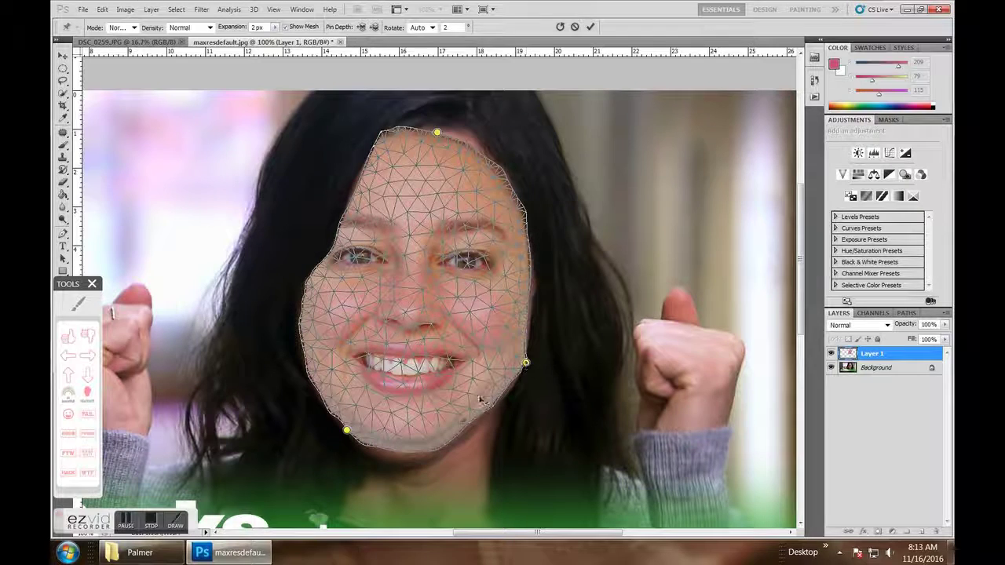
pyautogui.click(524, 363)
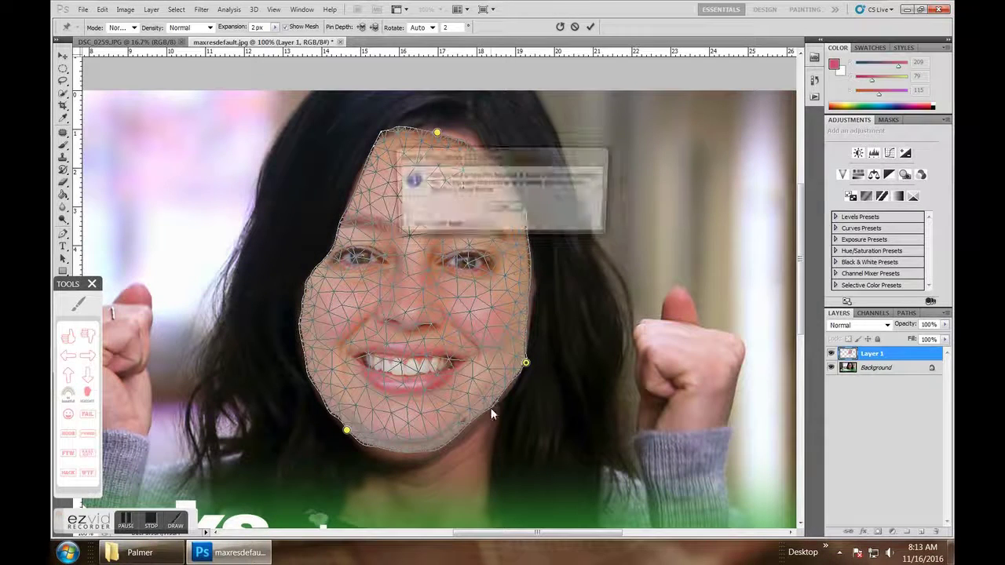
pyautogui.click(503, 208)
pyautogui.click(492, 210)
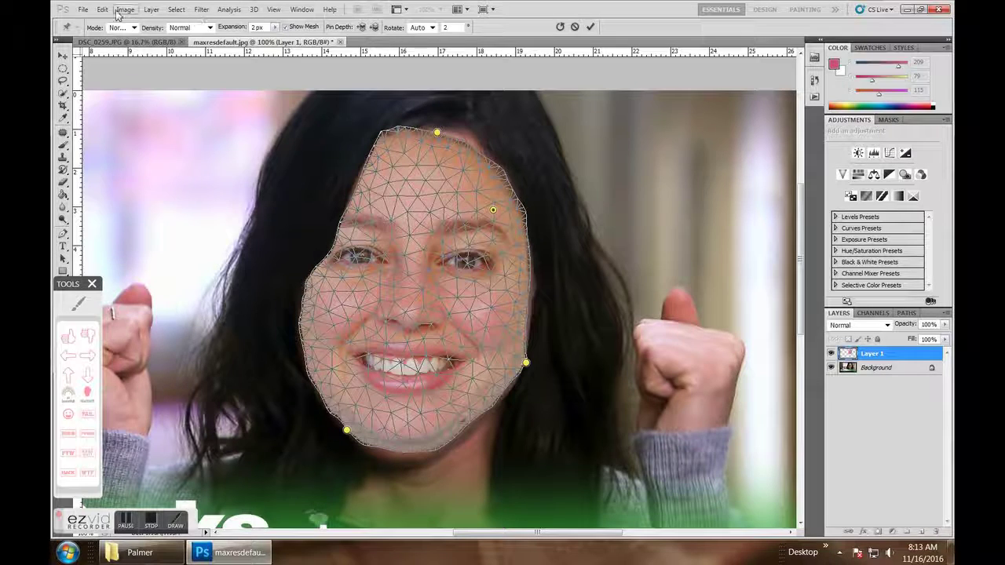
pyautogui.click(103, 9)
pyautogui.click(112, 24)
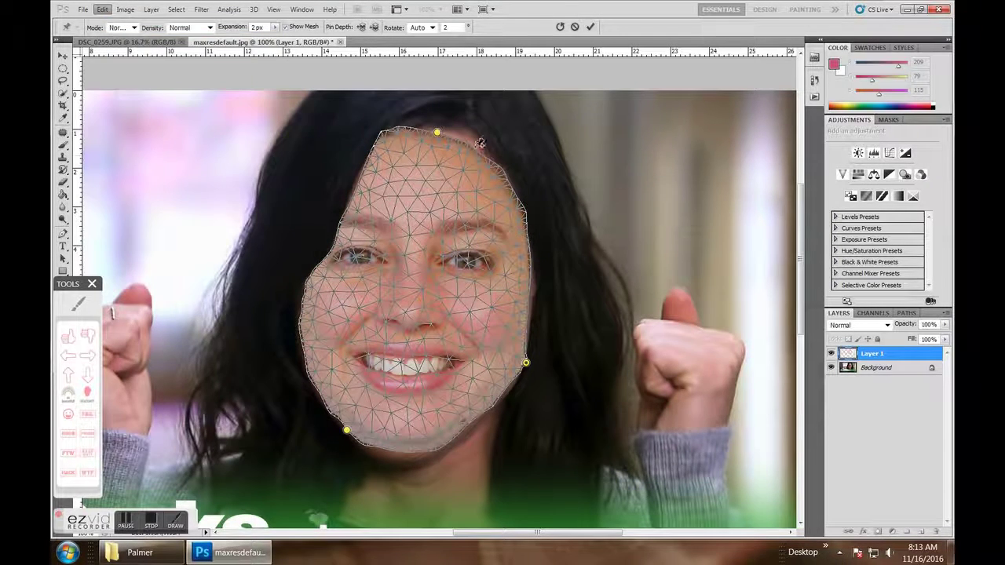
pyautogui.click(467, 139)
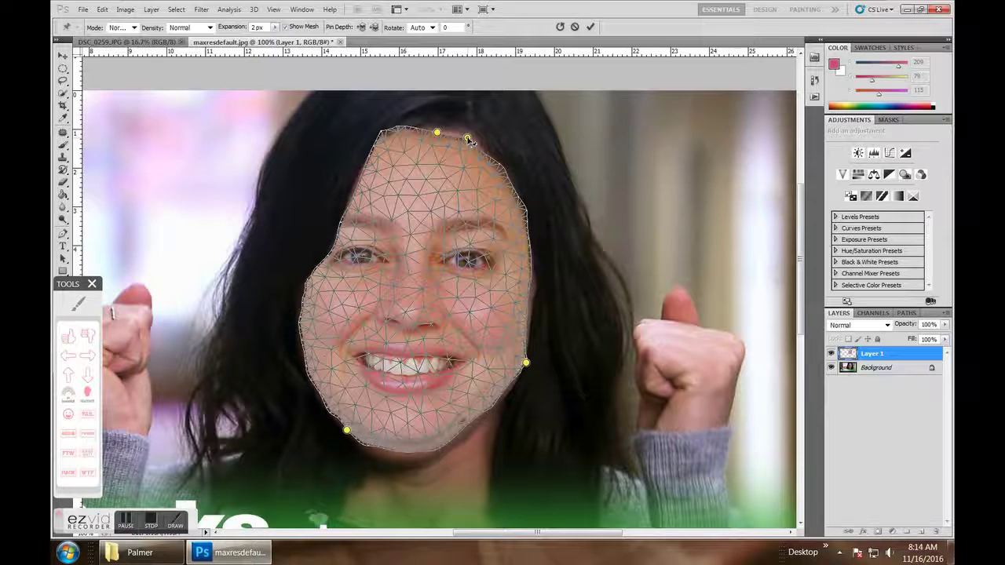
pyautogui.moveTo(469, 139); pyautogui.dragTo(456, 131)
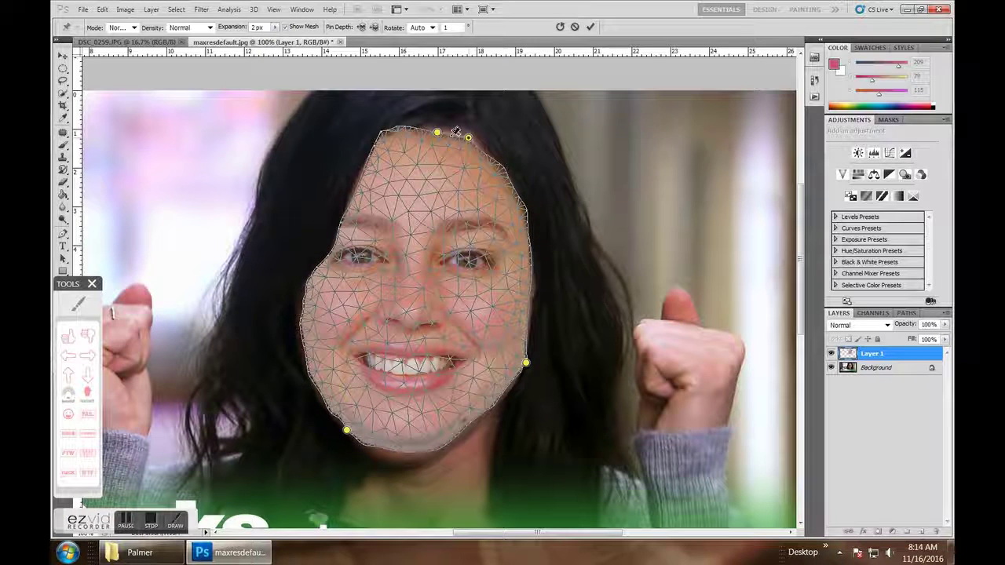
# - Add forehead, chin and right-cheek pins, lengthen the chin, widen the cheek, and commit the warp
pyautogui.click(453, 130)
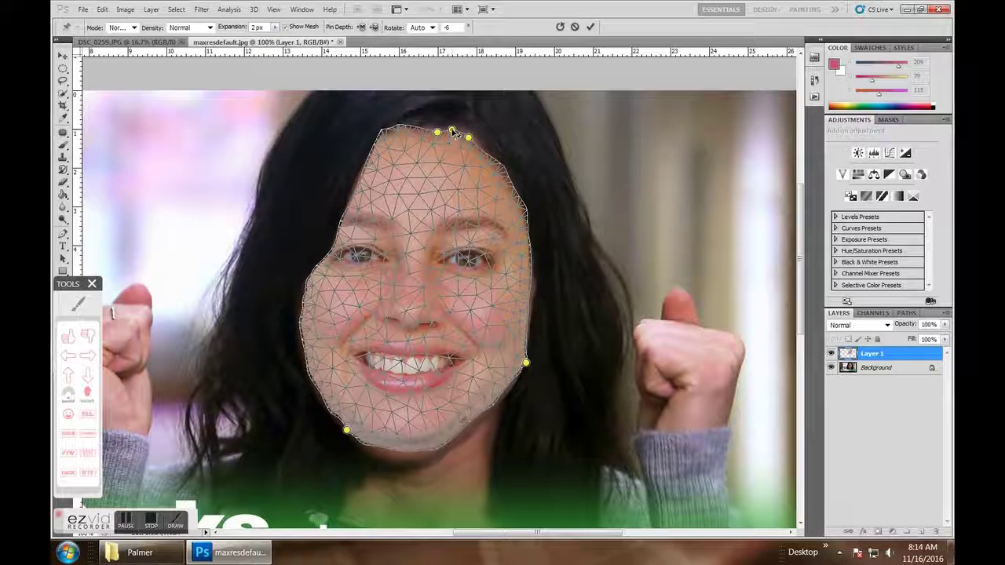
pyautogui.click(389, 454)
pyautogui.moveTo(388, 454); pyautogui.dragTo(389, 463)
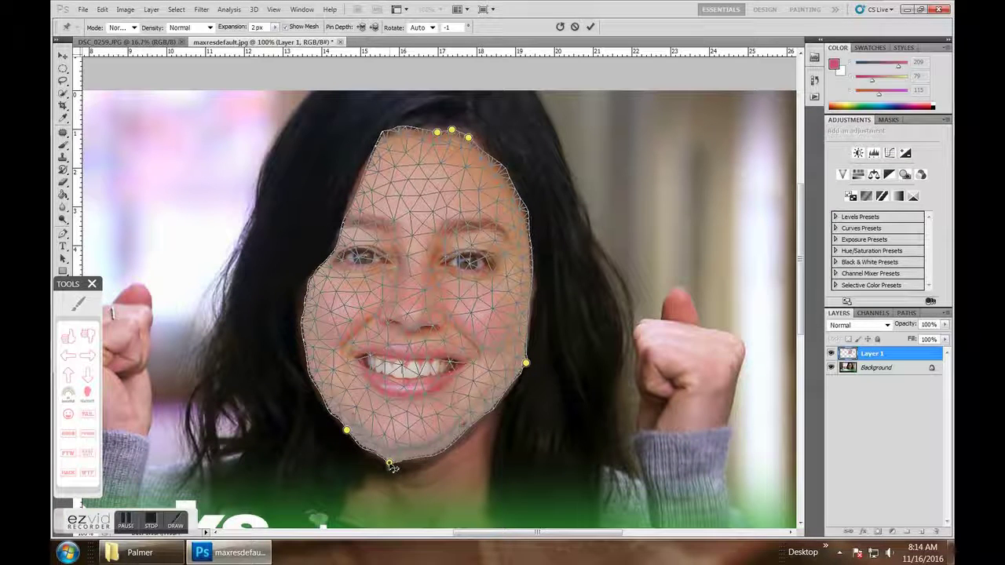
pyautogui.click(423, 463)
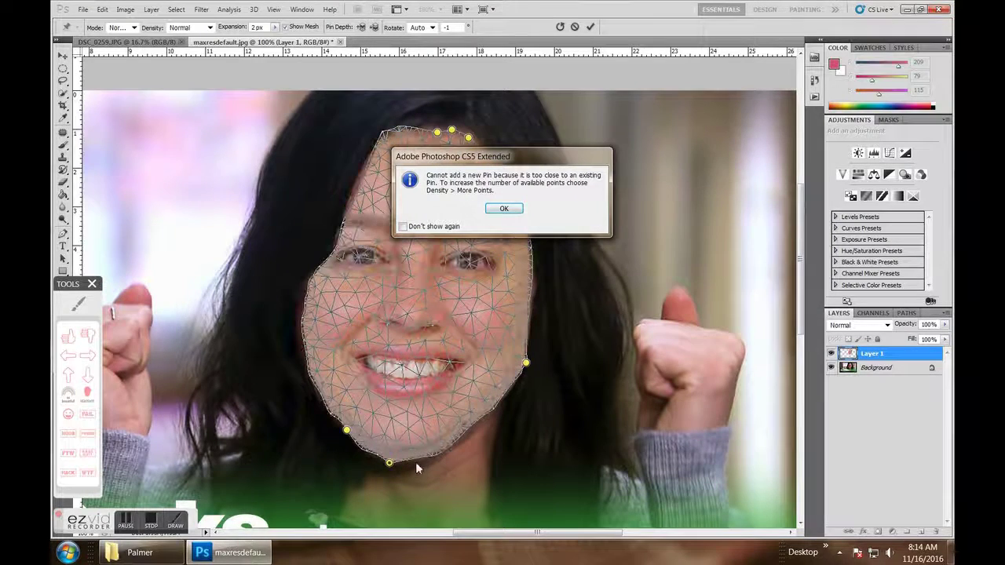
pyautogui.click(503, 208)
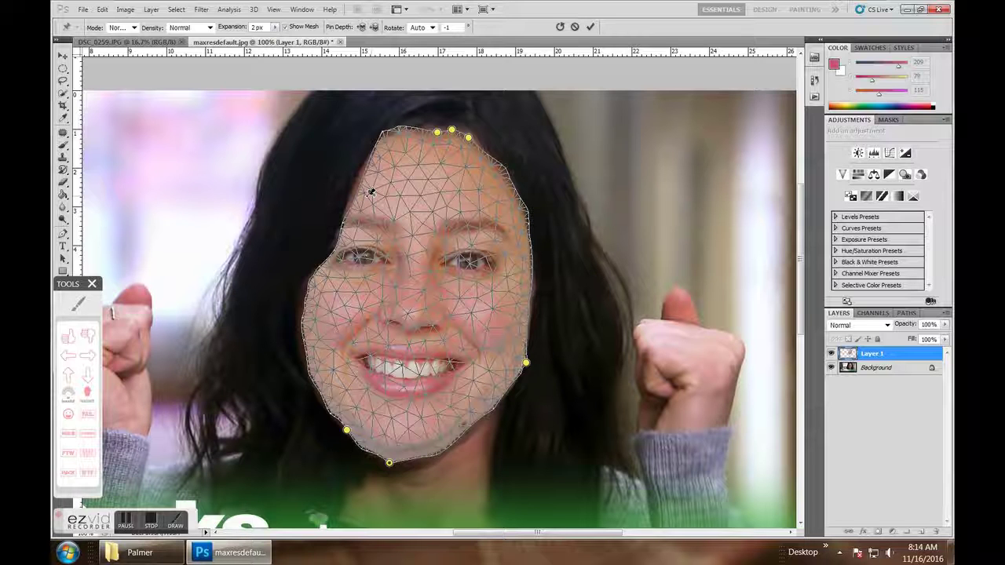
pyautogui.moveTo(362, 187); pyautogui.dragTo(355, 184)
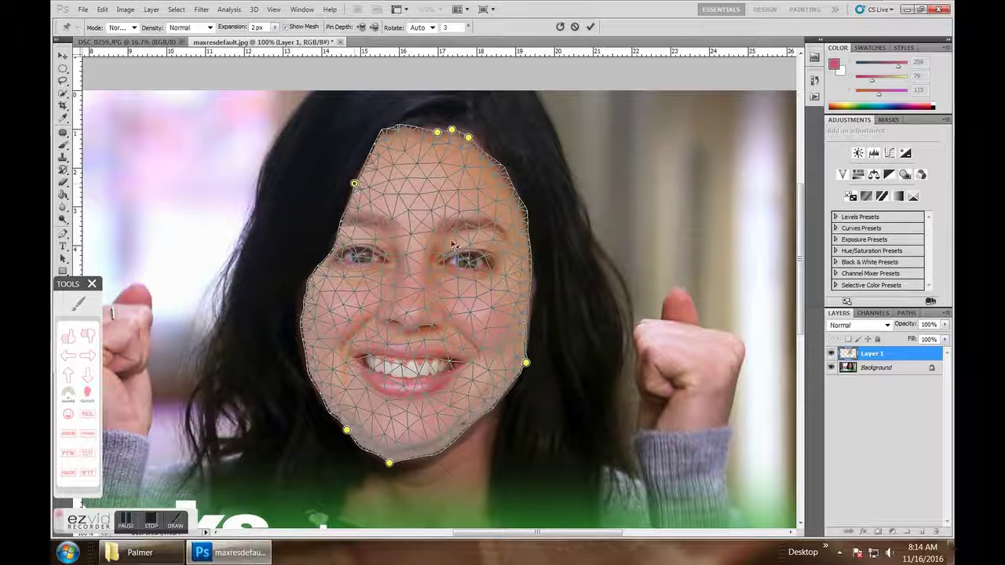
pyautogui.click(530, 294)
pyautogui.moveTo(535, 292); pyautogui.dragTo(537, 293)
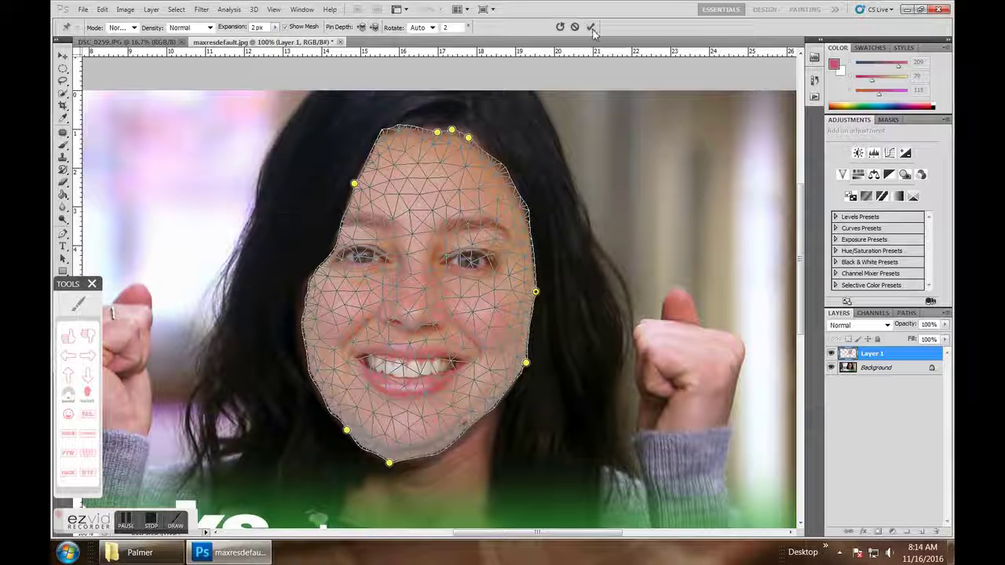
pyautogui.click(591, 27)
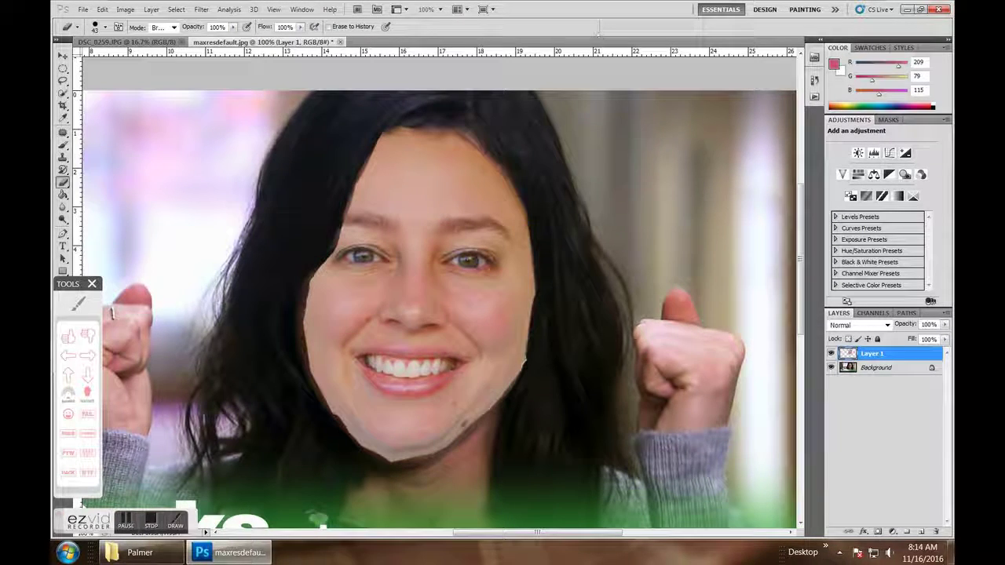
pyautogui.click(102, 10)
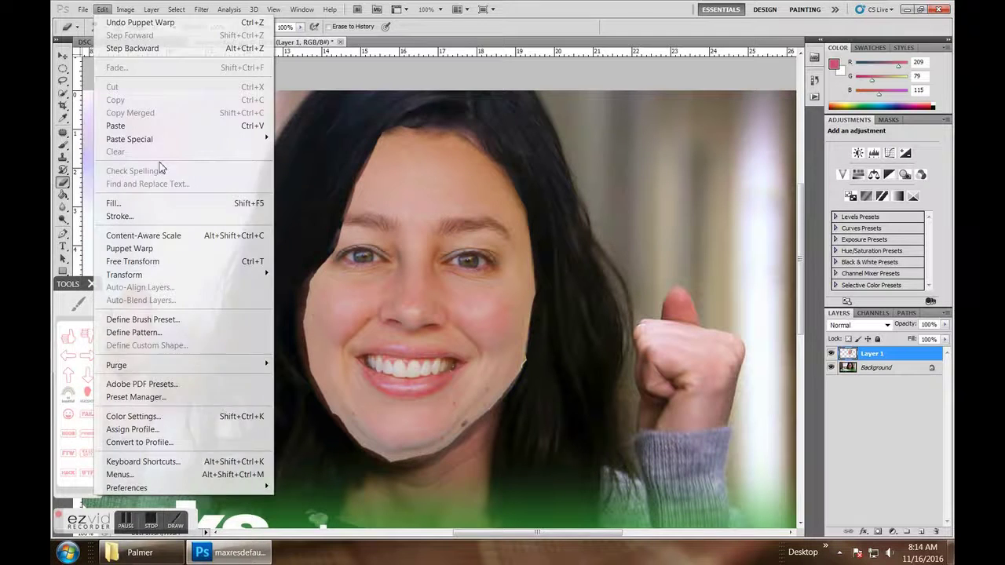
pyautogui.click(177, 249)
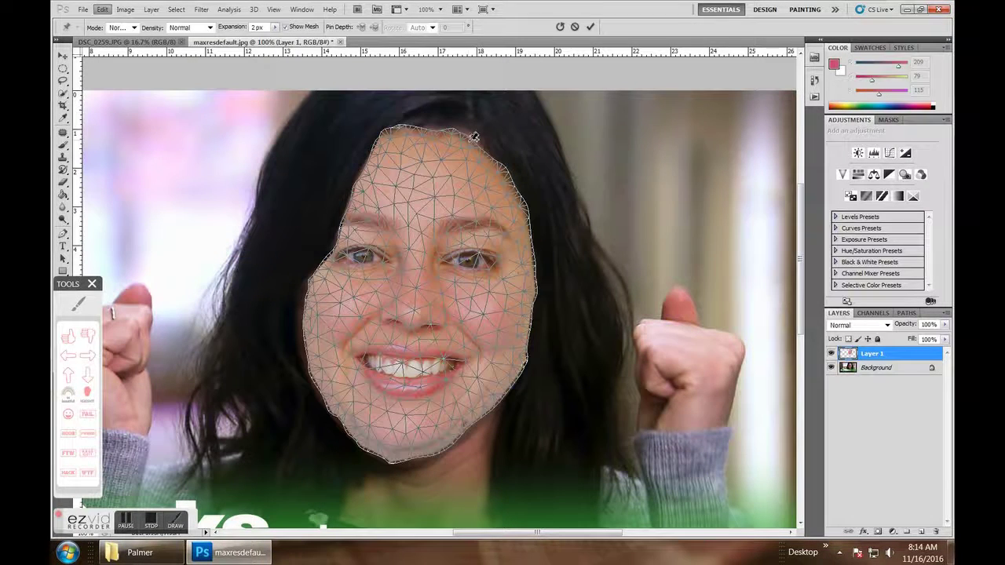
pyautogui.click(470, 137)
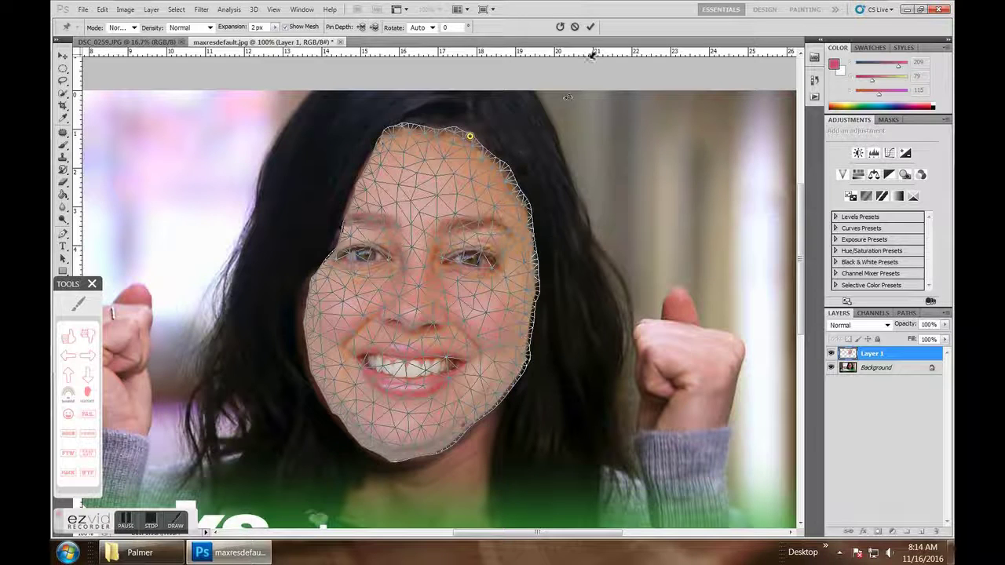
pyautogui.click(590, 26)
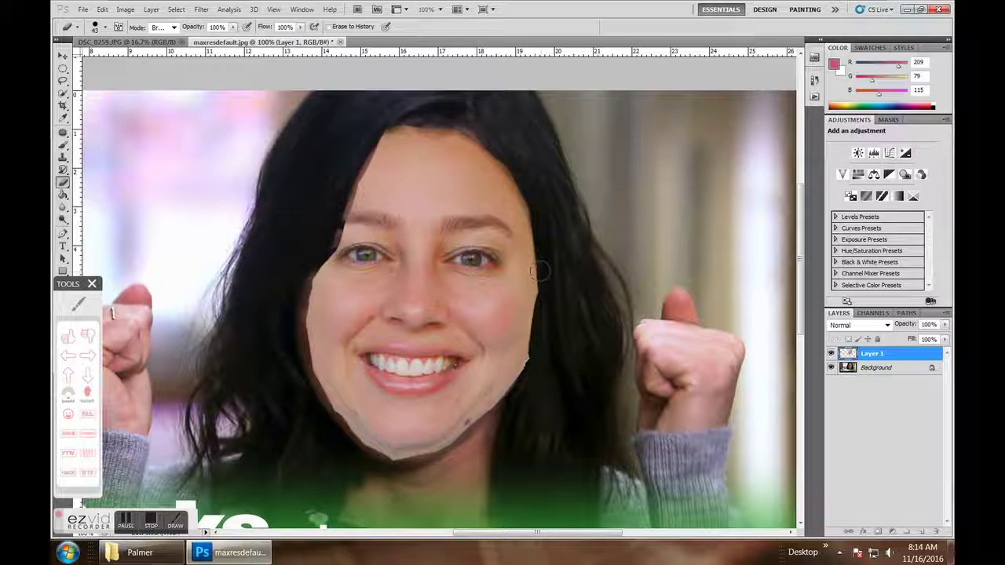
# - Nudge the face layer slightly left, then undo the move
pyautogui.click(63, 57)
pyautogui.moveTo(350, 319); pyautogui.dragTo(345, 321)
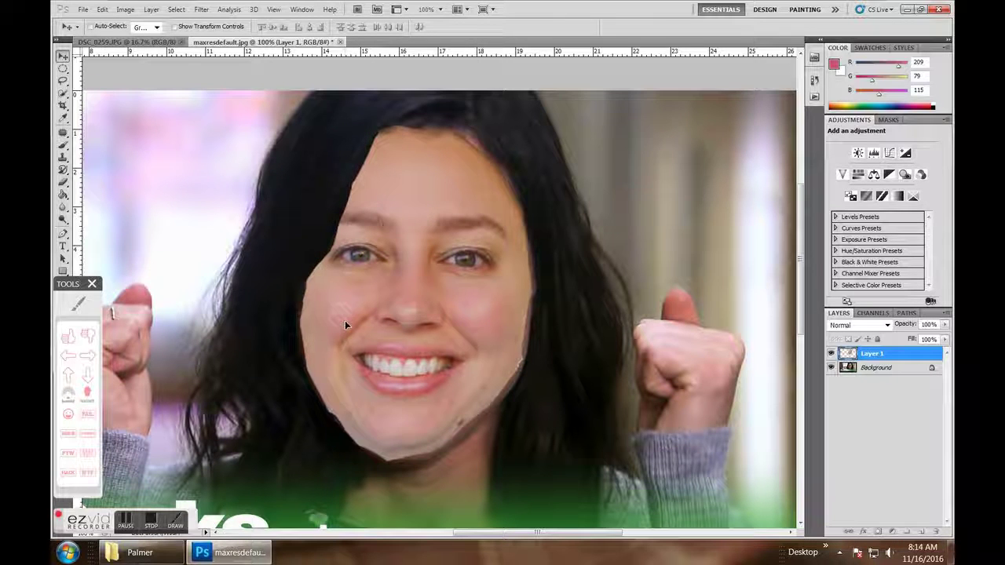
pyautogui.click(63, 182)
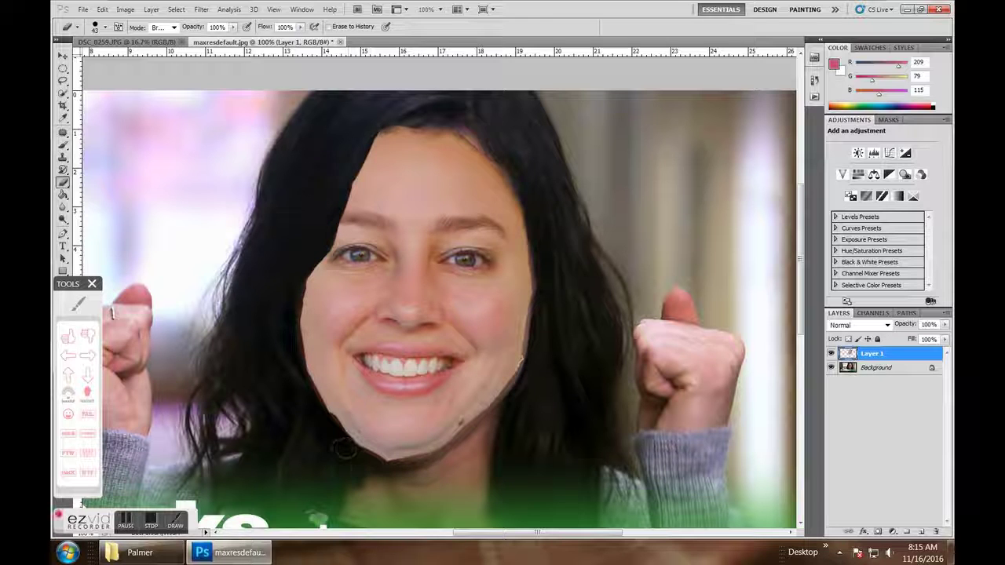
pyautogui.click(102, 9)
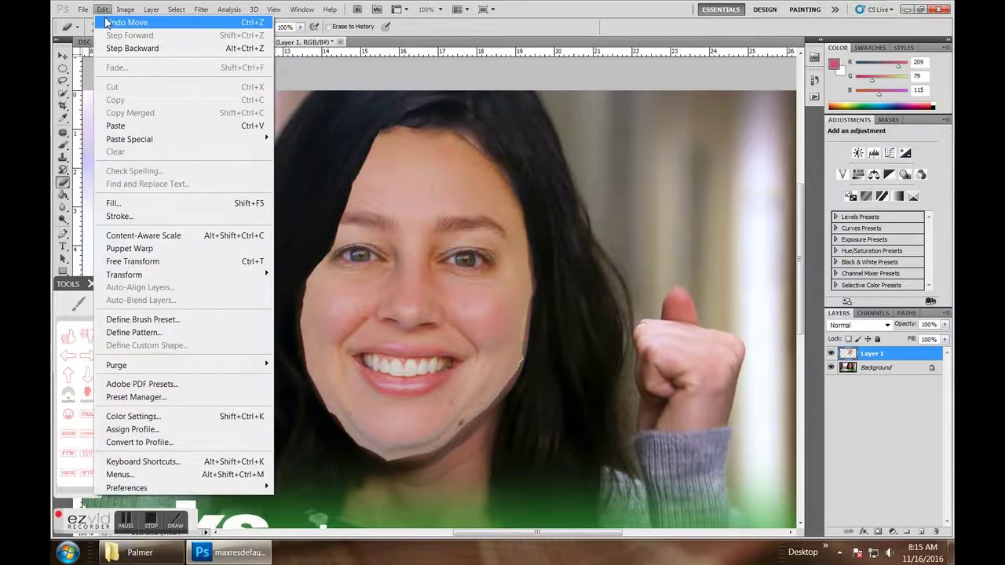
pyautogui.click(106, 22)
# - Revert History to the Master Opacity Change state and start a fresh Puppet Warp
pyautogui.click(273, 9)
pyautogui.moveTo(301, 10)
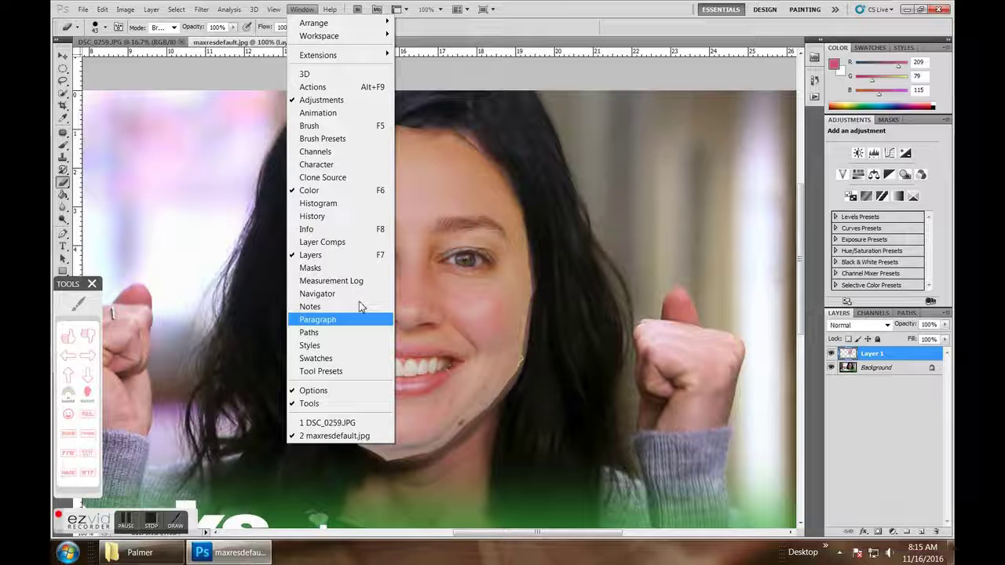
pyautogui.click(314, 216)
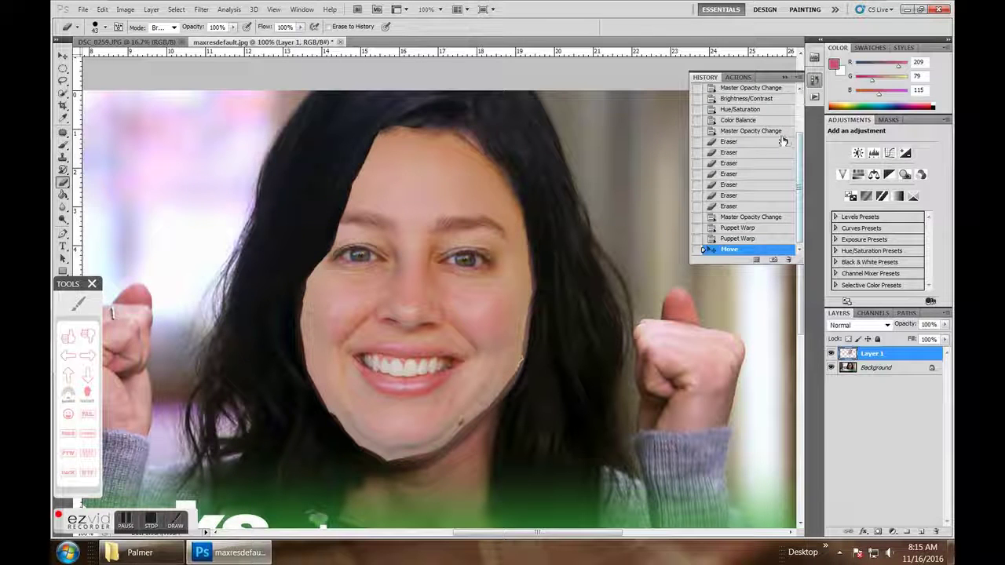
pyautogui.click(751, 217)
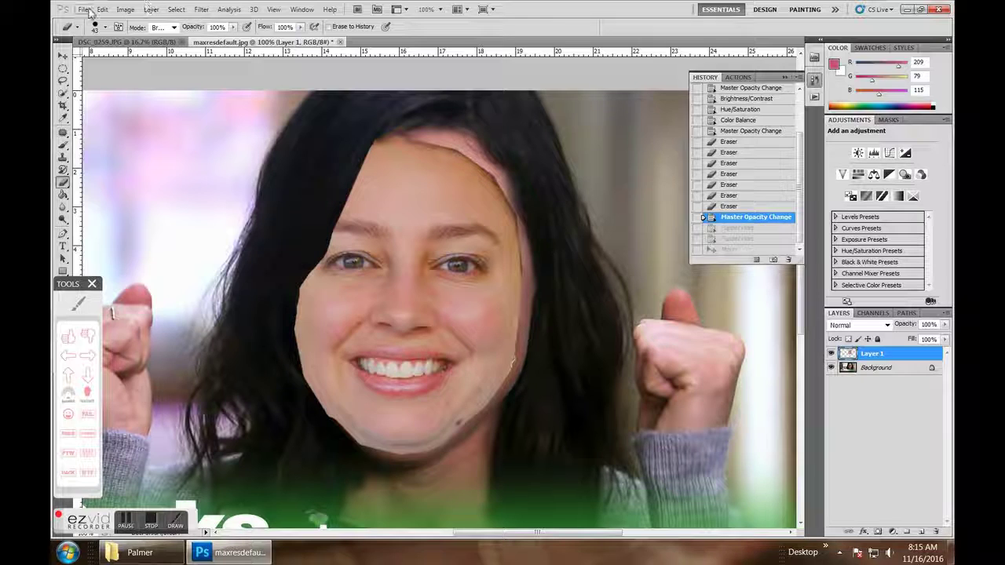
pyautogui.click(102, 10)
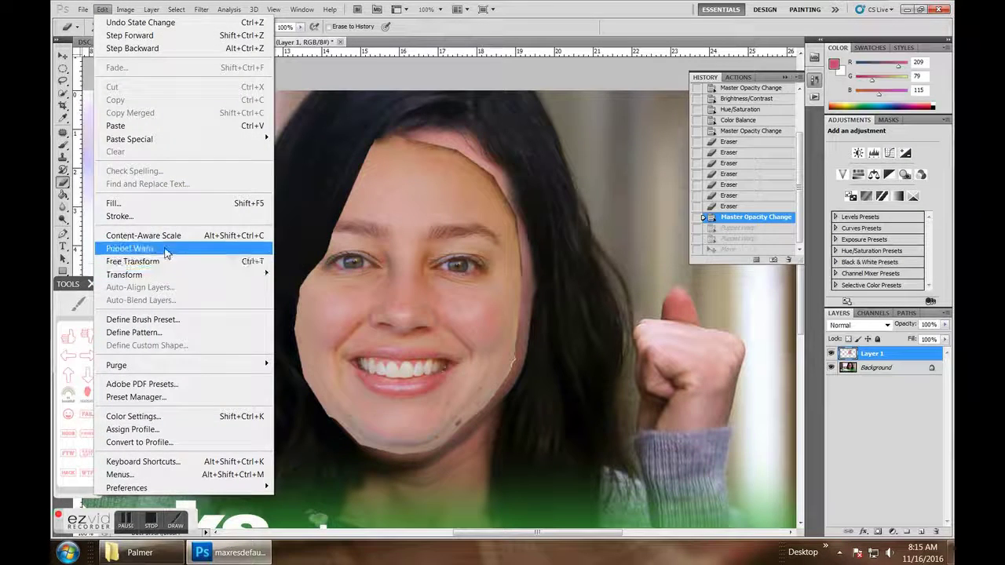
pyautogui.click(170, 249)
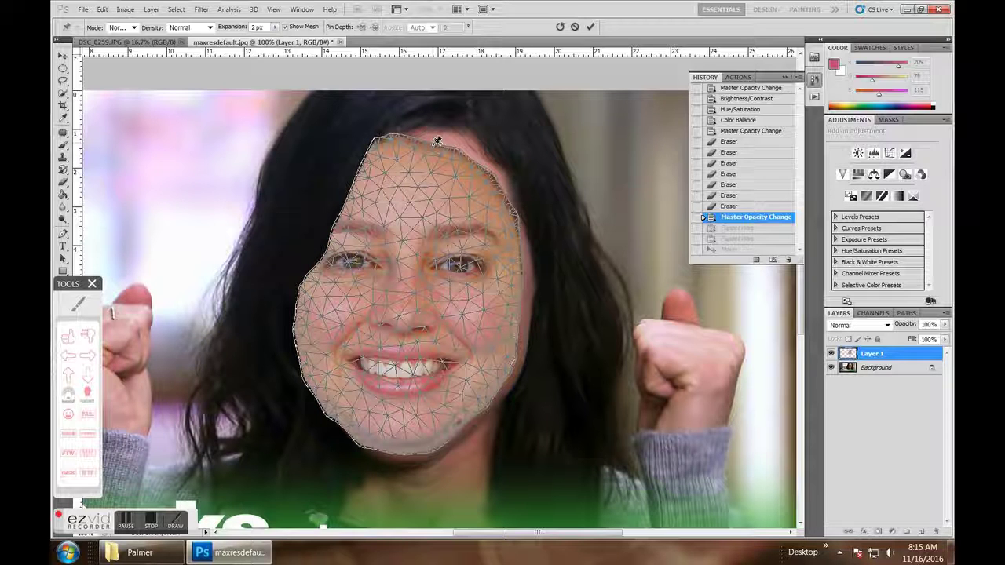
# - Pin and pull the forehead, lower-left jaw, top-right forehead, chin and upper-left forehead
pyautogui.moveTo(434, 141); pyautogui.dragTo(434, 139)
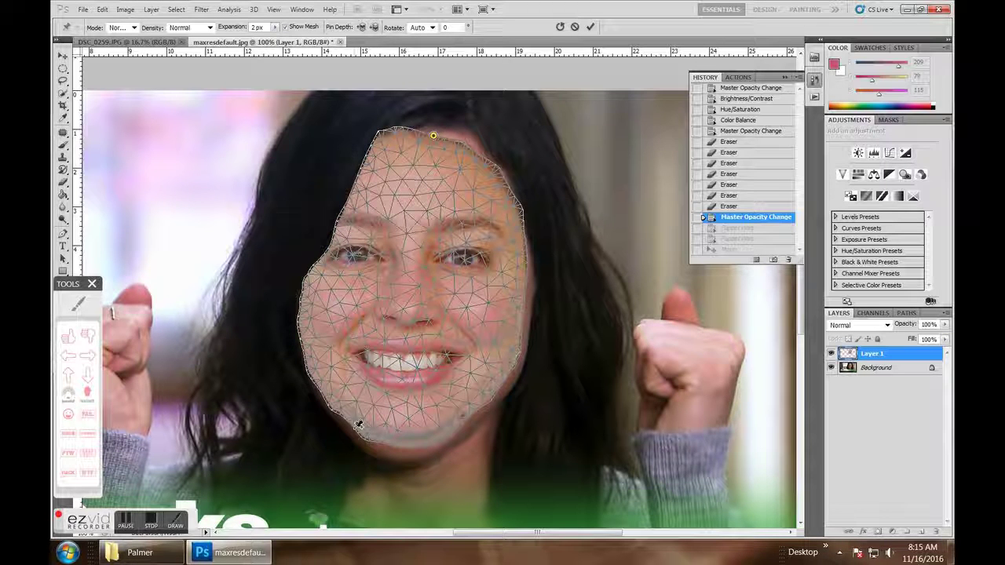
pyautogui.moveTo(358, 425); pyautogui.dragTo(349, 434)
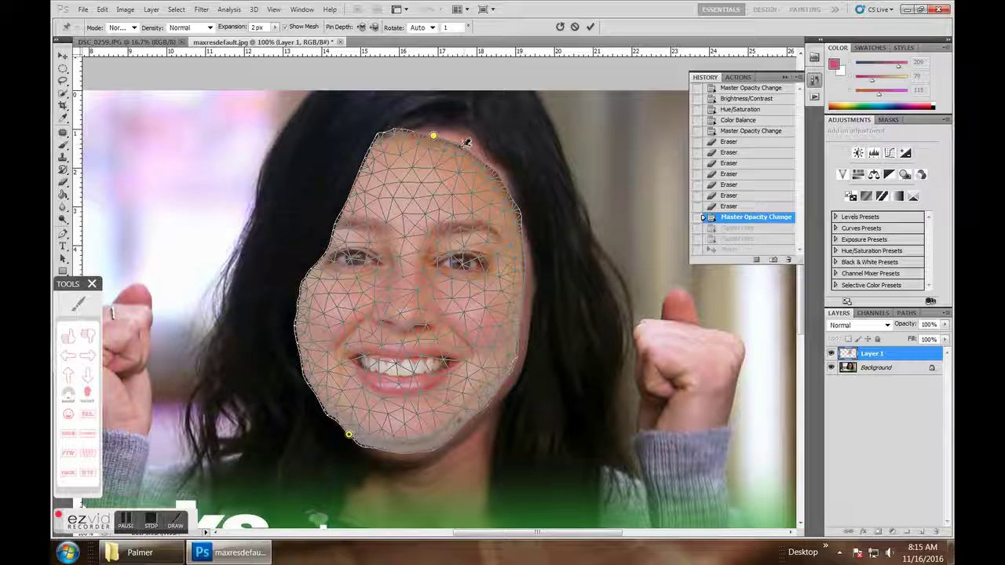
pyautogui.moveTo(465, 145); pyautogui.dragTo(473, 139)
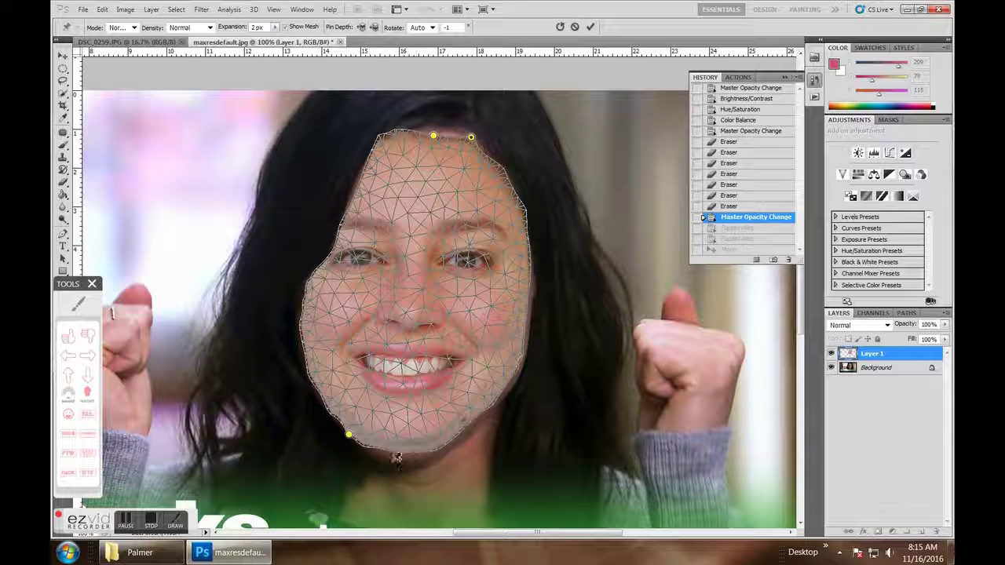
pyautogui.moveTo(393, 449); pyautogui.dragTo(390, 462)
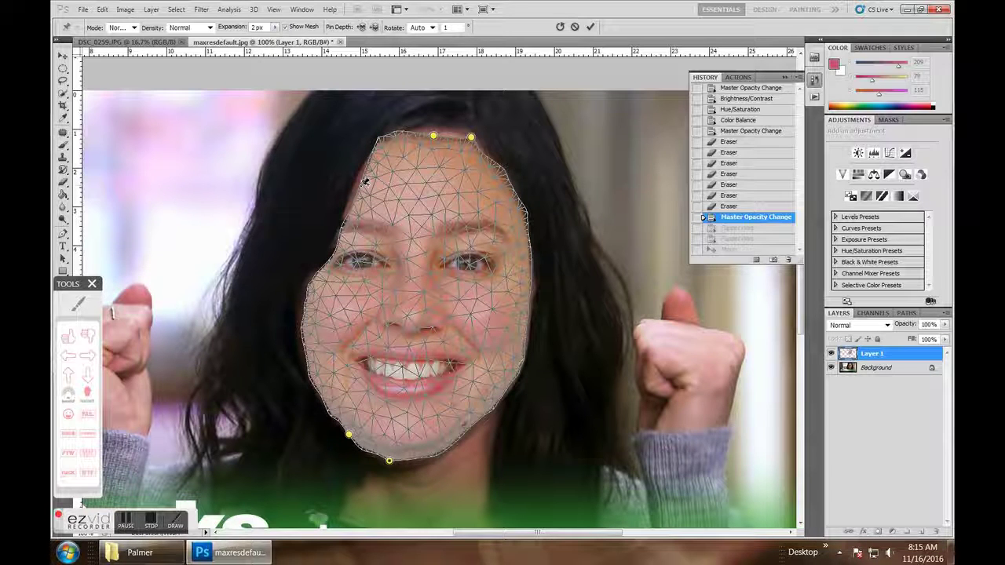
pyautogui.click(357, 185)
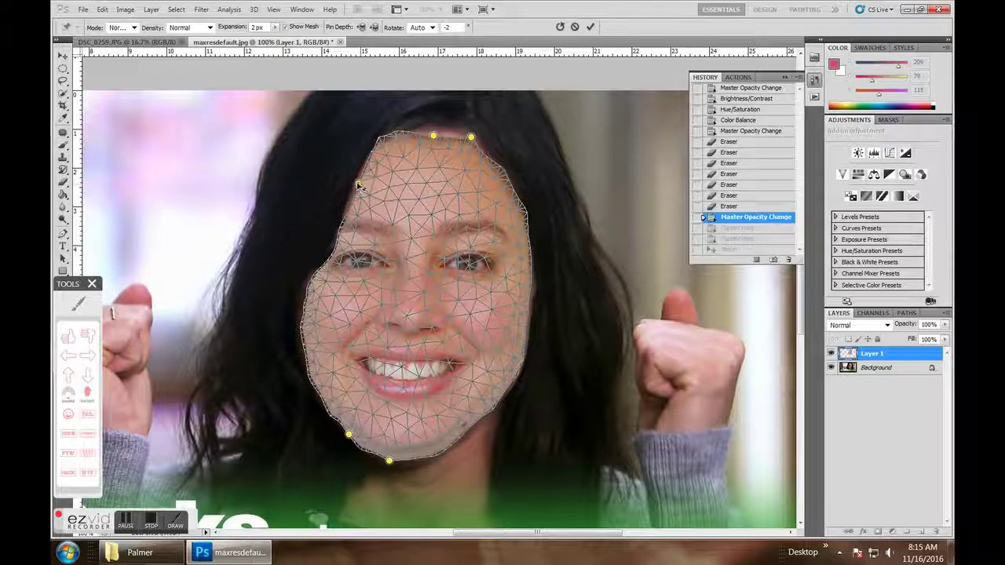
pyautogui.moveTo(356, 185); pyautogui.dragTo(350, 182)
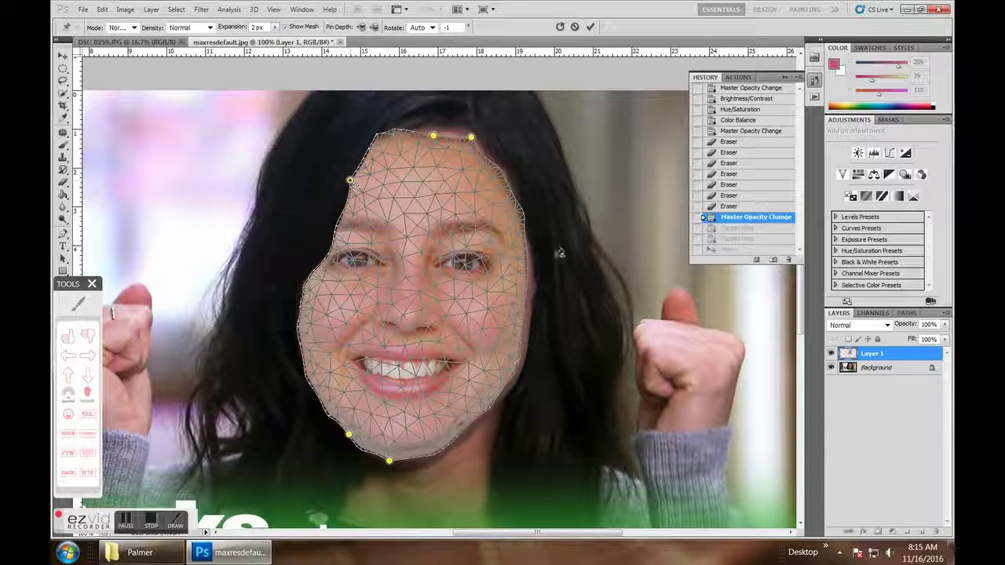
# - Widen the face's right edge, tilt the top slightly, and commit the Puppet Warp
pyautogui.click(526, 281)
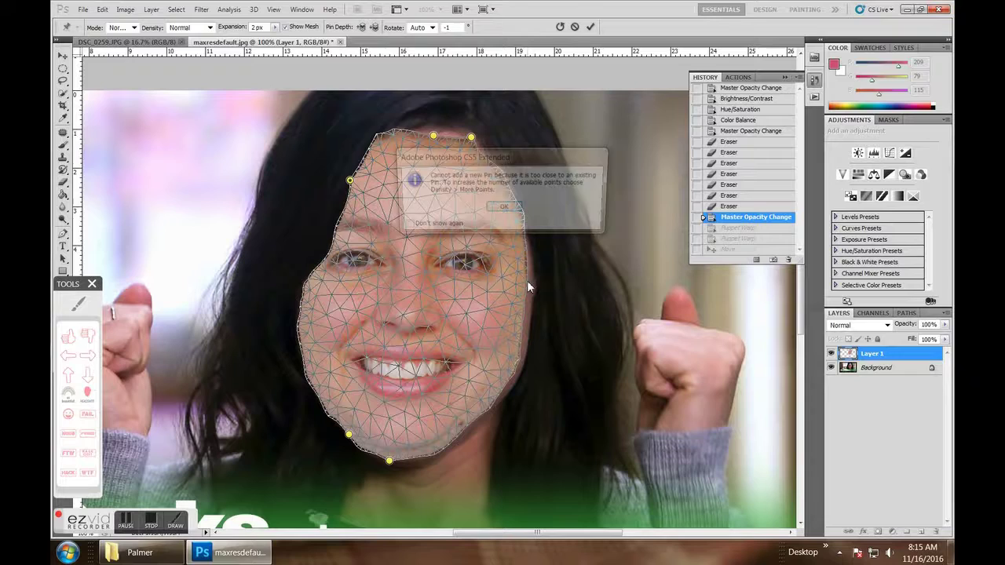
pyautogui.click(504, 209)
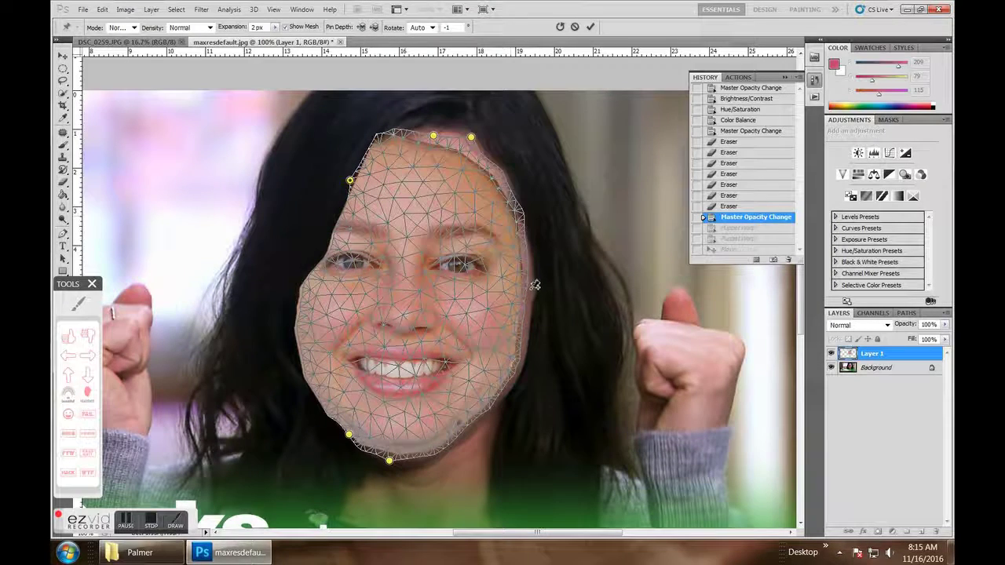
pyautogui.click(527, 281)
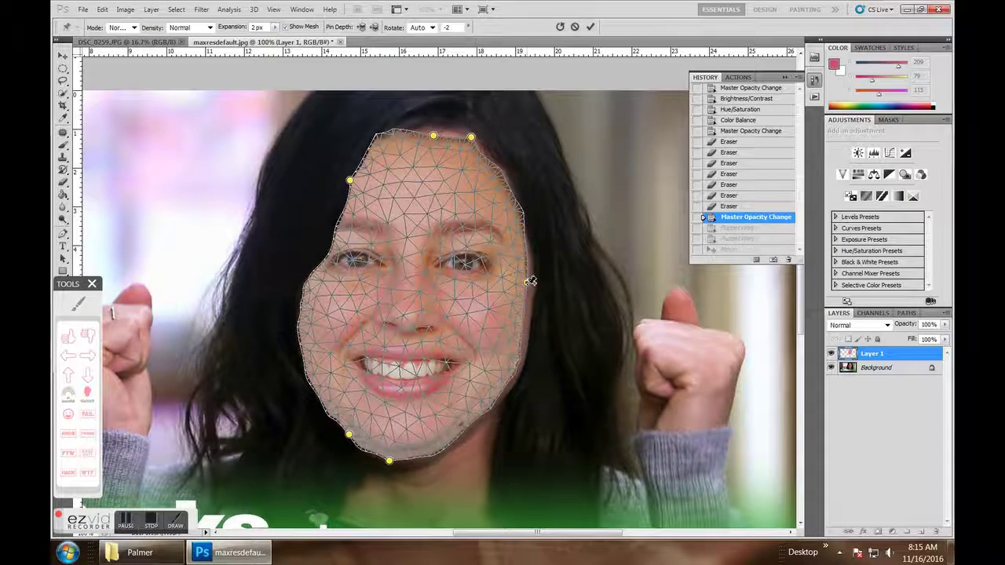
pyautogui.moveTo(527, 282); pyautogui.dragTo(535, 286)
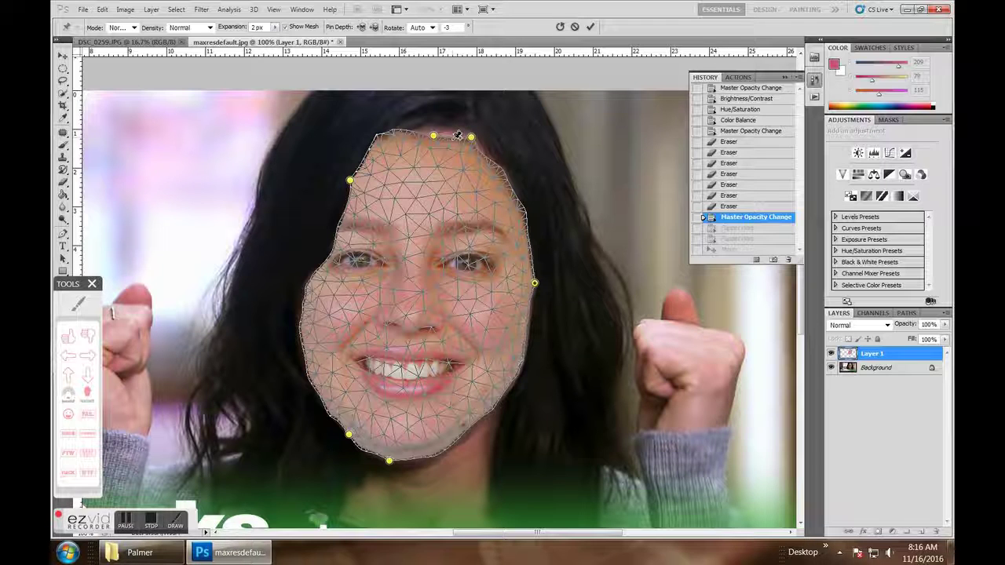
pyautogui.moveTo(458, 133); pyautogui.dragTo(437, 136)
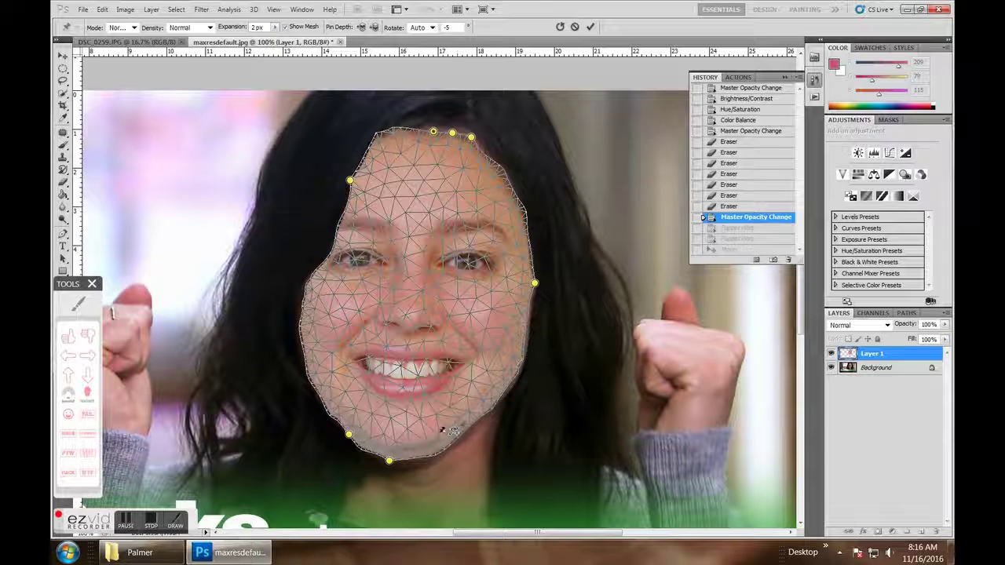
pyautogui.click(593, 27)
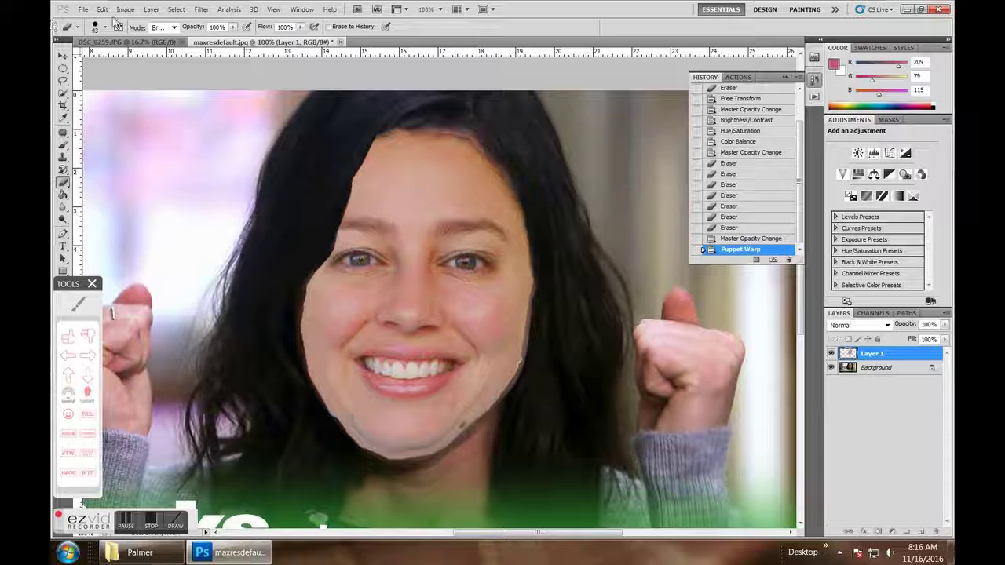
# - Free Transform the face layer up to about 101% size
pyautogui.click(102, 9)
pyautogui.click(185, 260)
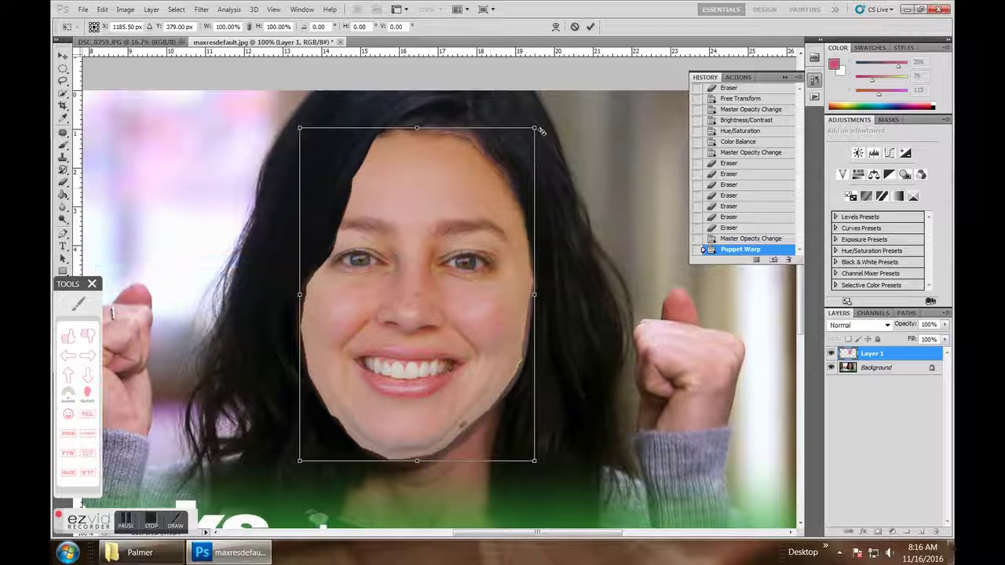
pyautogui.moveTo(536, 129); pyautogui.dragTo(546, 126)
pyautogui.press('Return')
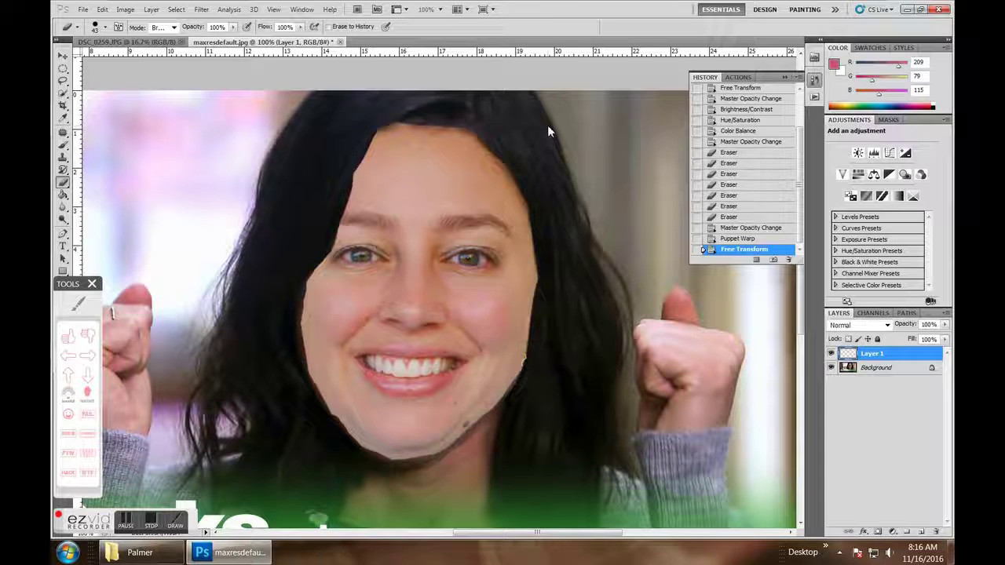
# - Apply Brightness/Contrast with brightness -16 to darken the face slightly
pyautogui.click(125, 9)
pyautogui.moveTo(149, 41)
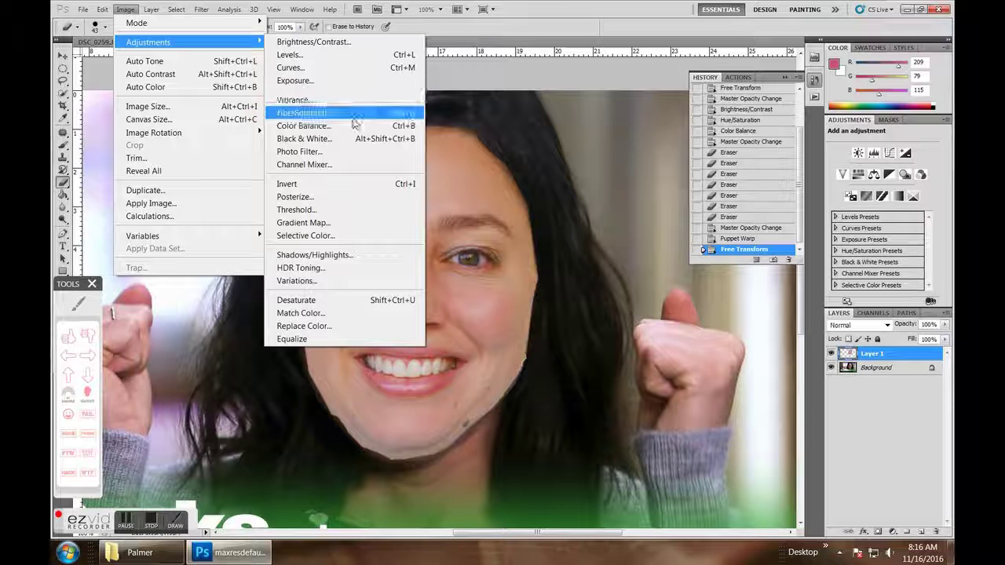
pyautogui.click(338, 42)
pyautogui.moveTo(674, 416)
pyautogui.mouseDown()
pyautogui.moveTo(682, 420)
pyautogui.moveTo(671, 417)
pyautogui.mouseUp()
pyautogui.hotkey('ctrl', 'z')
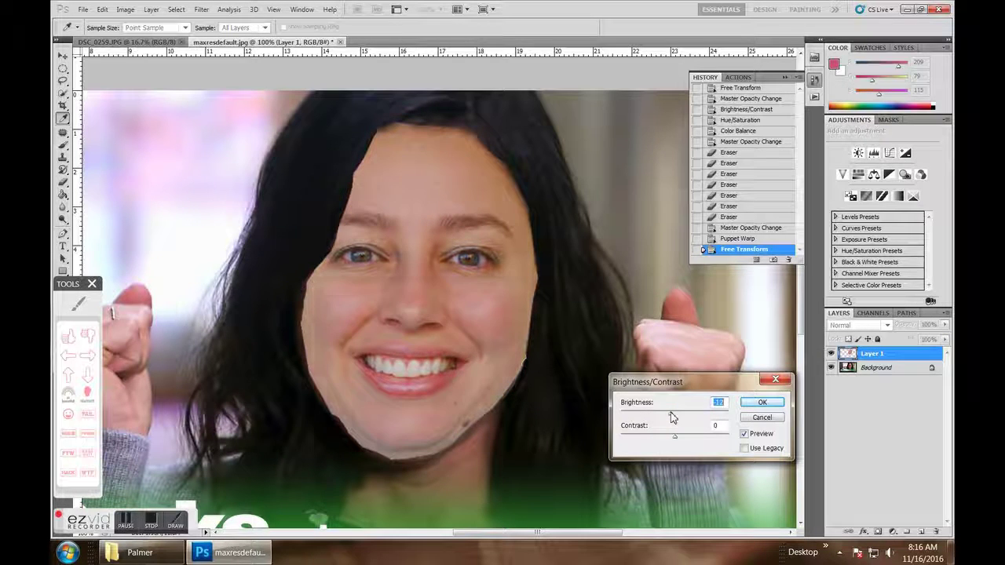
pyautogui.click(747, 435)
pyautogui.click(747, 435)
pyautogui.click(759, 403)
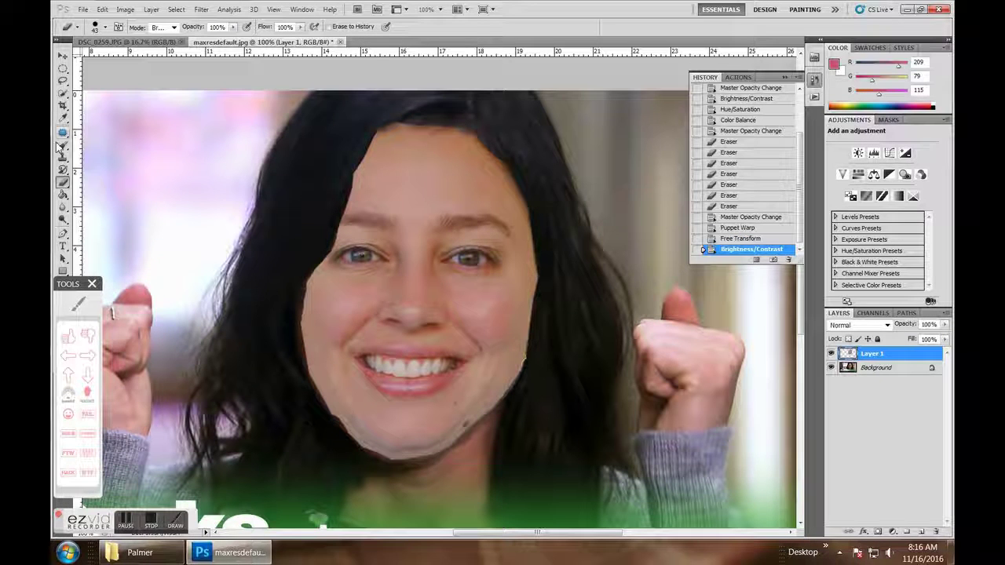
pyautogui.click(64, 173)
pyautogui.click(65, 182)
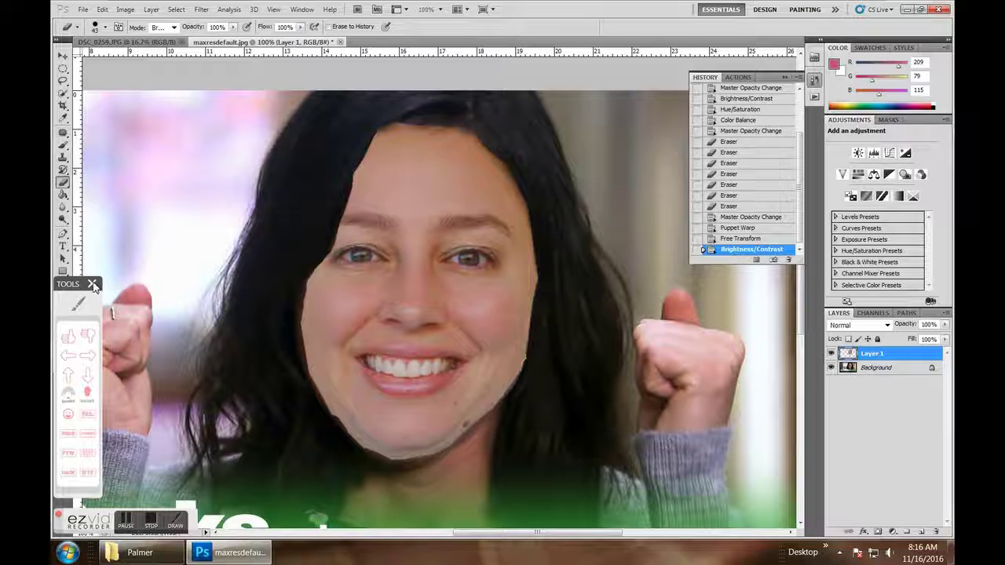
# - Using the Blur tool at 100% strength, soften the face edges along the left jaw and hairline
pyautogui.click(62, 208)
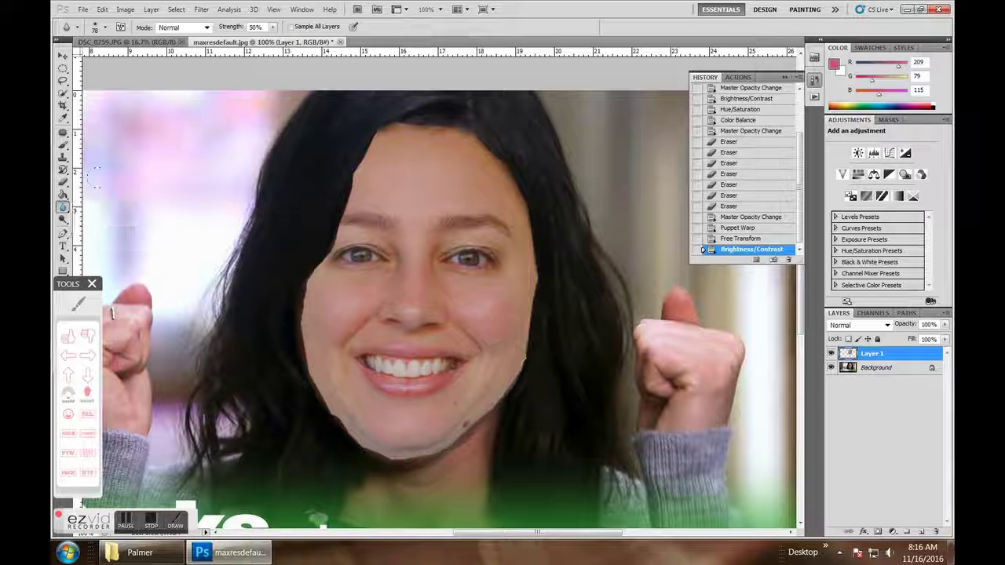
pyautogui.click(105, 28)
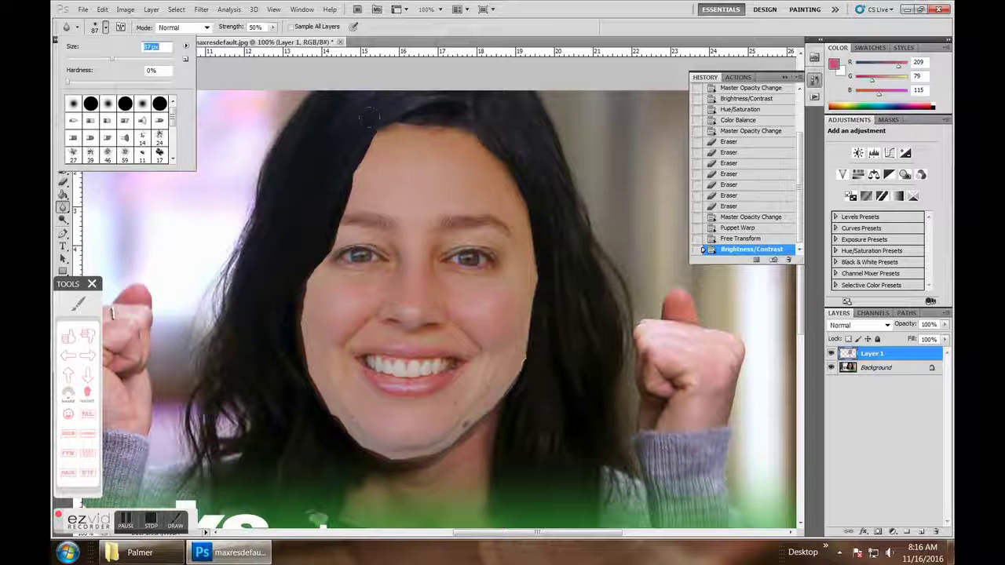
pyautogui.click(273, 27)
pyautogui.moveTo(287, 41); pyautogui.dragTo(318, 51)
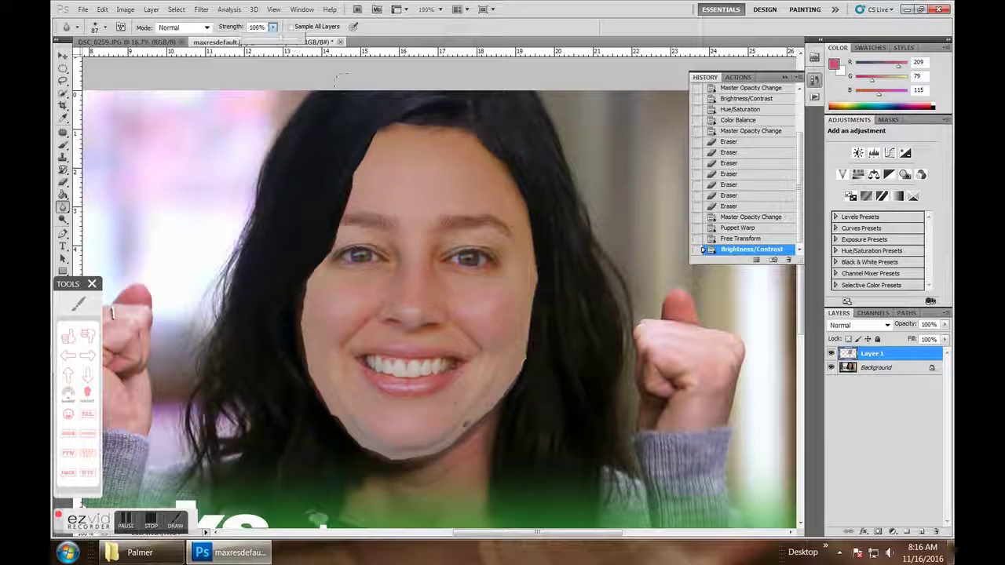
pyautogui.click(367, 103)
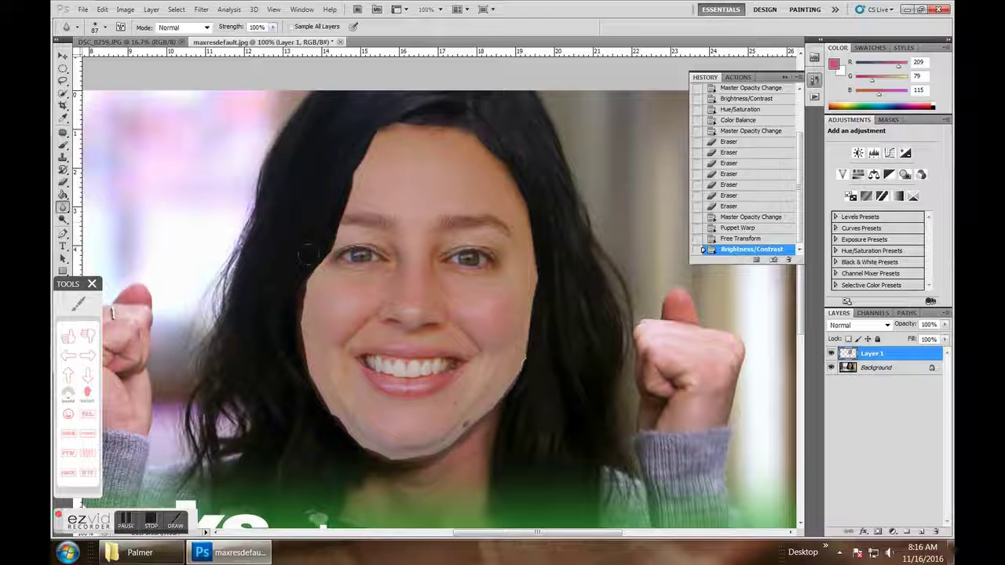
pyautogui.moveTo(297, 339); pyautogui.dragTo(331, 425)
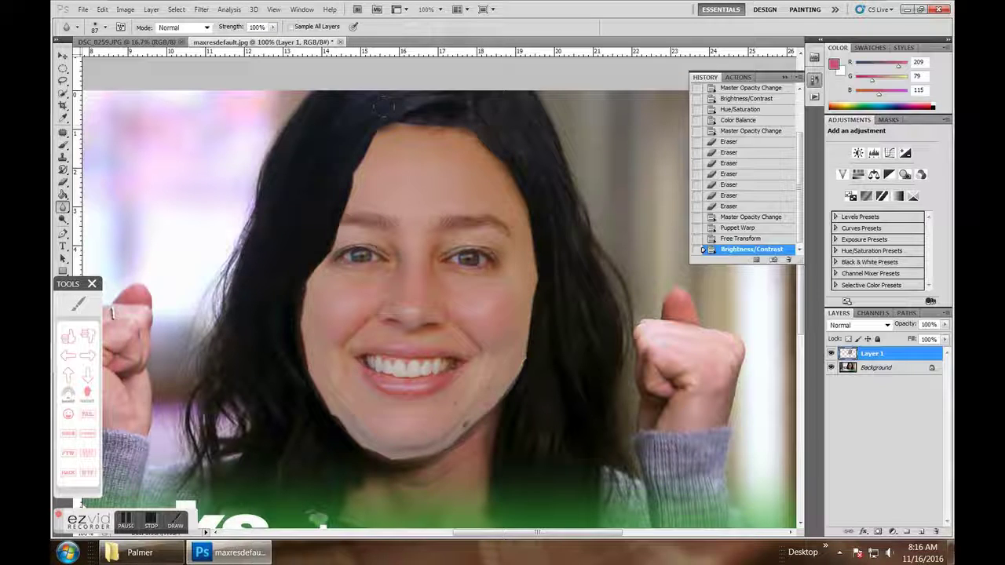
pyautogui.moveTo(384, 106); pyautogui.dragTo(496, 137)
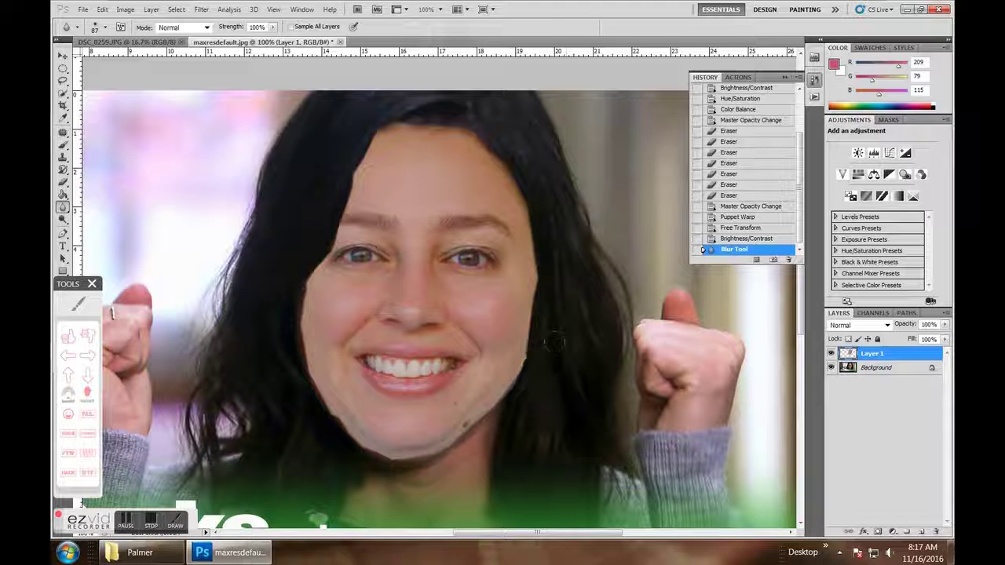
pyautogui.click(272, 111)
# - Zoom out to 25% to see the whole image, then choose File > Save As
pyautogui.hotkey('ctrl', '-')
pyautogui.hotkey('ctrl', '-')
pyautogui.hotkey('ctrl', '-')
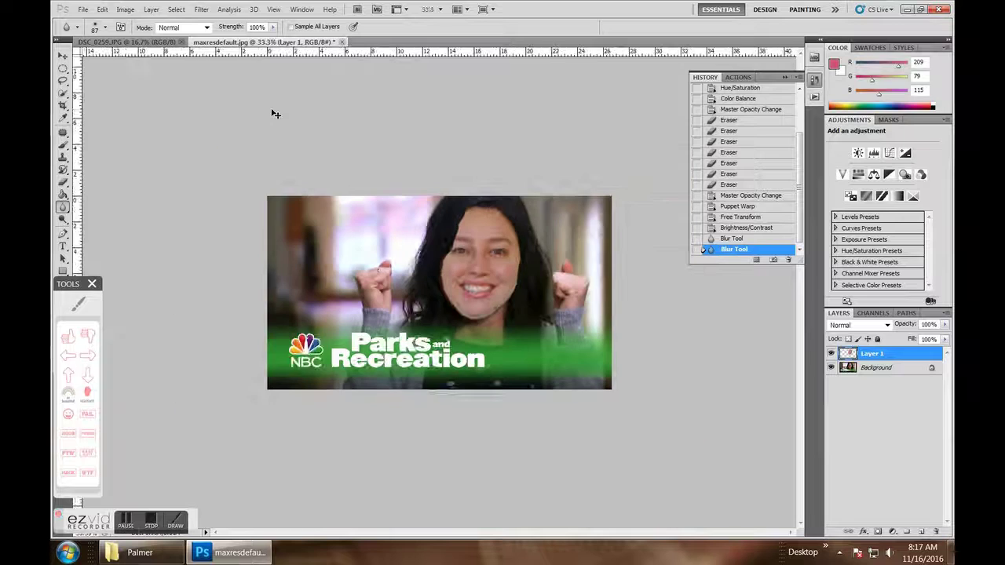
pyautogui.hotkey('ctrl', '-')
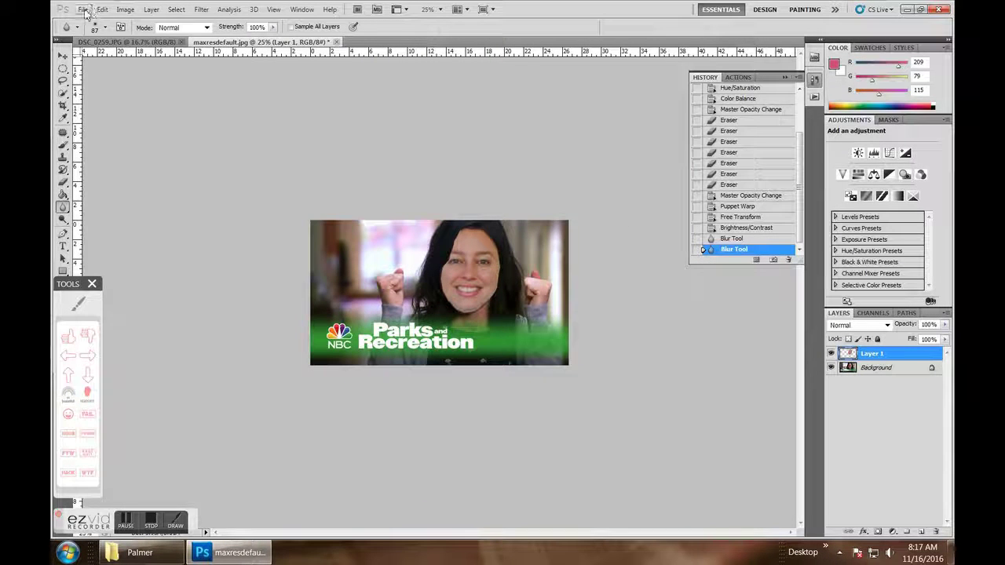
pyautogui.click(85, 12)
pyautogui.click(110, 216)
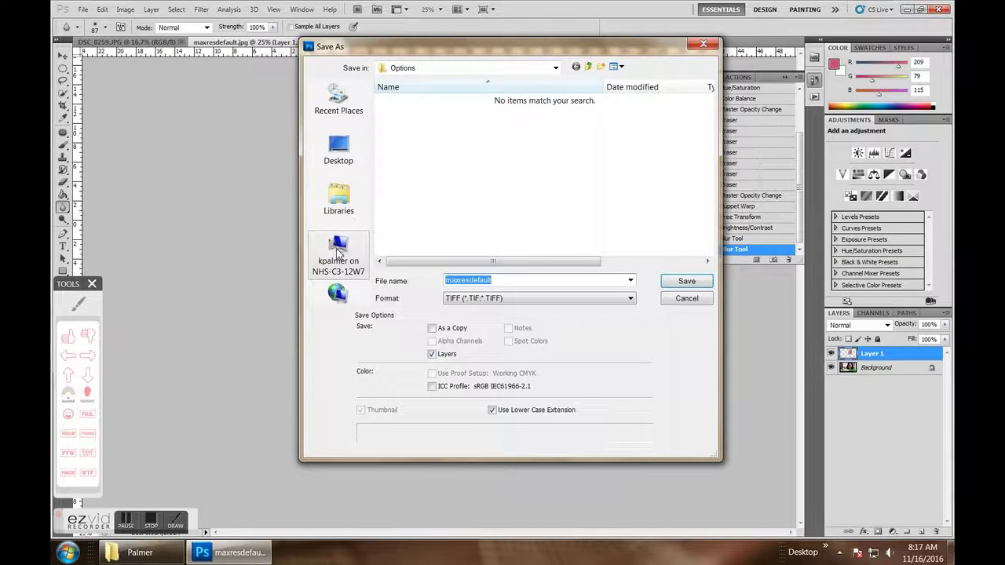
# - Browse to NHS Photo > Photo 1 > 3rd Period > student folder > #35 Freak of the Week
pyautogui.click(339, 250)
pyautogui.doubleClick(585, 246)
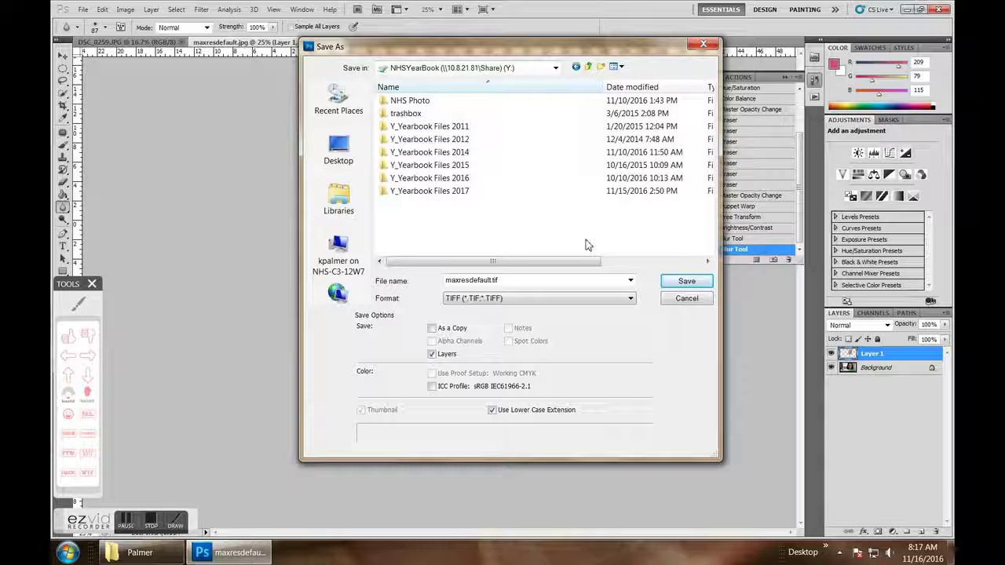
pyautogui.click(354, 269)
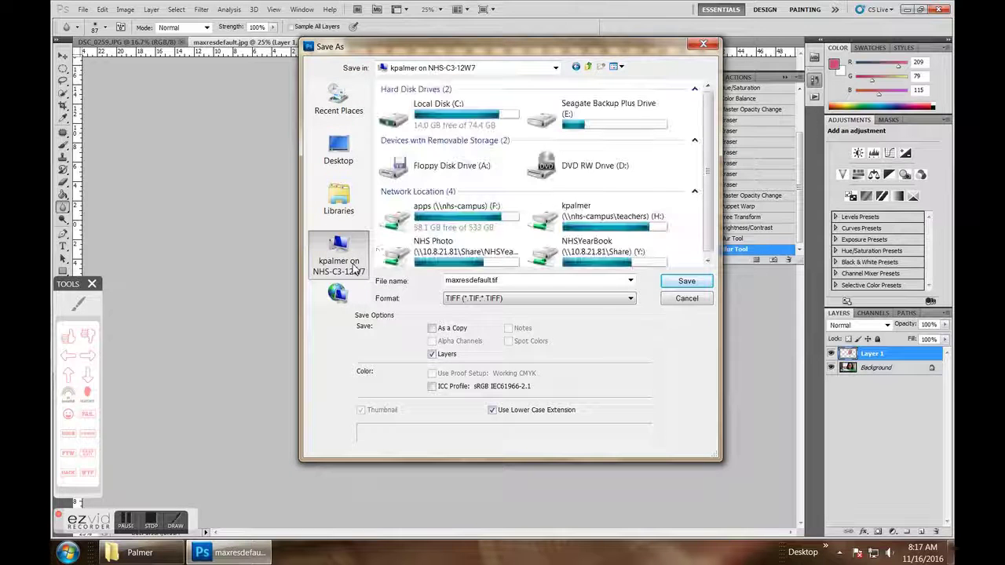
pyautogui.doubleClick(452, 252)
pyautogui.doubleClick(429, 101)
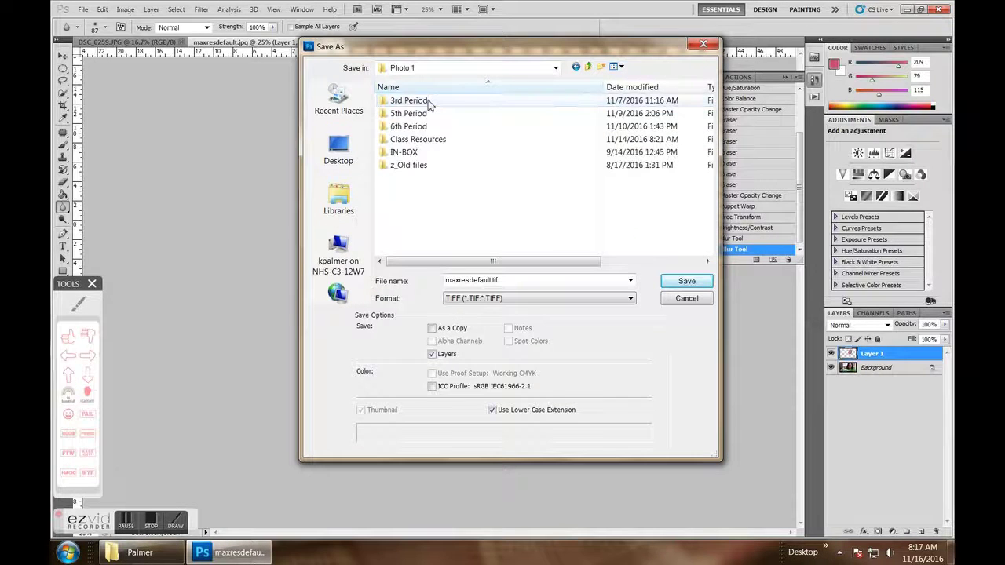
pyautogui.doubleClick(416, 103)
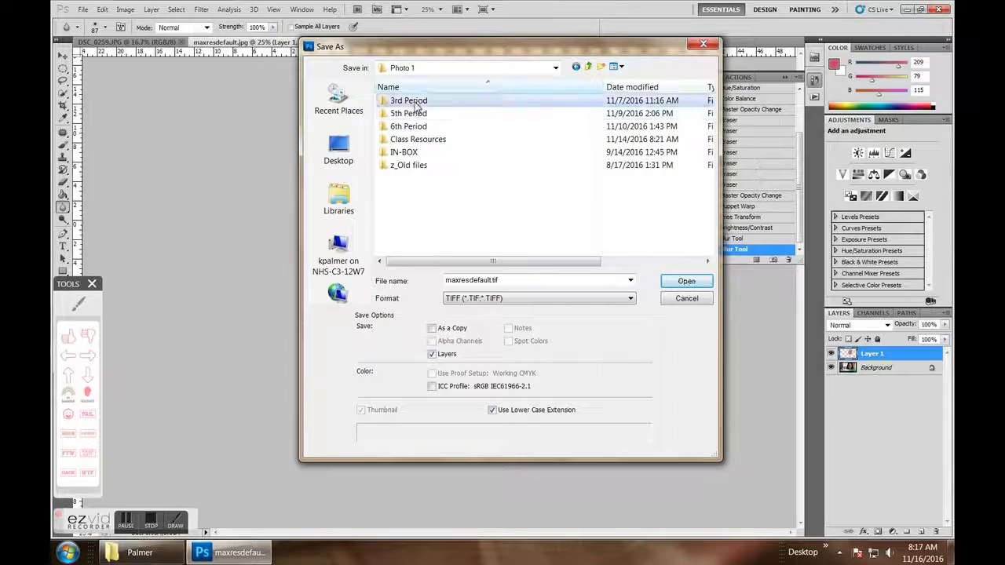
pyautogui.scroll(-5, 431, 208)
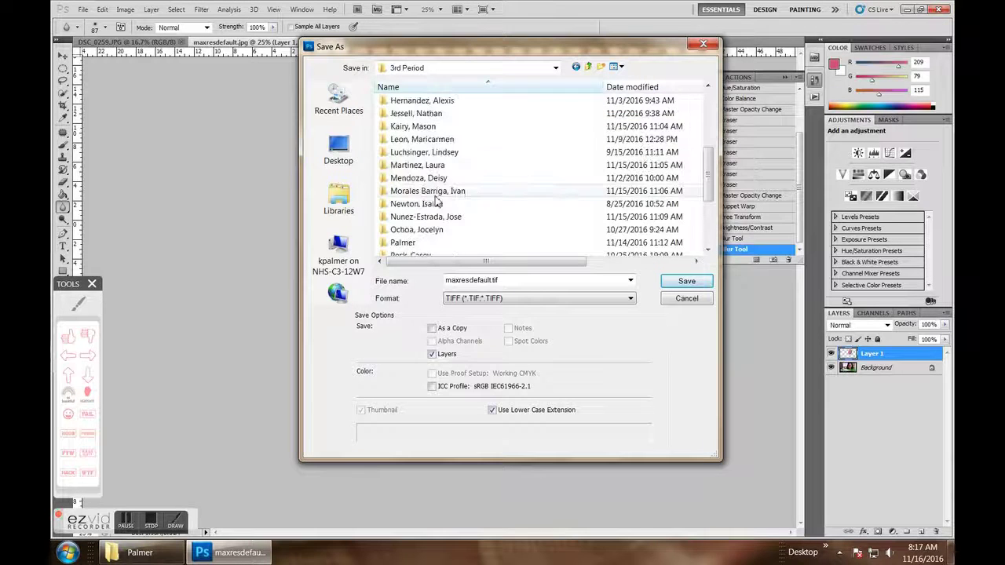
pyautogui.doubleClick(427, 244)
pyautogui.doubleClick(443, 128)
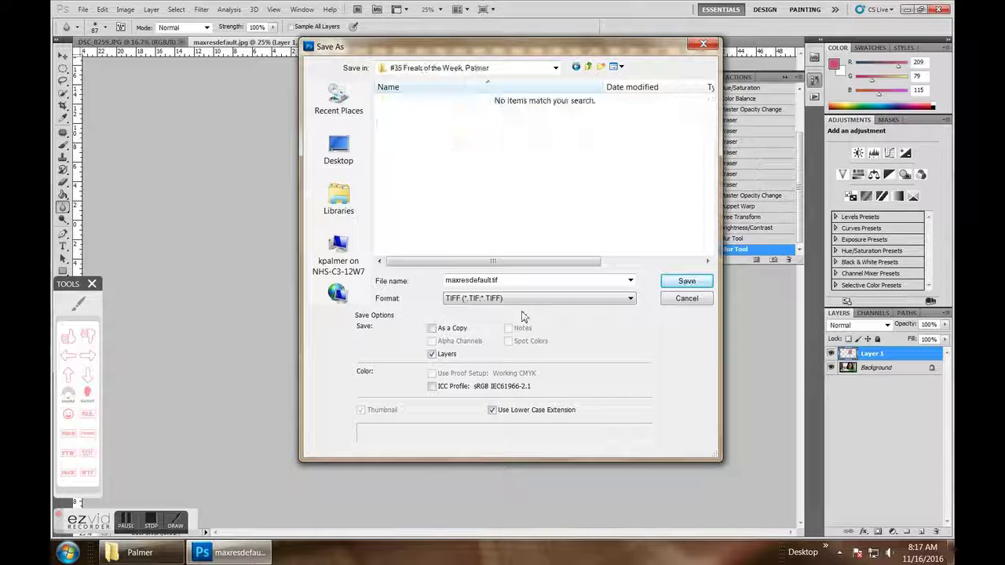
# - Name the file with the student's name plus _35 and save it as PSD, replacing the old file, with maximum compatibility
pyautogui.write('P')
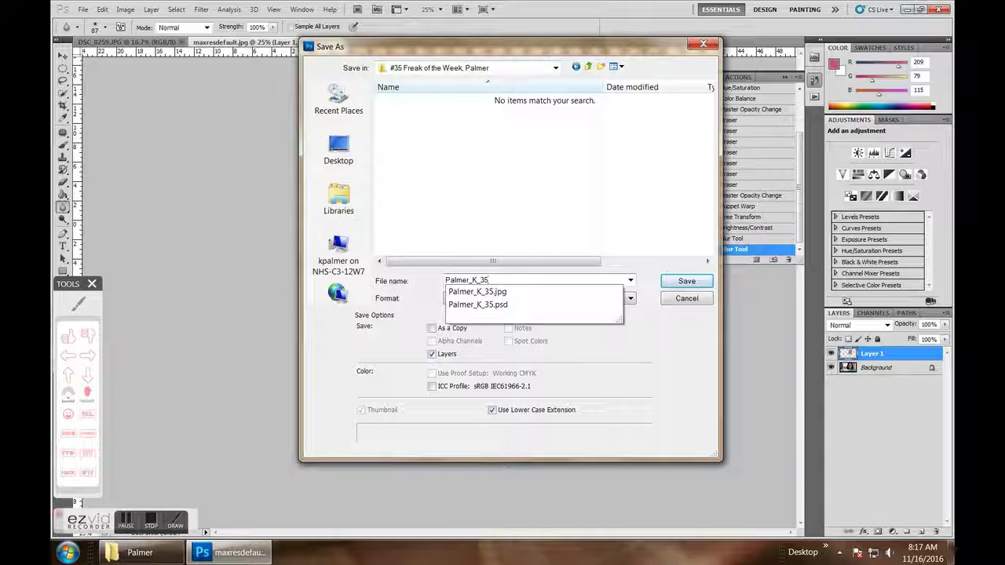
pyautogui.write('almer_K_35')
pyautogui.click(634, 220)
pyautogui.click(629, 298)
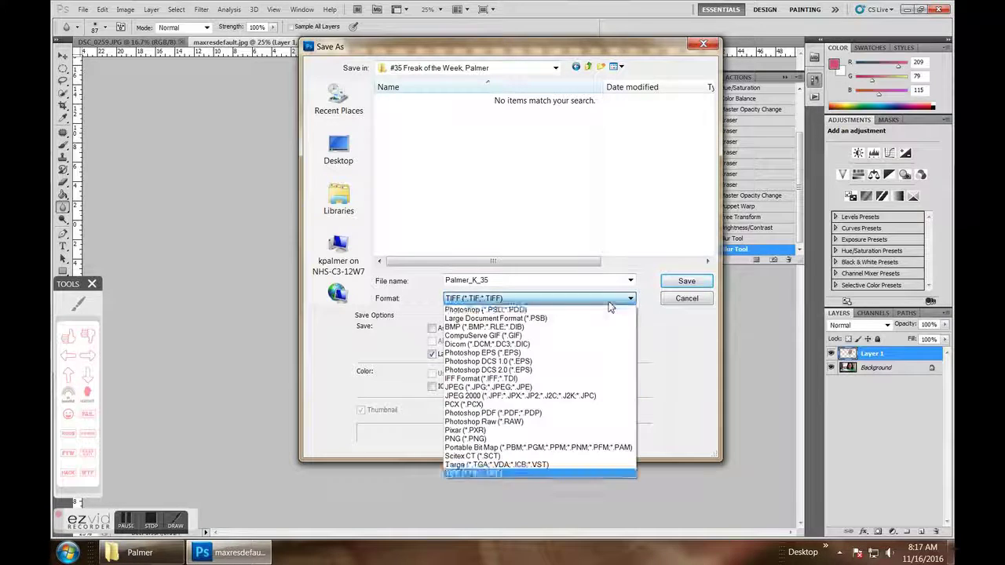
pyautogui.click(594, 310)
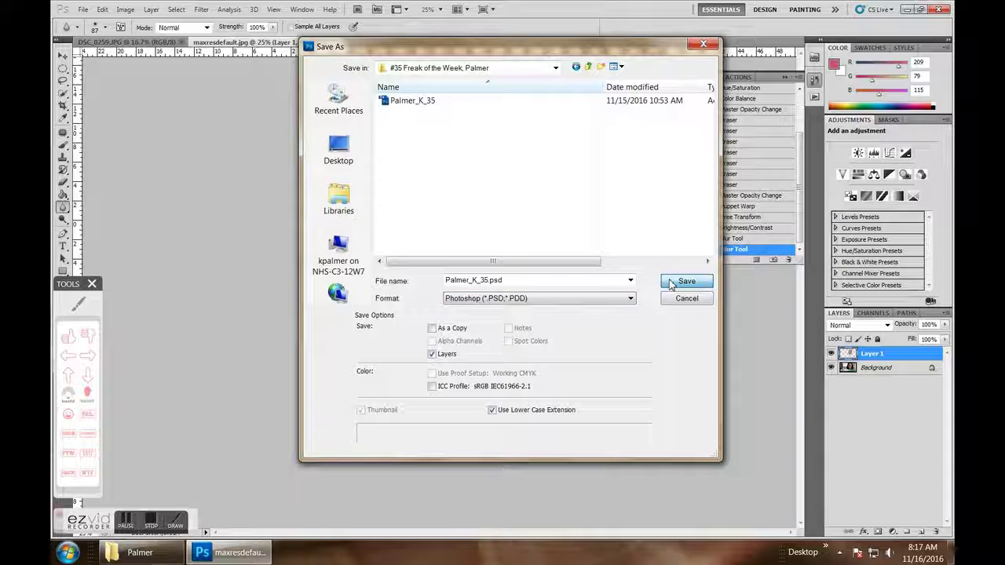
pyautogui.click(671, 284)
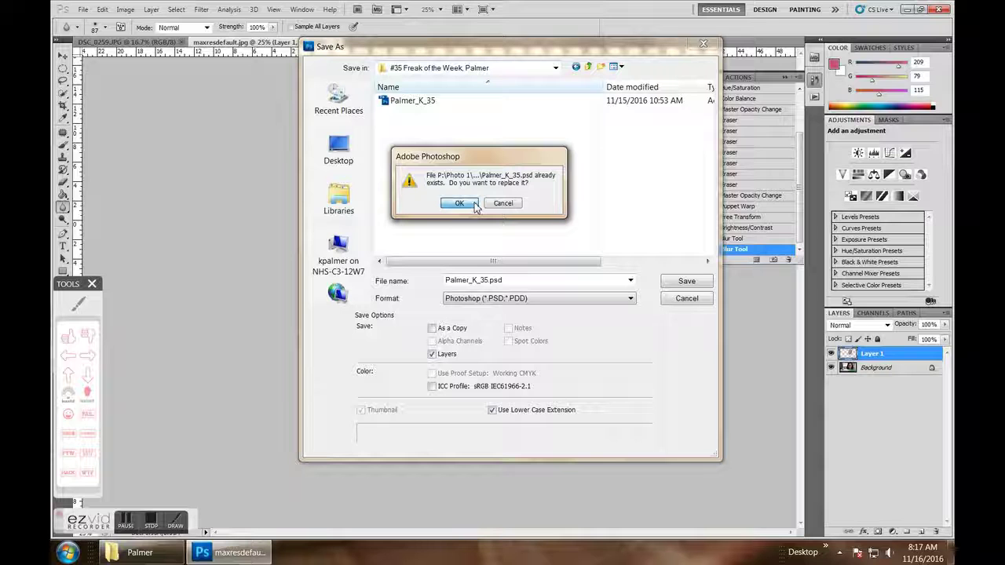
pyautogui.click(473, 205)
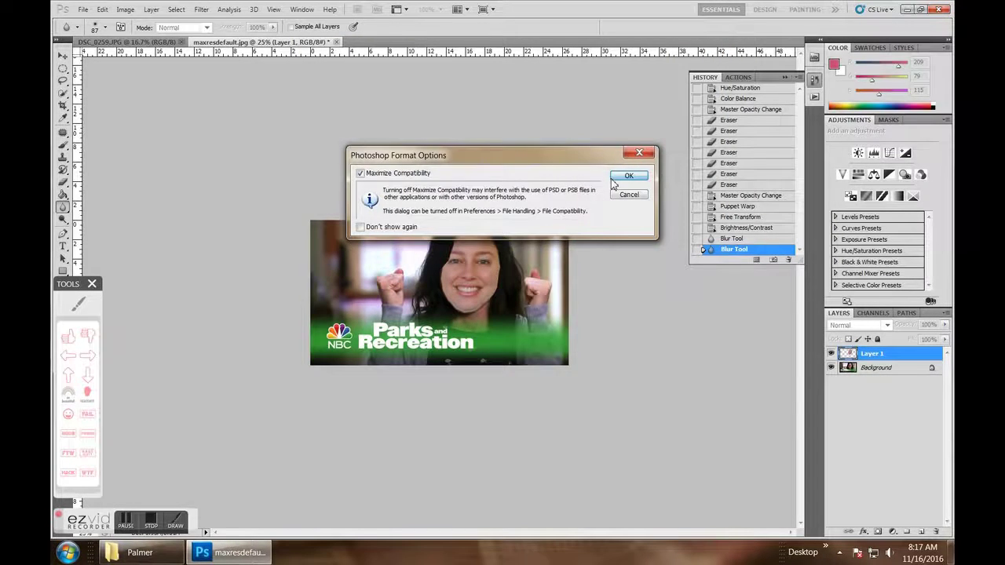
pyautogui.click(613, 180)
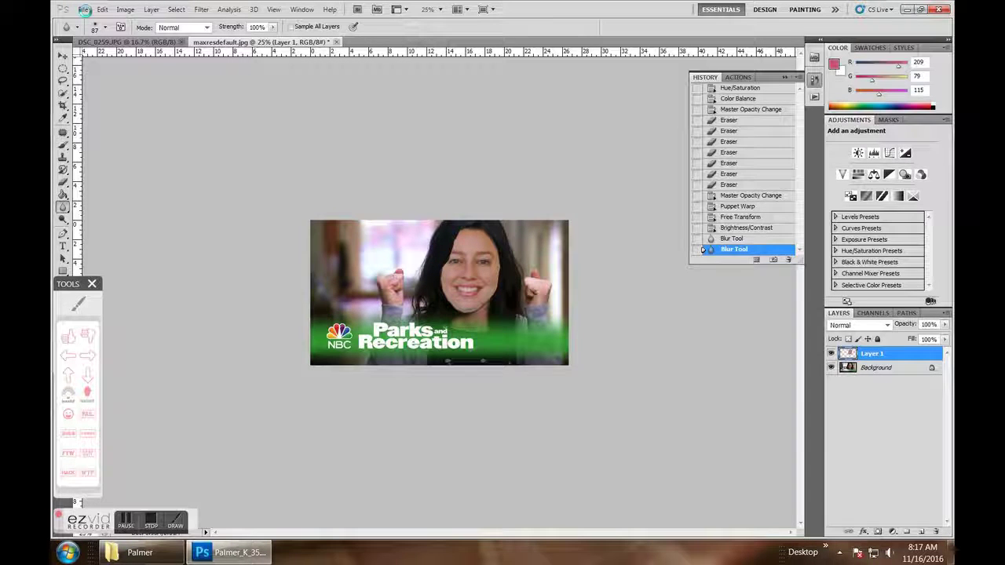
# - Open Save As and browse to NHS Photo > Photo 1 > 3rd Period > student folder > #35 folder
pyautogui.click(83, 10)
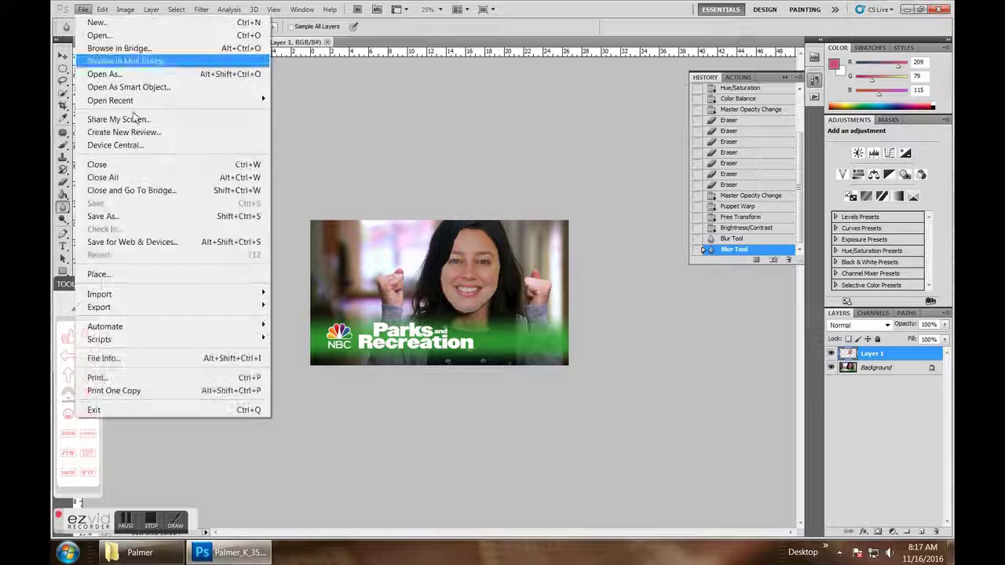
pyautogui.click(154, 215)
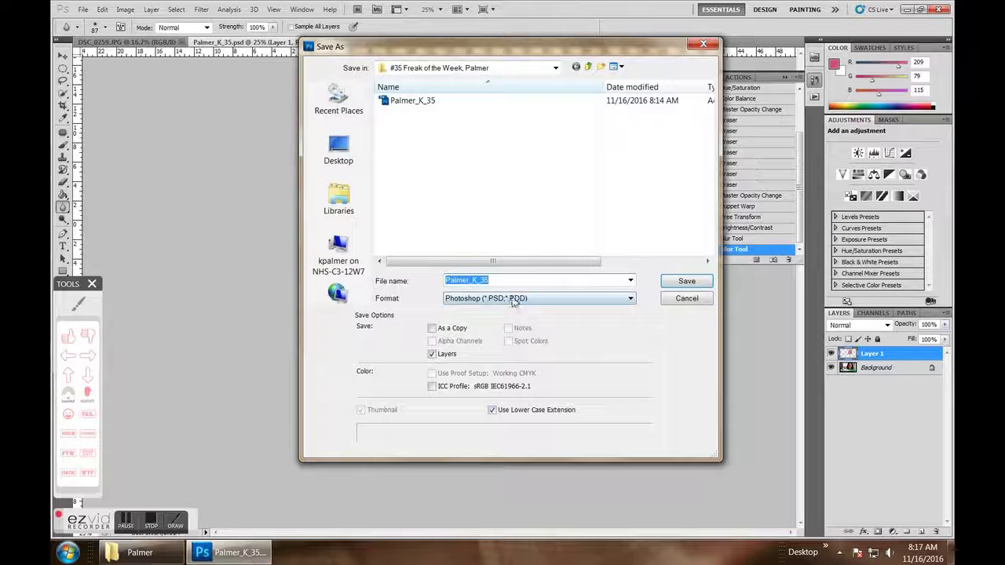
pyautogui.click(363, 265)
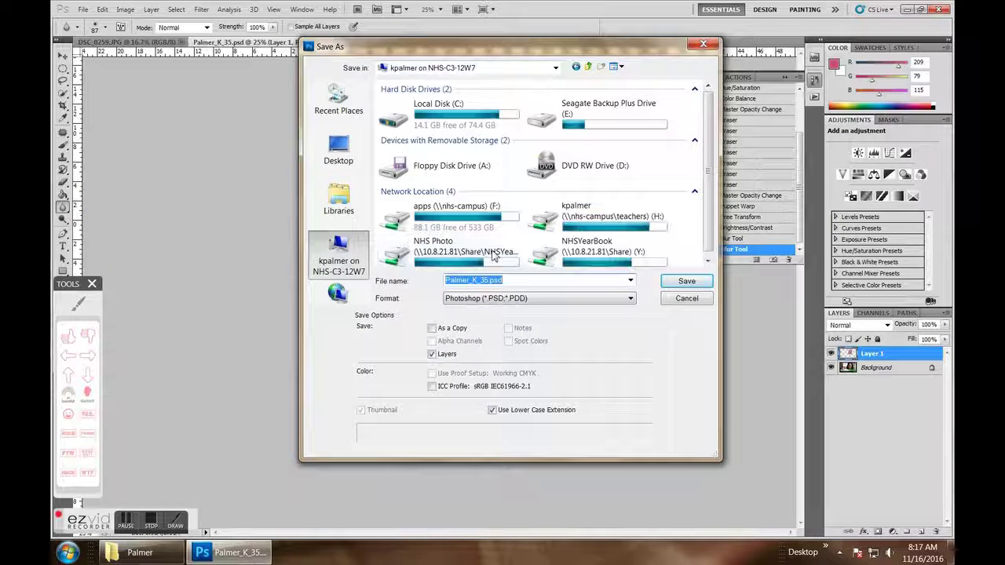
pyautogui.doubleClick(483, 250)
pyautogui.doubleClick(431, 102)
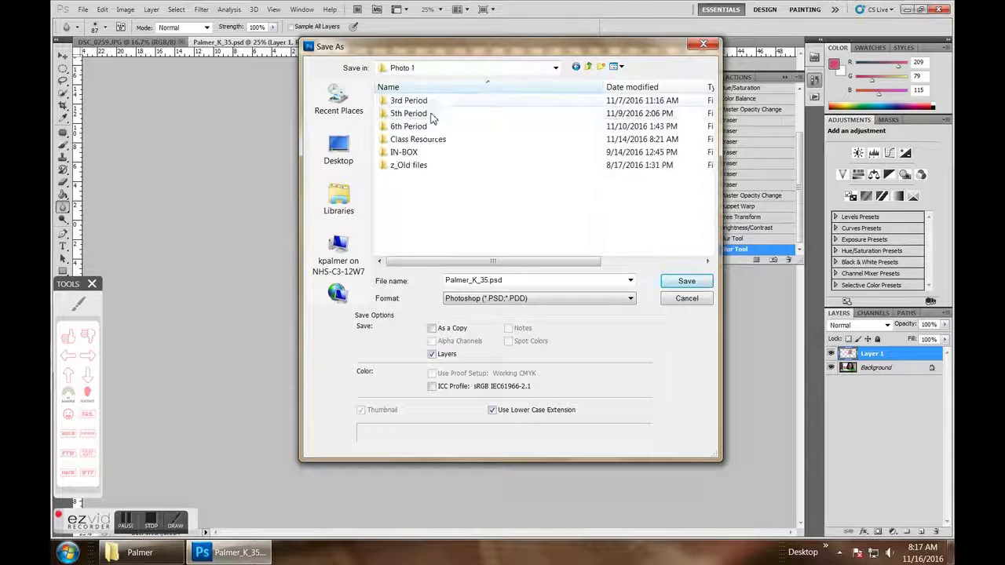
pyautogui.doubleClick(423, 104)
pyautogui.scroll(-6, 425, 181)
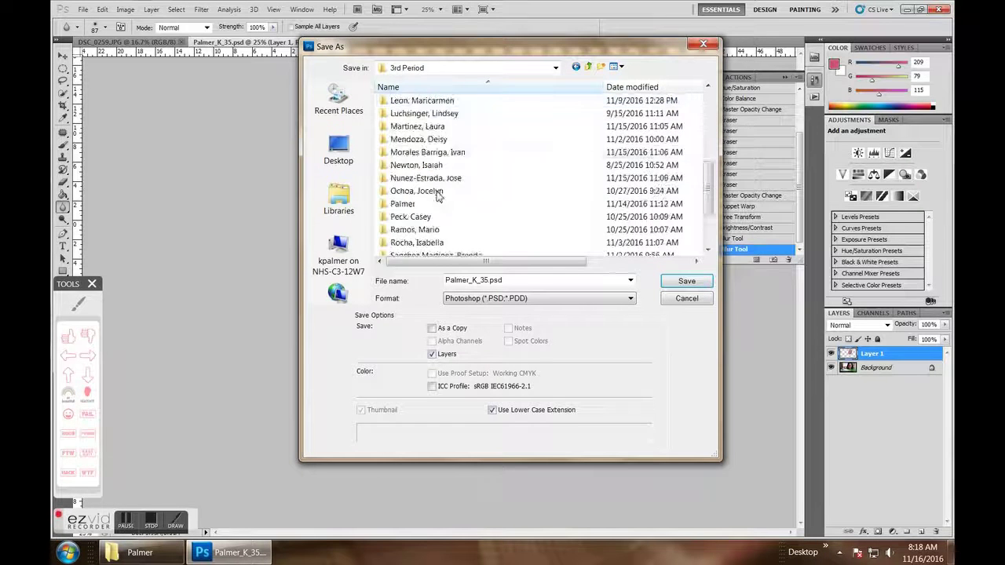
pyautogui.doubleClick(422, 166)
pyautogui.doubleClick(428, 126)
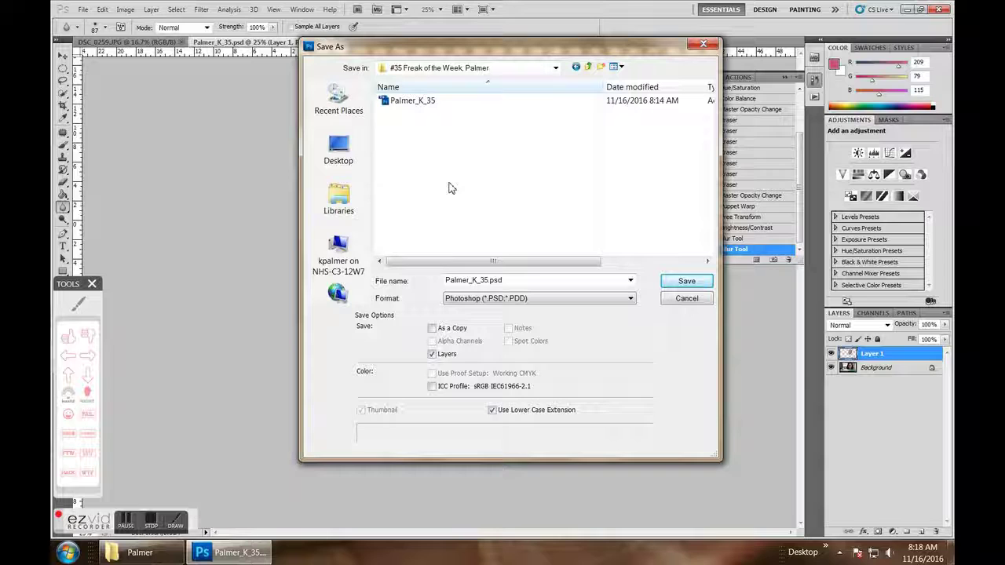
# - Save as JPEG at maximum quality, replacing the existing JPEG
pyautogui.click(482, 302)
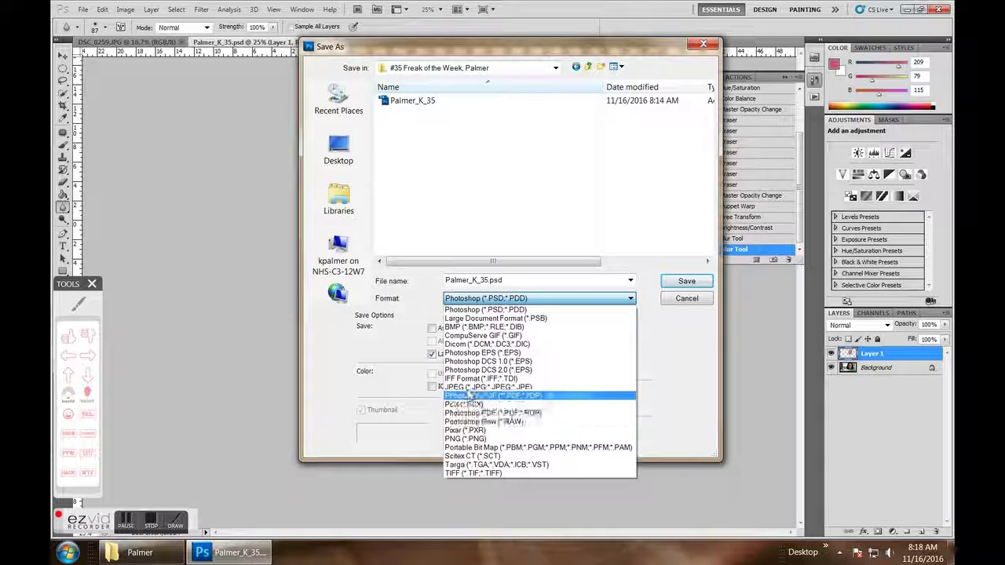
pyautogui.click(467, 388)
pyautogui.click(682, 283)
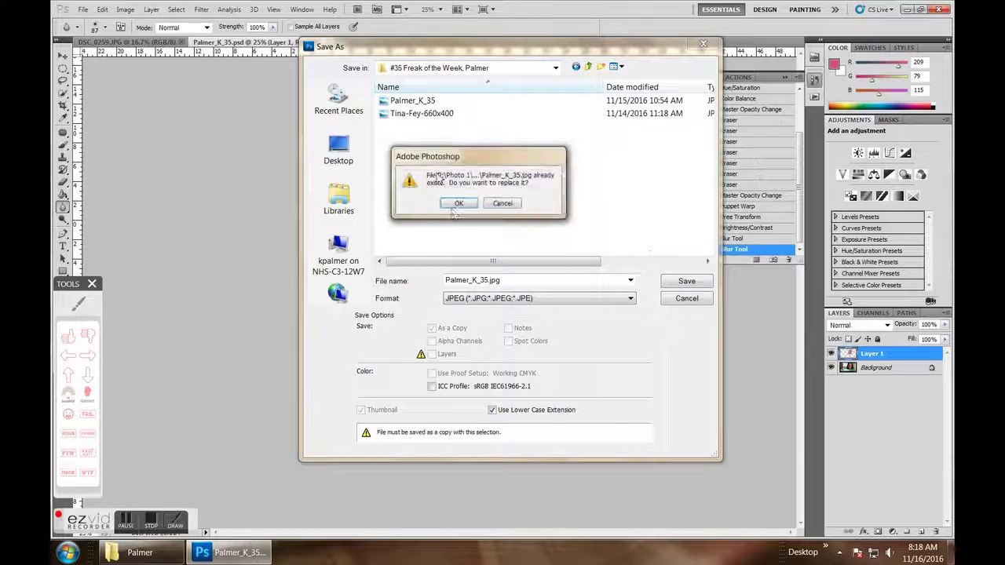
pyautogui.click(455, 203)
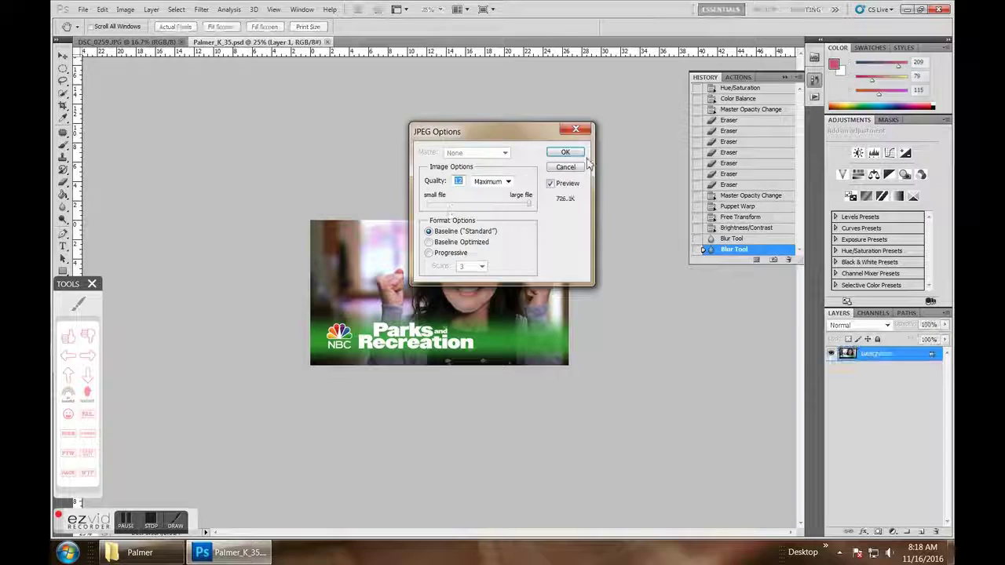
pyautogui.click(572, 151)
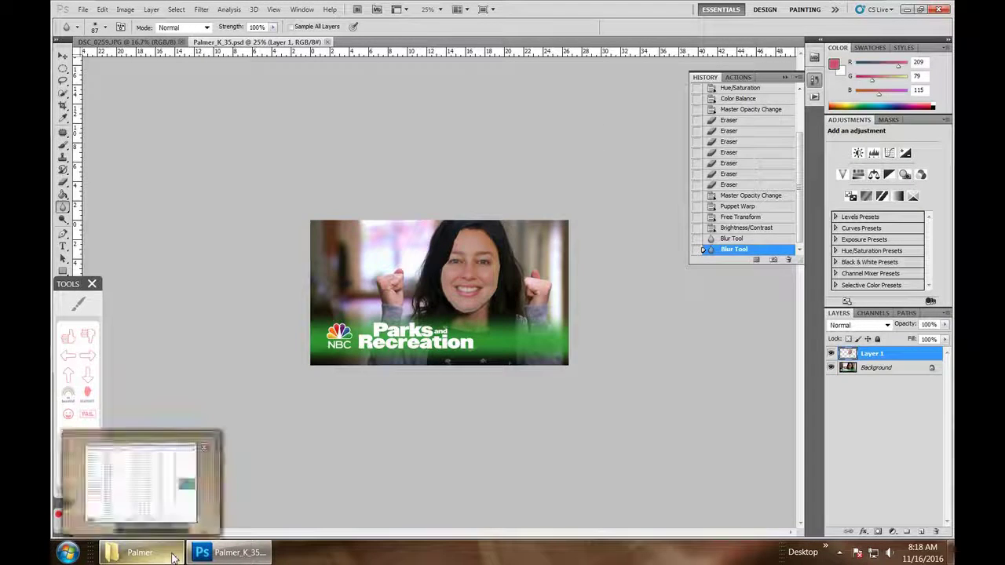
# - Show the desktop and open P Drive > Photo 1 > 3rd Period > student folder > #35 Freak of the Week
pyautogui.rightClick(297, 558)
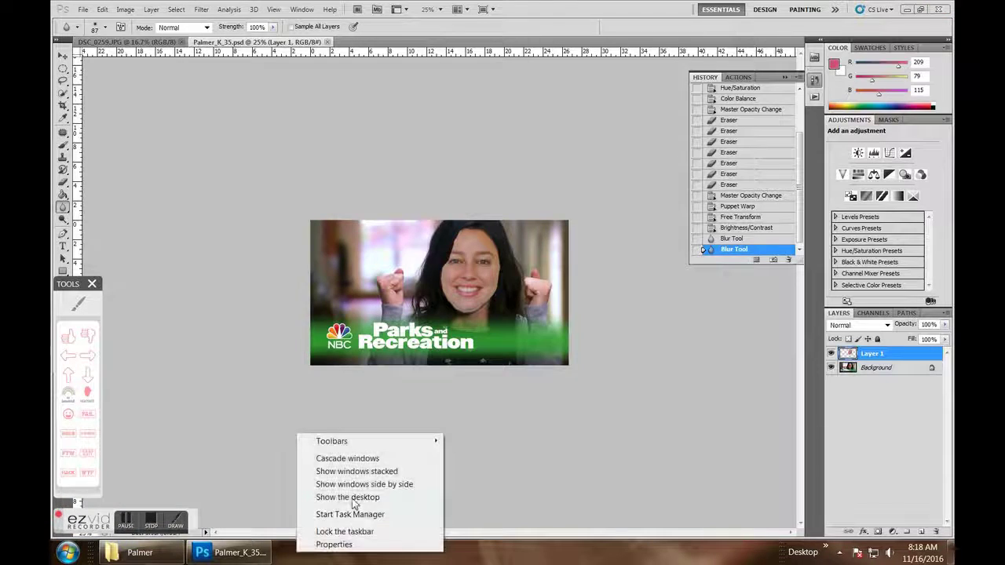
pyautogui.click(353, 496)
pyautogui.doubleClick(125, 93)
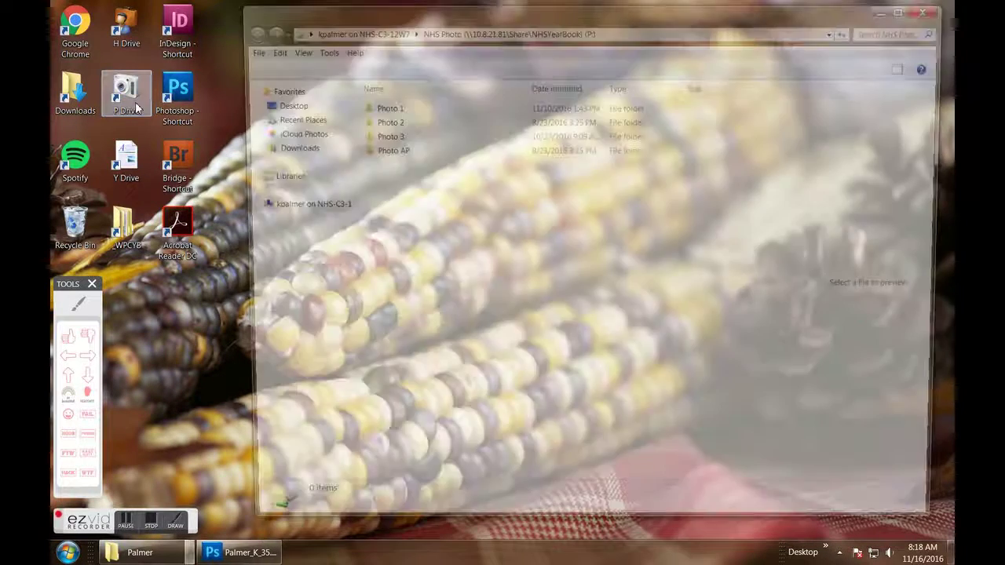
pyautogui.click(397, 110)
pyautogui.doubleClick(396, 110)
pyautogui.doubleClick(397, 107)
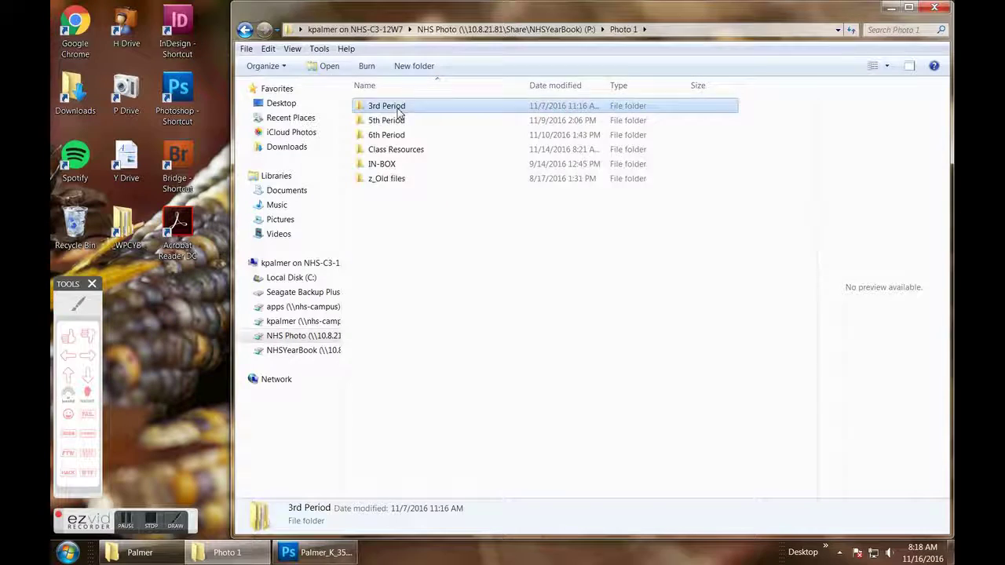
pyautogui.scroll(-2, 421, 338)
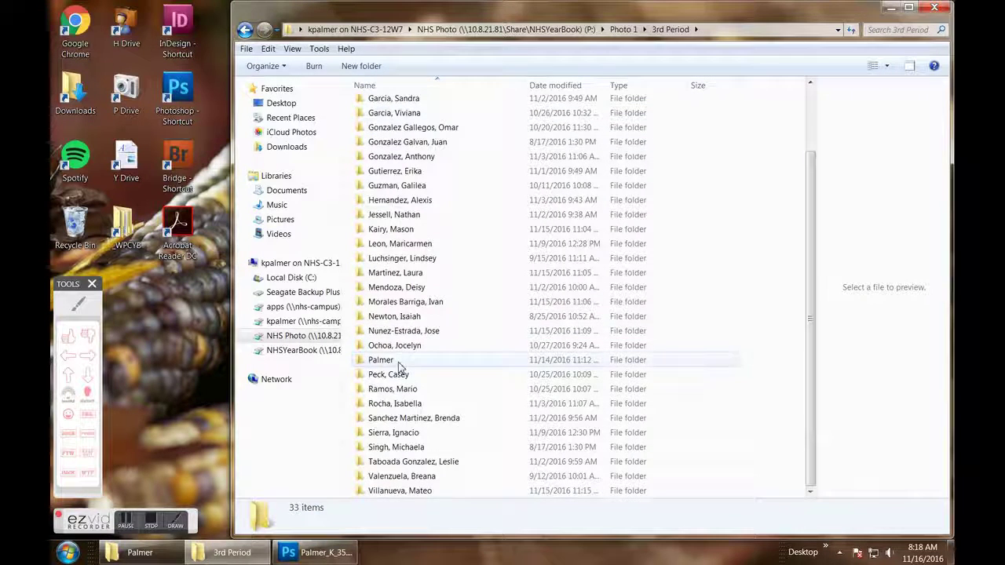
pyautogui.doubleClick(398, 363)
pyautogui.doubleClick(417, 134)
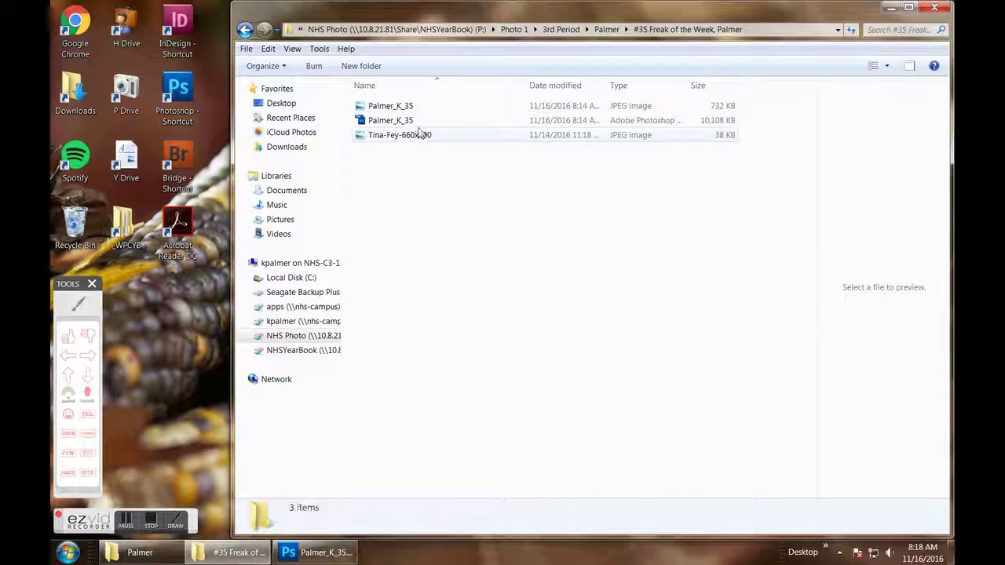
# - Copy the new 732 KB JPEG
pyautogui.click(427, 108)
pyautogui.rightClick(431, 115)
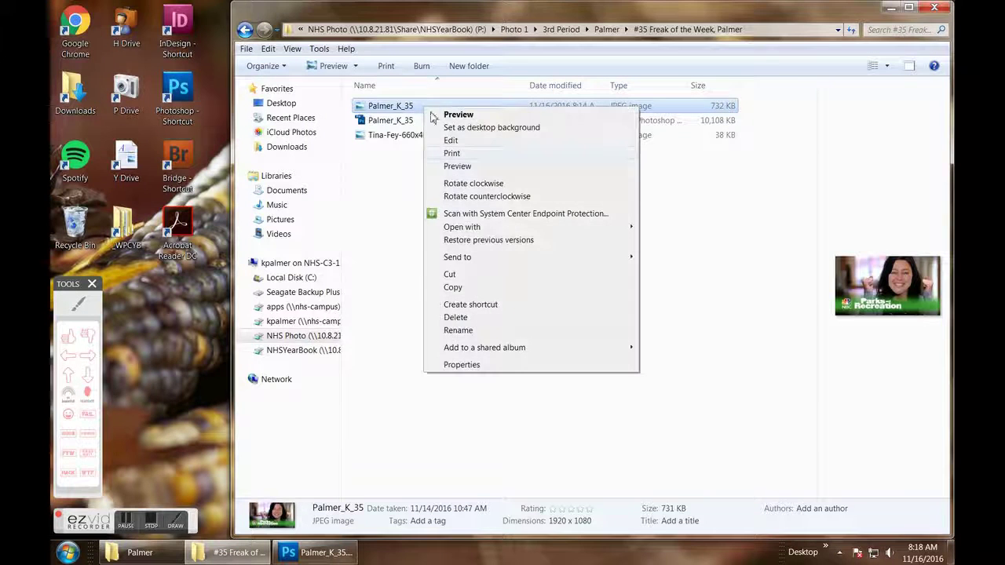
pyautogui.click(453, 288)
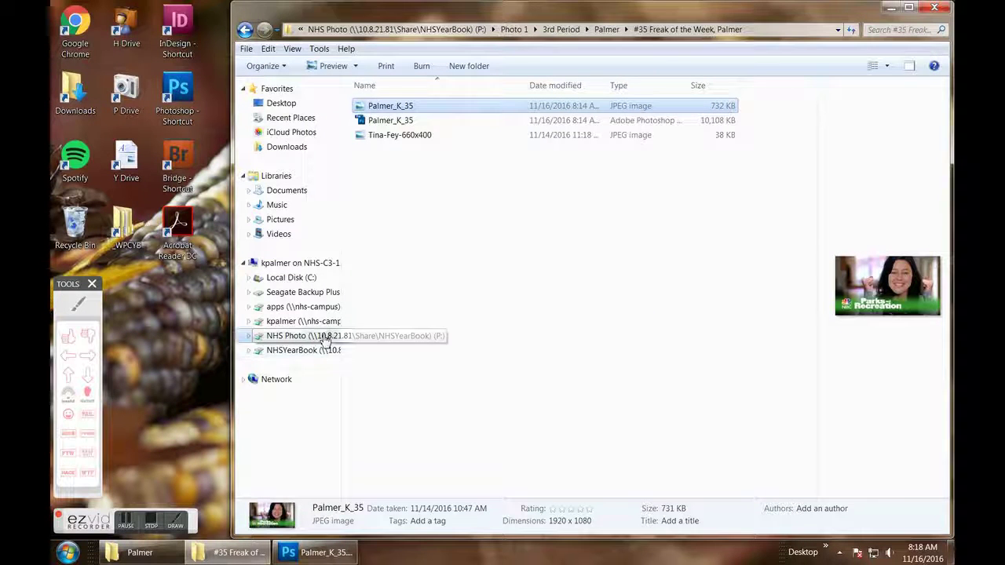
pyautogui.click(302, 335)
# - Navigate to the Photo 1 > IN-BOX > 3rd > #35 Freak of the Week folder
pyautogui.doubleClick(384, 111)
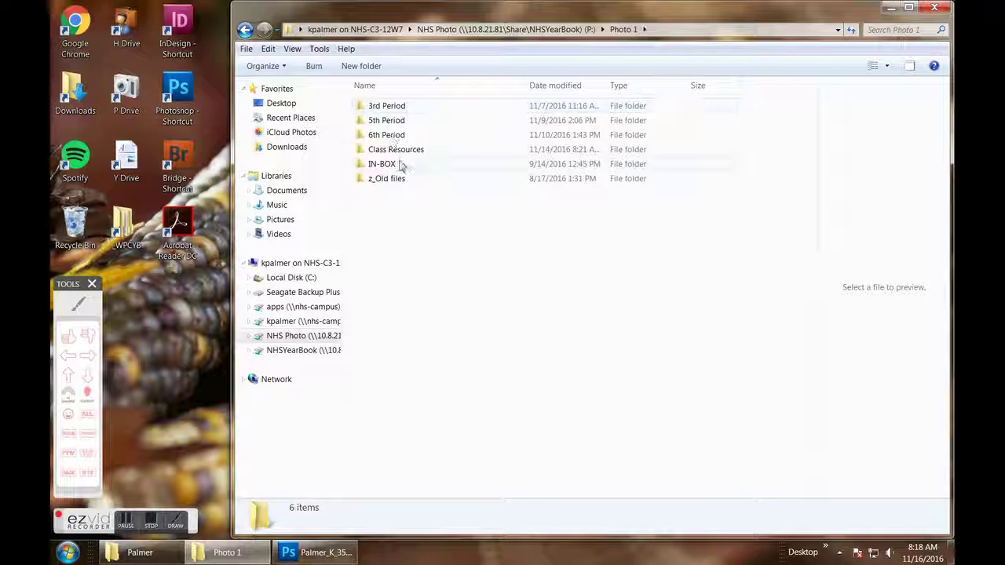
pyautogui.doubleClick(399, 163)
pyautogui.doubleClick(375, 107)
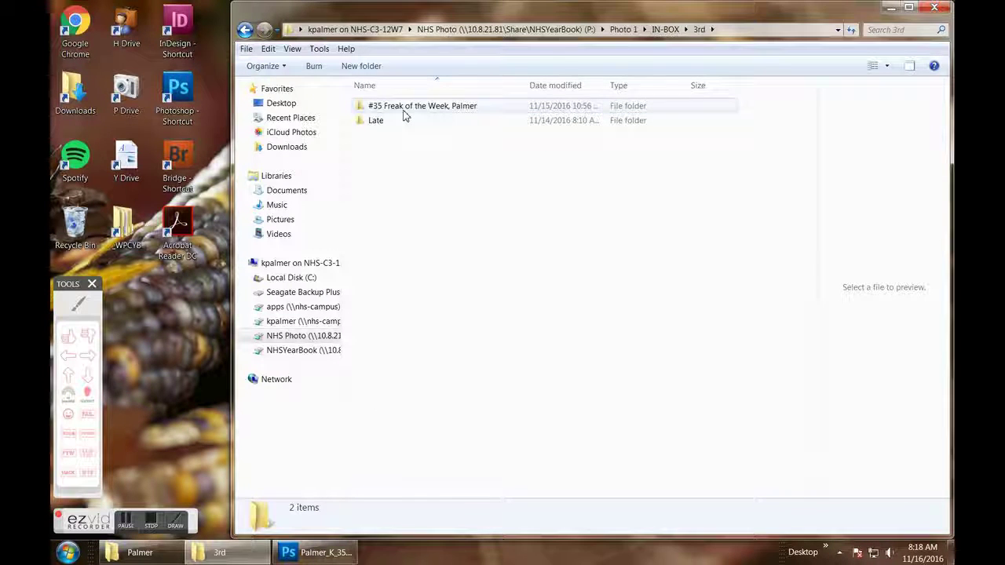
pyautogui.doubleClick(404, 111)
# - Paste the new 732 KB JPEG here, replacing the older 225 KB copy
pyautogui.rightClick(410, 187)
pyautogui.click(582, 252)
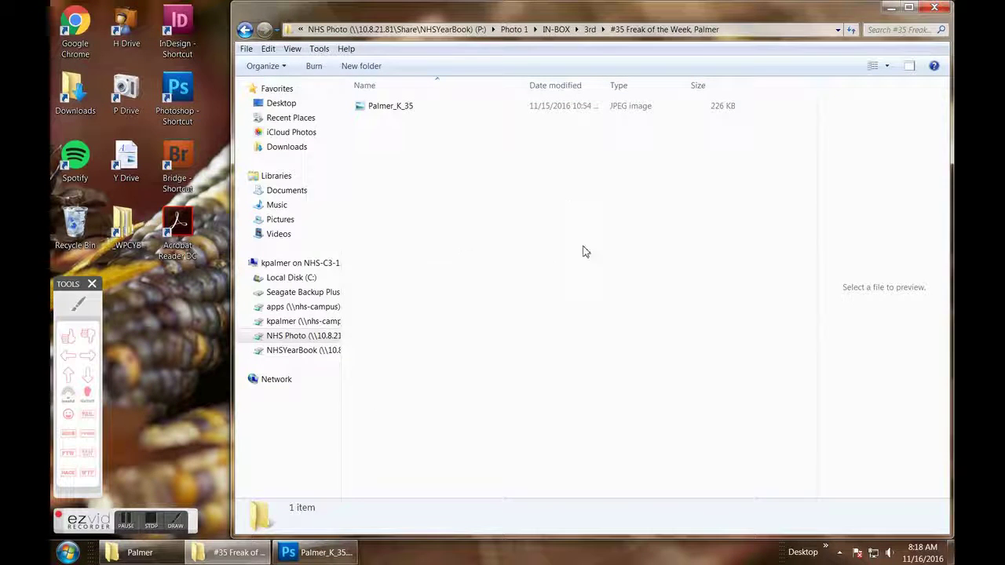
pyautogui.hotkey('ctrl', 'v')
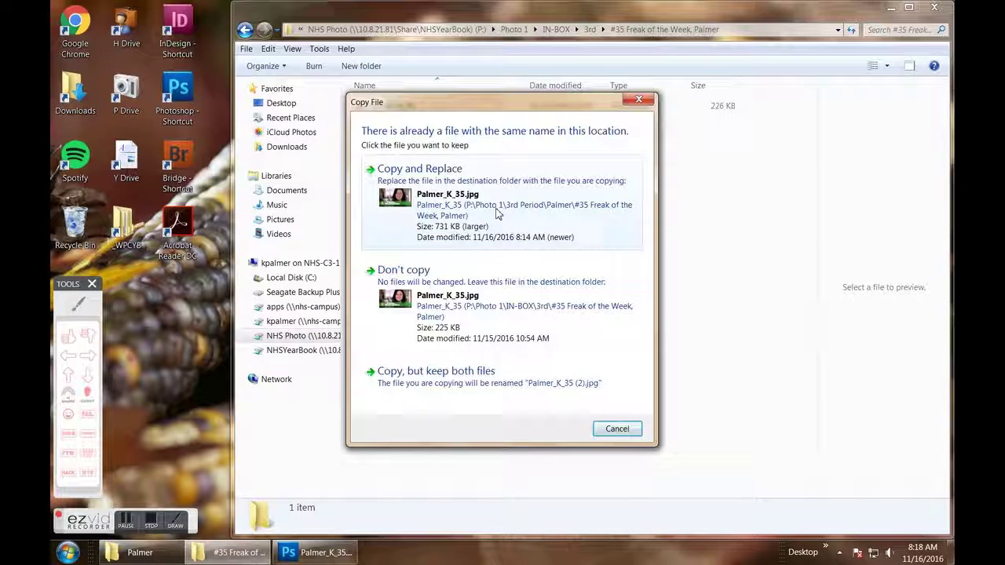
pyautogui.click(497, 214)
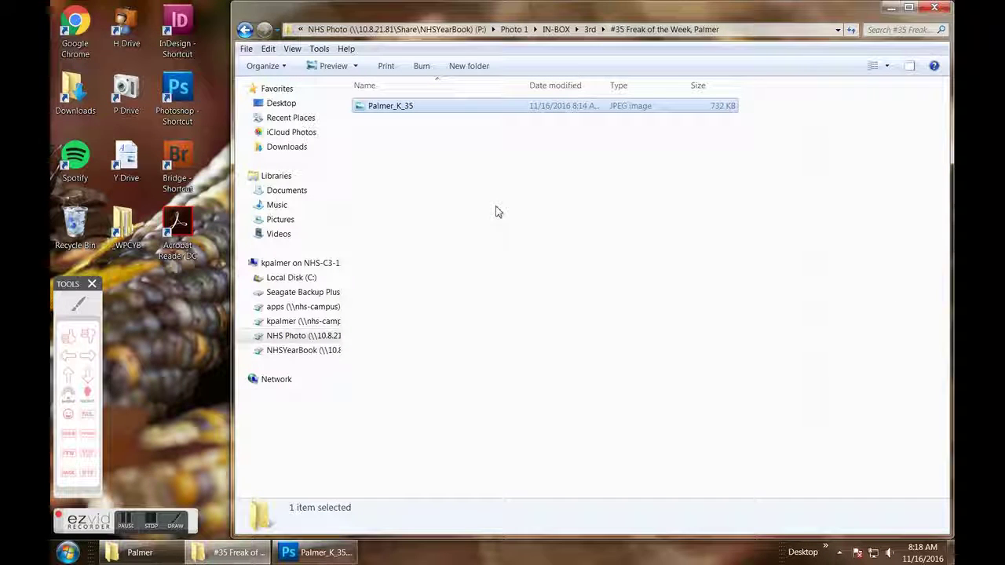